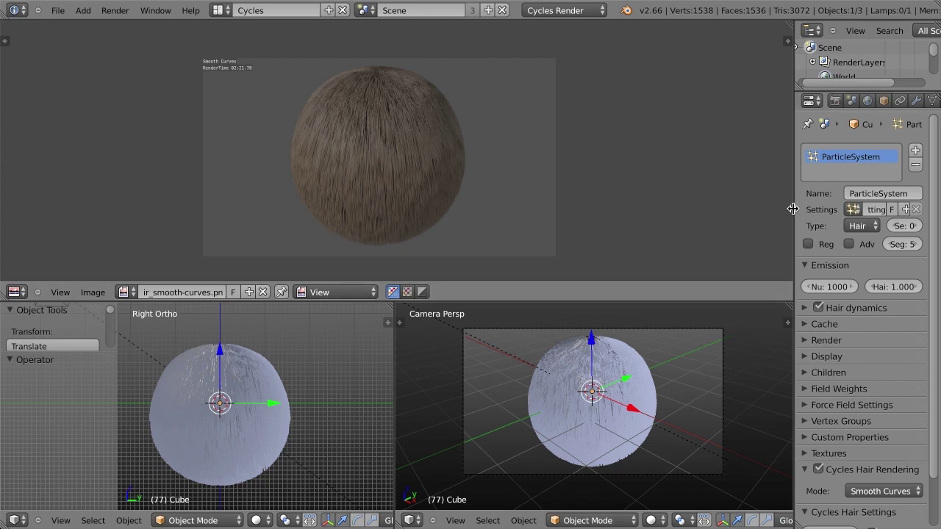
Step: Widen the Properties editor and bring up the render settings showing the Experimental feature set
{"action": "left_click_drag", "start_coordinate": [794, 209], "coordinate": [750, 209]}
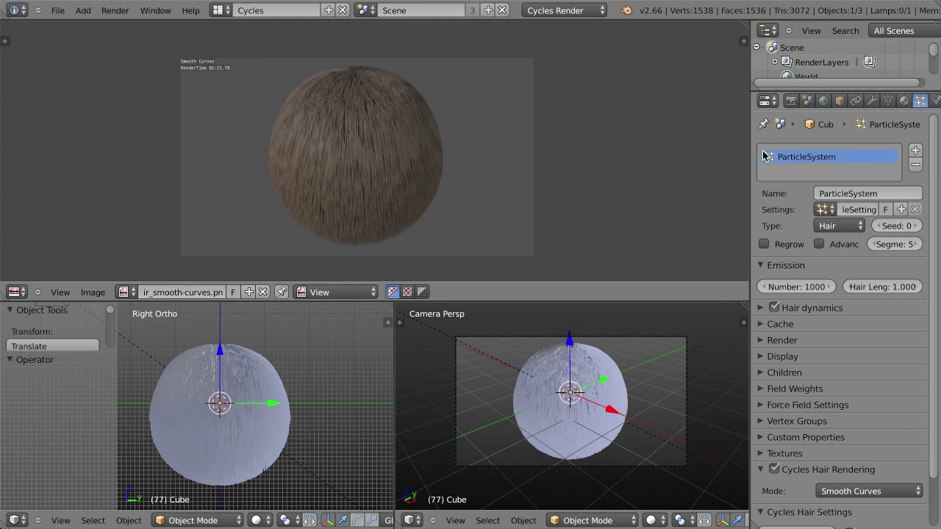
{"action": "key", "text": "alt+z"}
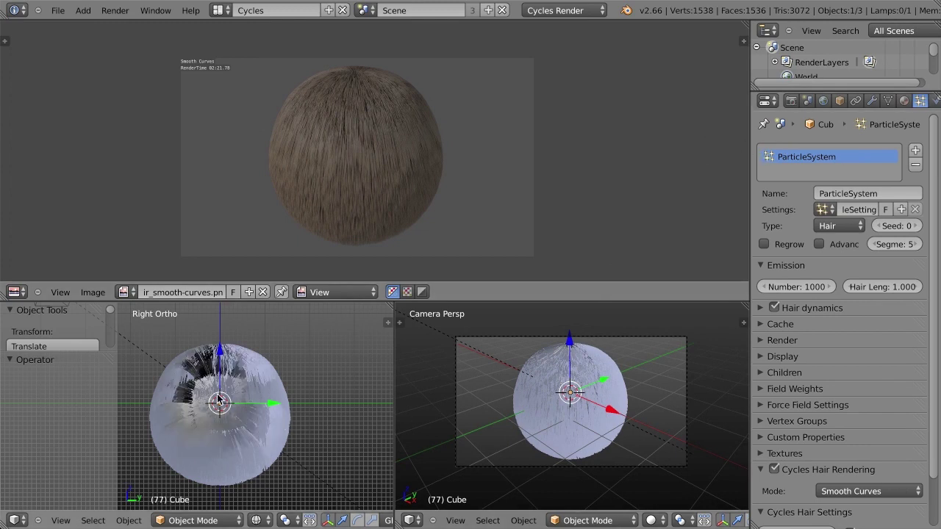
{"action": "key", "text": "alt+z"}
{"action": "scroll", "coordinate": [272, 406], "scroll_direction": "up", "scroll_amount": 1, "text": "ctrl"}
{"action": "scroll", "coordinate": [264, 400], "scroll_direction": "up", "scroll_amount": 1}
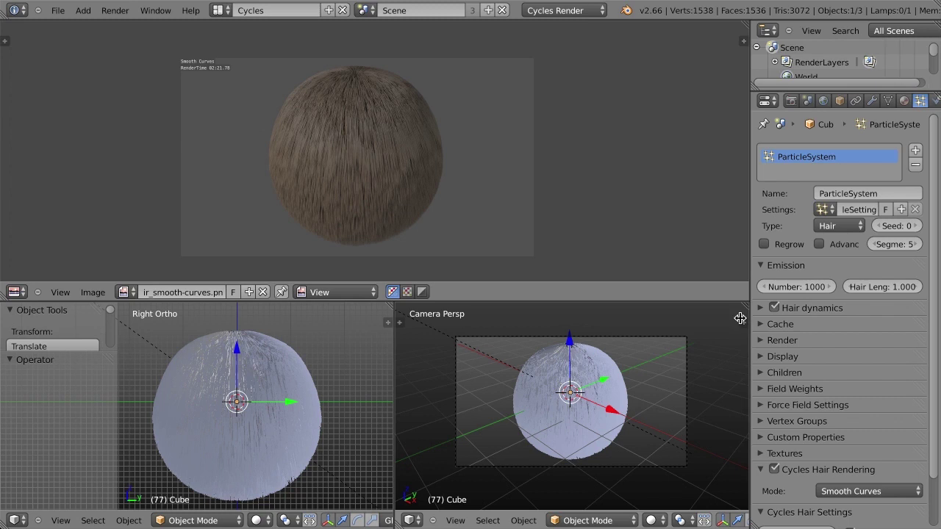
{"action": "left_click", "coordinate": [791, 103]}
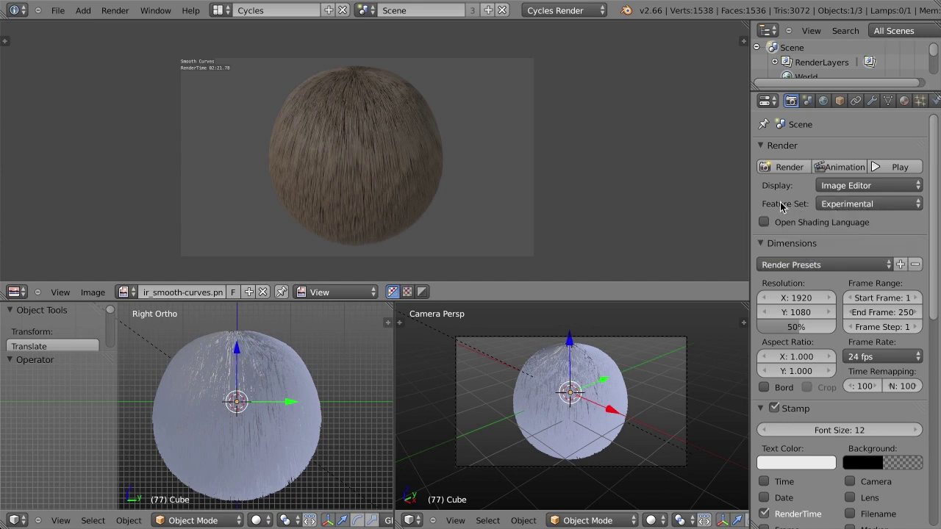
Step: Keep the Experimental feature set and go back to the particle system settings
{"action": "left_click", "coordinate": [850, 204]}
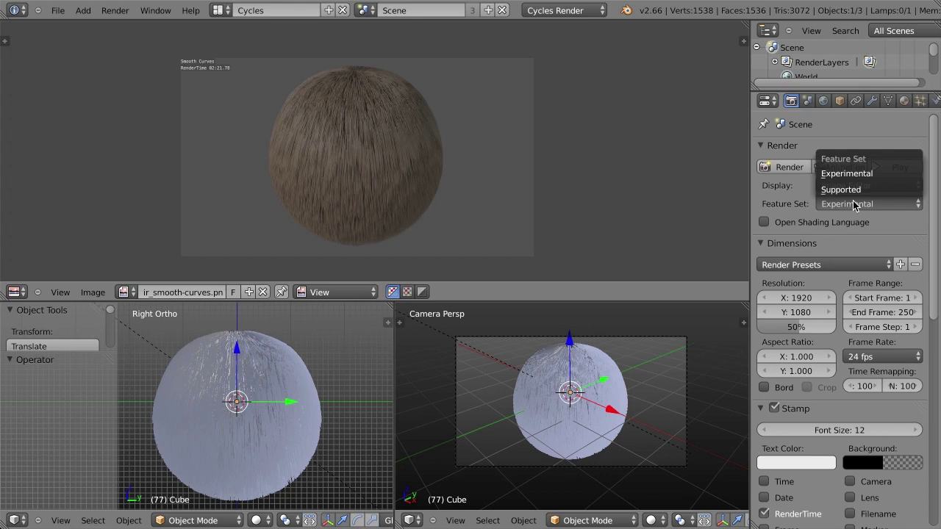
{"action": "left_click", "coordinate": [853, 174]}
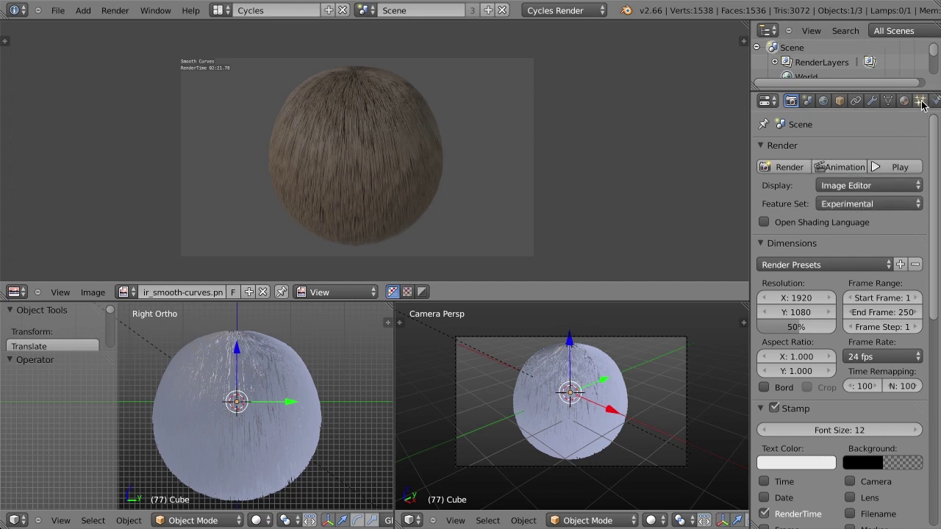
{"action": "left_click", "coordinate": [921, 103]}
{"action": "scroll", "coordinate": [875, 400], "scroll_direction": "down", "scroll_amount": 2}
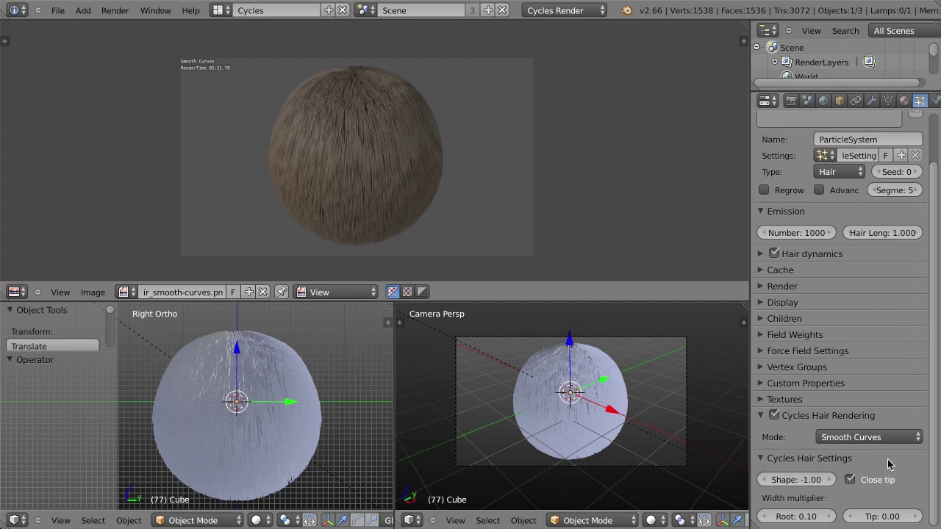
Step: Enable Cycles hair rendering and preview the camera view with Rendered shading
{"action": "left_click", "coordinate": [774, 416]}
{"action": "left_click", "coordinate": [652, 521]}
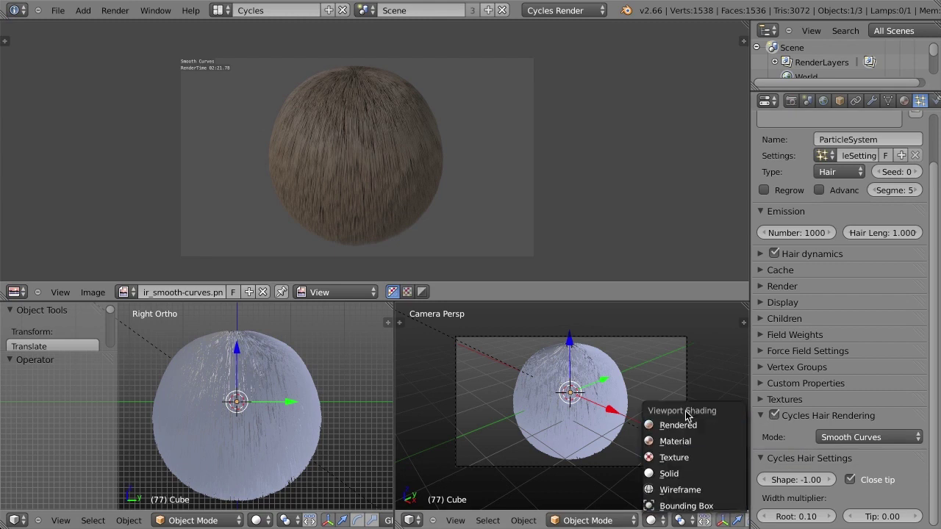
{"action": "left_click", "coordinate": [684, 427]}
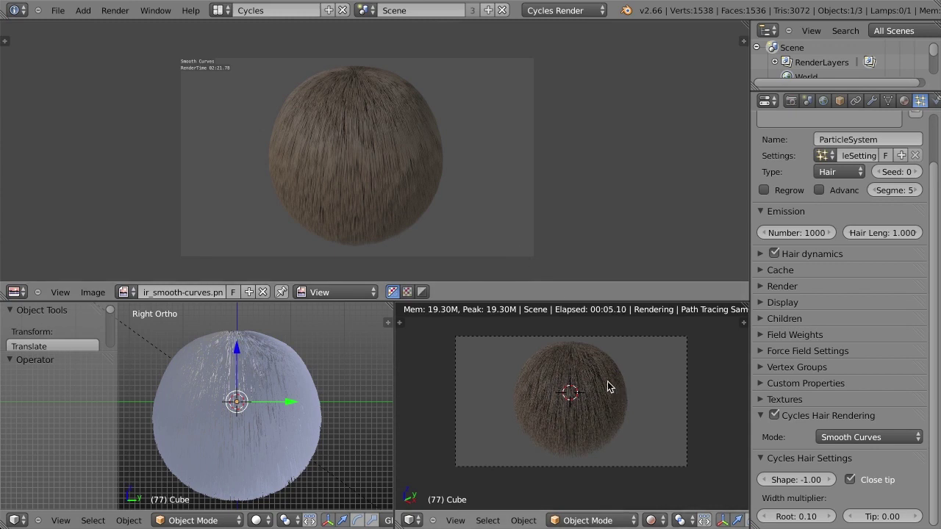
Step: Return the camera view to solid shading and turn the image area into the Node Editor
{"action": "key", "text": "shift+z"}
{"action": "left_click", "coordinate": [17, 292]}
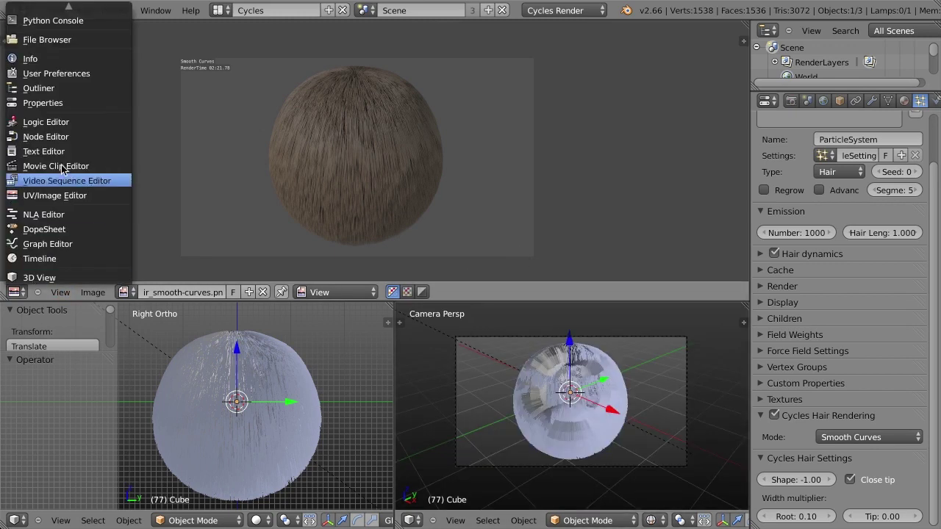
{"action": "left_click", "coordinate": [92, 137]}
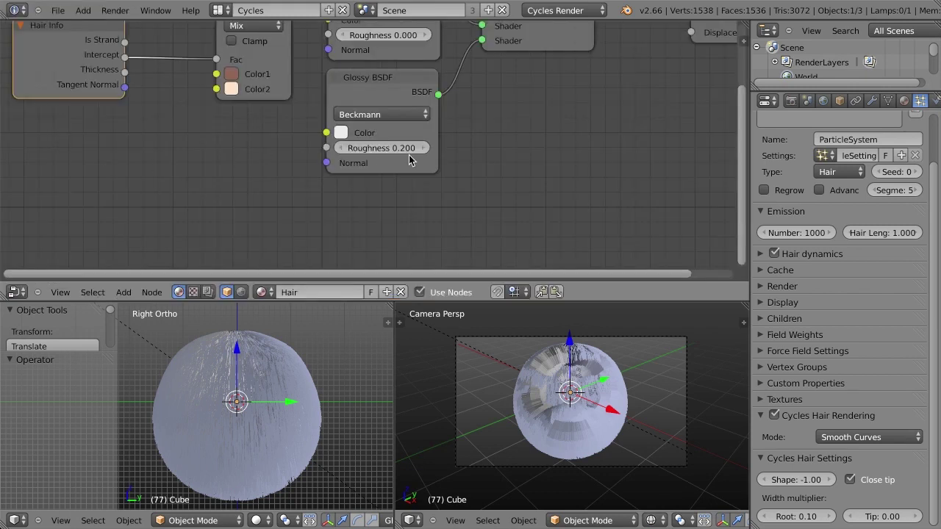
Step: Frame the whole Hair node tree, check the hair modes list, and switch to the Chrome release notes
{"action": "scroll", "coordinate": [409, 155], "scroll_direction": "down", "scroll_amount": 5}
{"action": "scroll", "coordinate": [442, 157], "scroll_direction": "up", "scroll_amount": 5}
{"action": "middle_click_drag", "start_coordinate": [435, 178], "coordinate": [510, 195]}
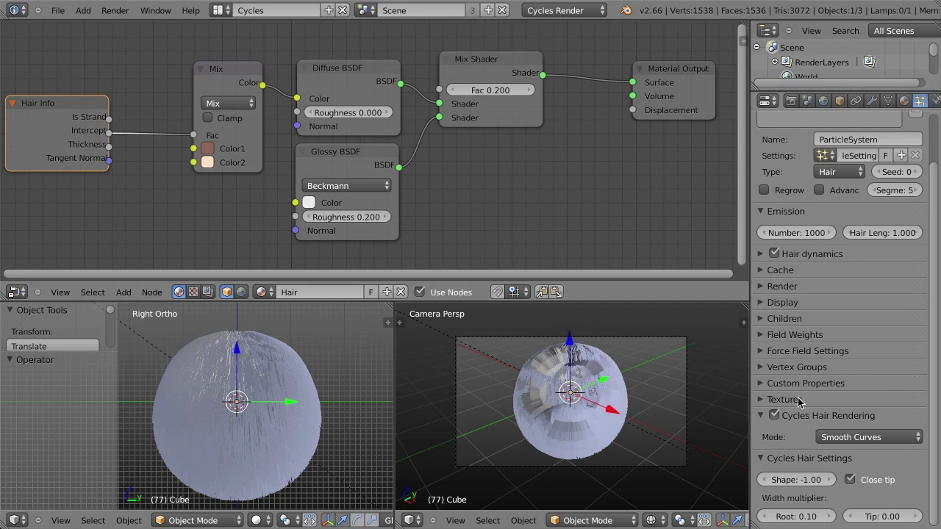
{"action": "left_click", "coordinate": [902, 439]}
{"action": "key", "text": "super+Tab"}
{"action": "key", "text": "super+Tab"}
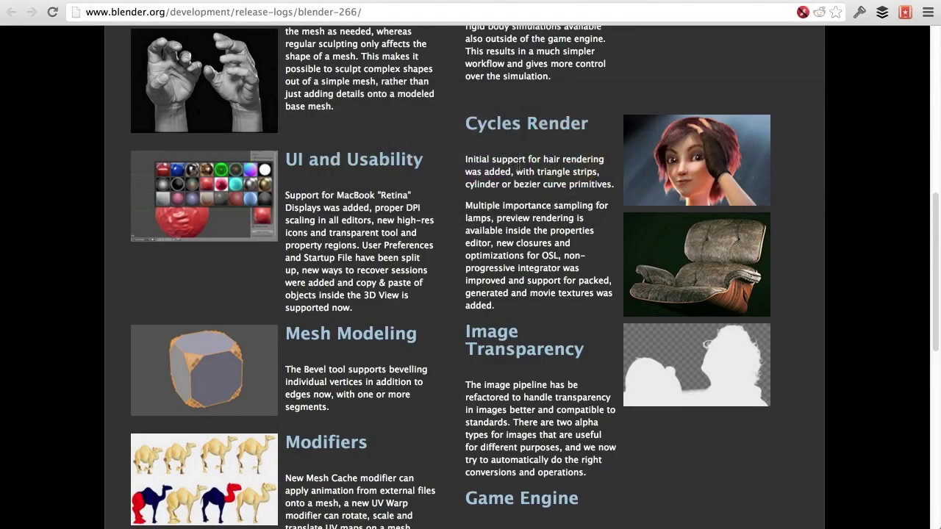
Step: Open the Cycles section of the 2.66 release notes and scroll through it
{"action": "left_click", "coordinate": [517, 125]}
{"action": "scroll", "coordinate": [389, 174], "scroll_direction": "down", "scroll_amount": 2}
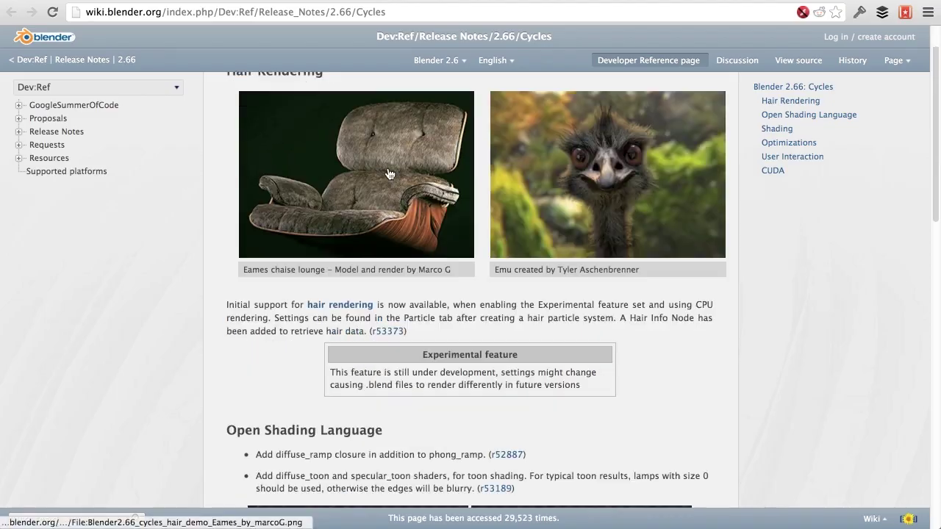
{"action": "scroll", "coordinate": [390, 174], "scroll_direction": "down", "scroll_amount": 2}
{"action": "scroll", "coordinate": [544, 212], "scroll_direction": "down", "scroll_amount": 7}
{"action": "scroll", "coordinate": [294, 213], "scroll_direction": "up", "scroll_amount": 10}
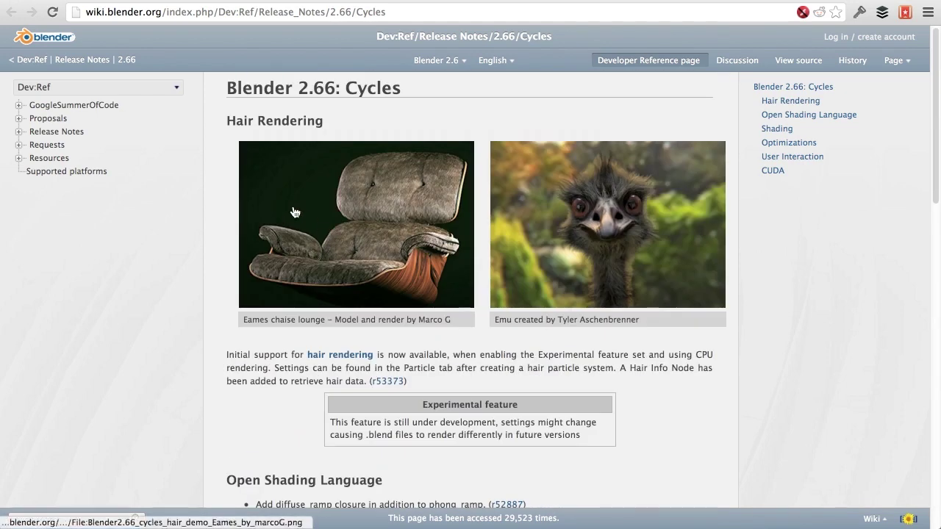
Step: Open the Hair Rendering manual page and scroll down to the preset hair modes
{"action": "left_click", "coordinate": [332, 358]}
{"action": "scroll", "coordinate": [447, 188], "scroll_direction": "down", "scroll_amount": 1}
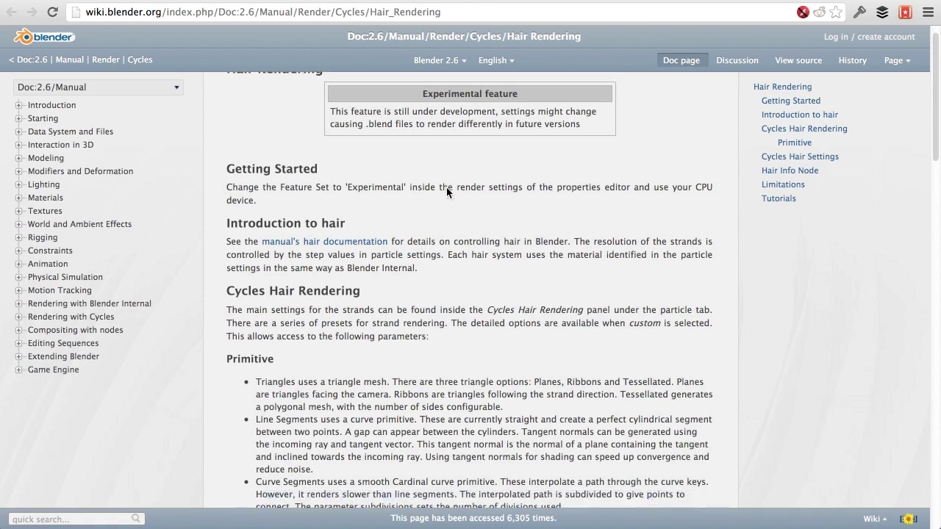
{"action": "scroll", "coordinate": [447, 188], "scroll_direction": "down", "scroll_amount": 5}
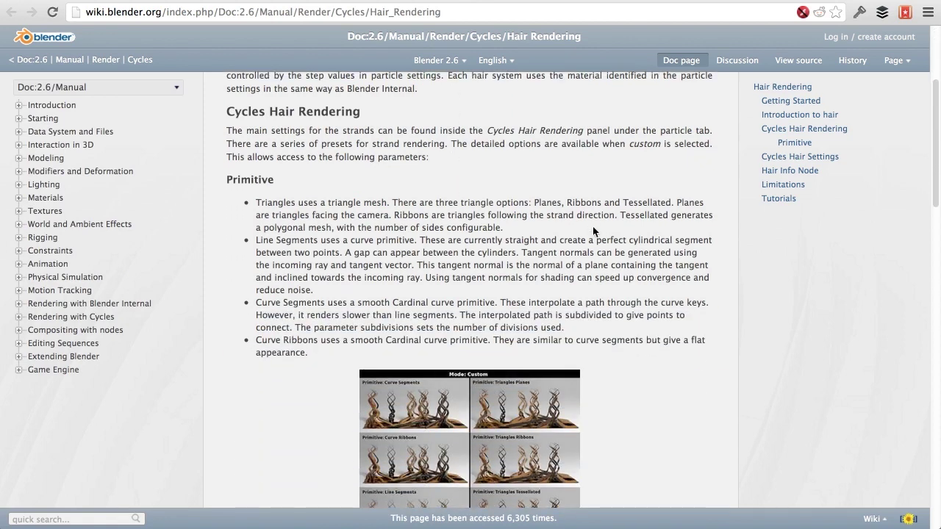
{"action": "scroll", "coordinate": [595, 234], "scroll_direction": "down", "scroll_amount": 2}
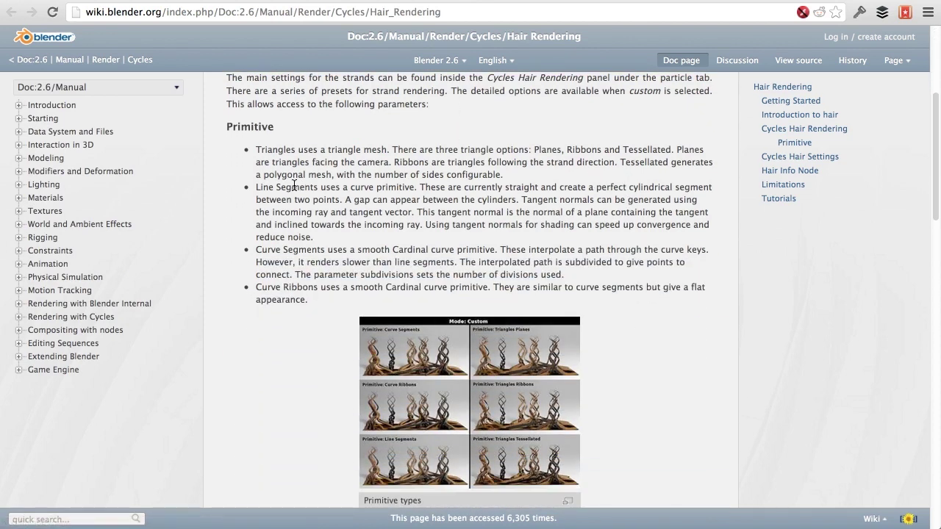
{"action": "scroll", "coordinate": [329, 350], "scroll_direction": "down", "scroll_amount": 7}
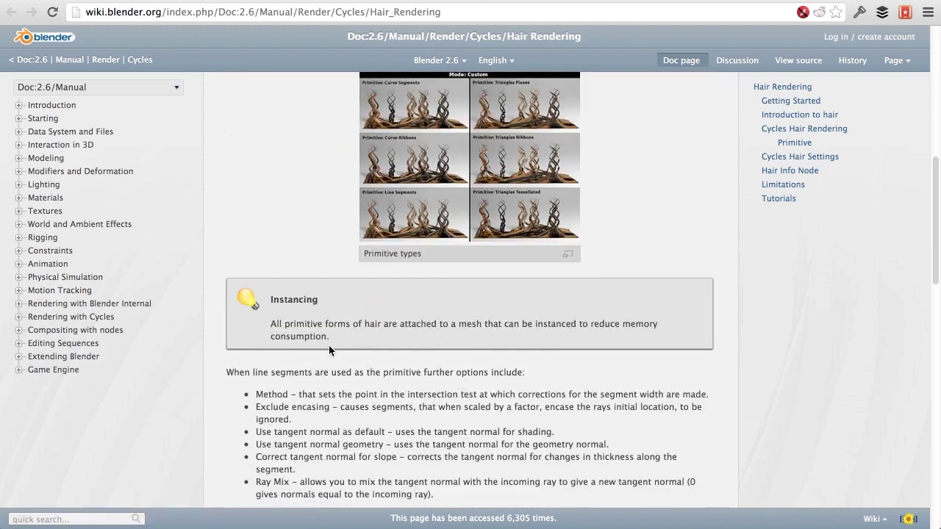
{"action": "scroll", "coordinate": [554, 381], "scroll_direction": "down", "scroll_amount": 1}
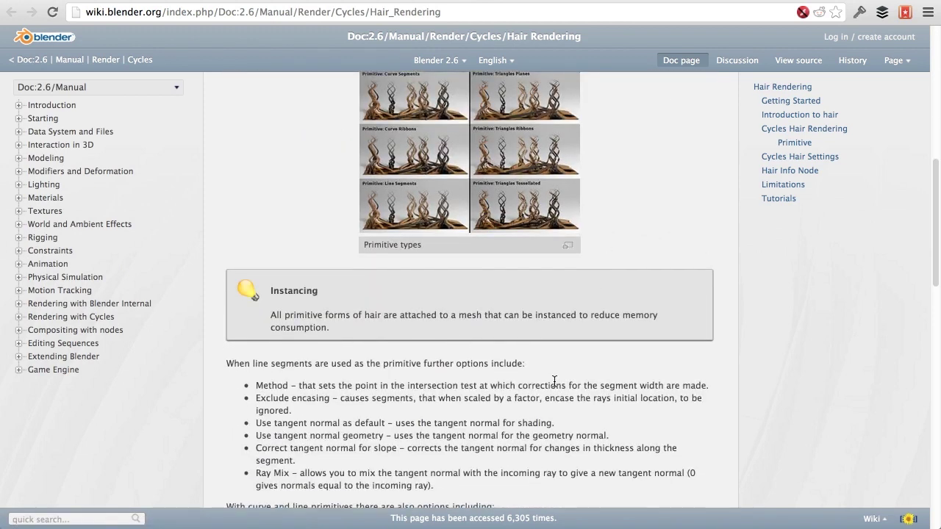
{"action": "scroll", "coordinate": [554, 381], "scroll_direction": "down", "scroll_amount": 7}
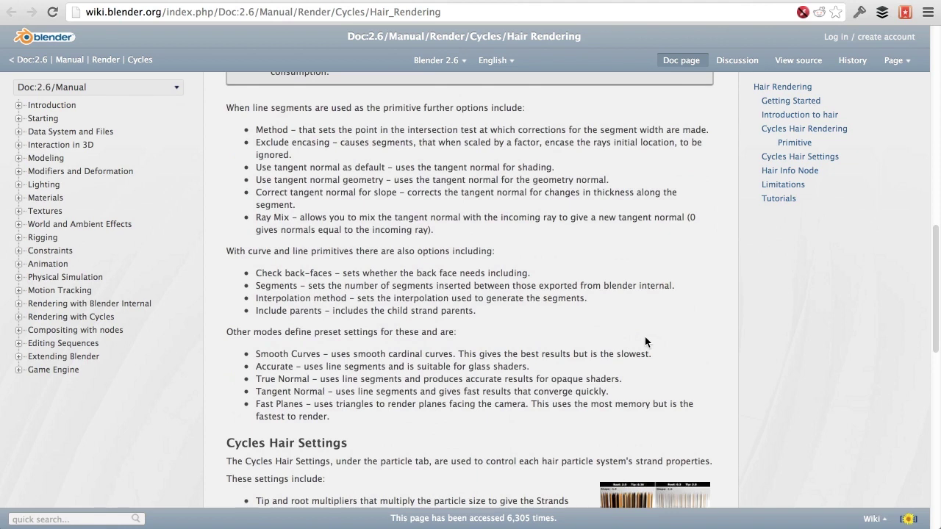
{"action": "scroll", "coordinate": [665, 344], "scroll_direction": "down", "scroll_amount": 1}
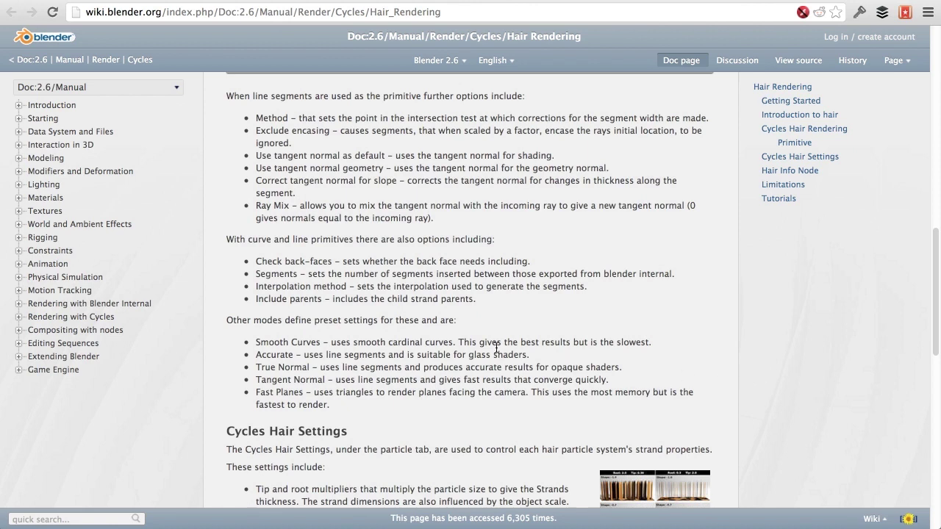
{"action": "scroll", "coordinate": [497, 347], "scroll_direction": "down", "scroll_amount": 1}
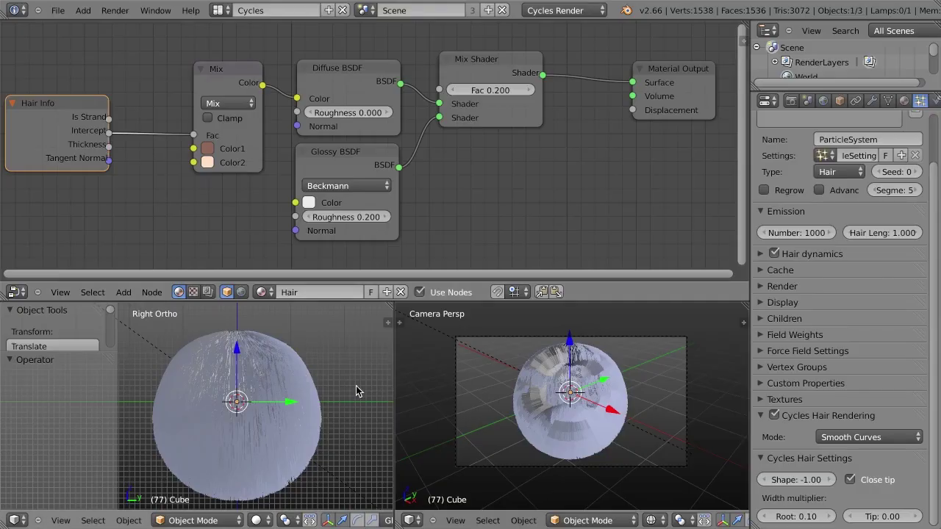
Step: Change the Cycles hair rendering mode from Smooth Curves to Fast Planes
{"action": "left_click", "coordinate": [868, 438]}
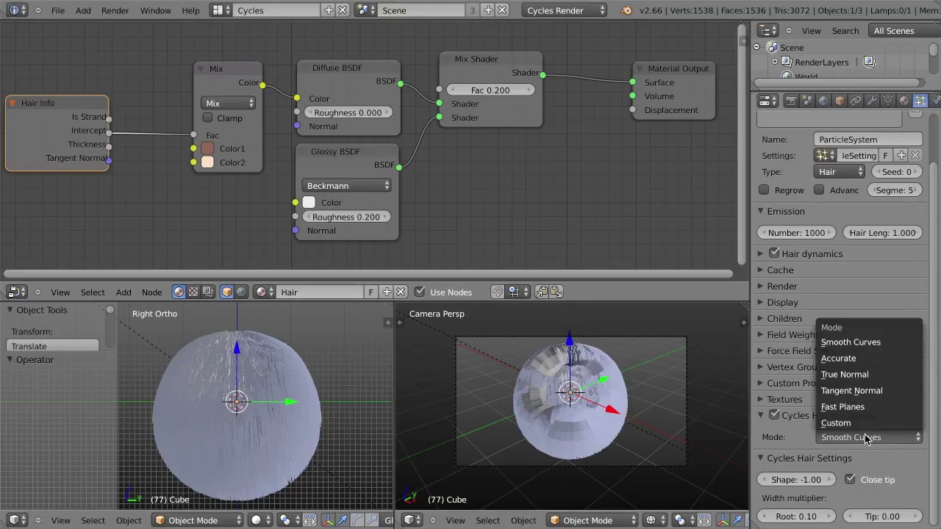
{"action": "left_click", "coordinate": [868, 342]}
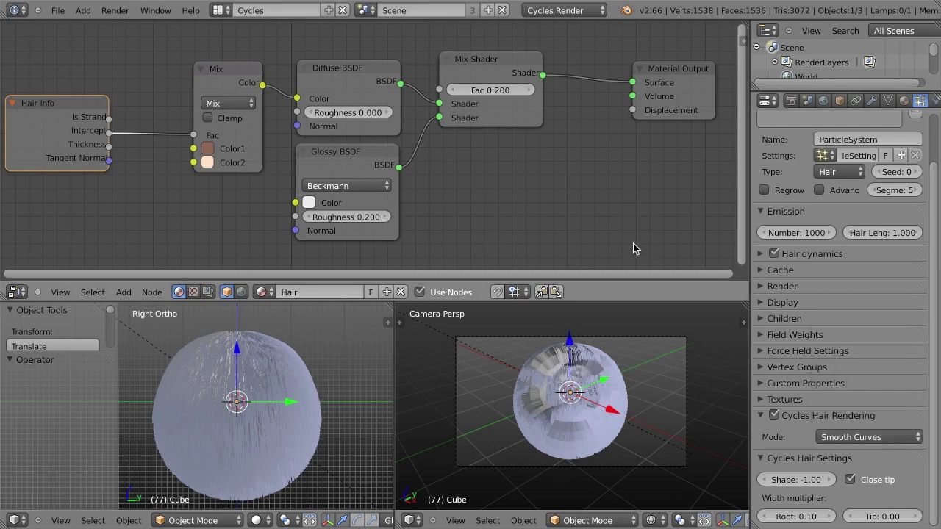
{"action": "left_click", "coordinate": [890, 437]}
{"action": "left_click", "coordinate": [890, 424]}
{"action": "left_click", "coordinate": [891, 435]}
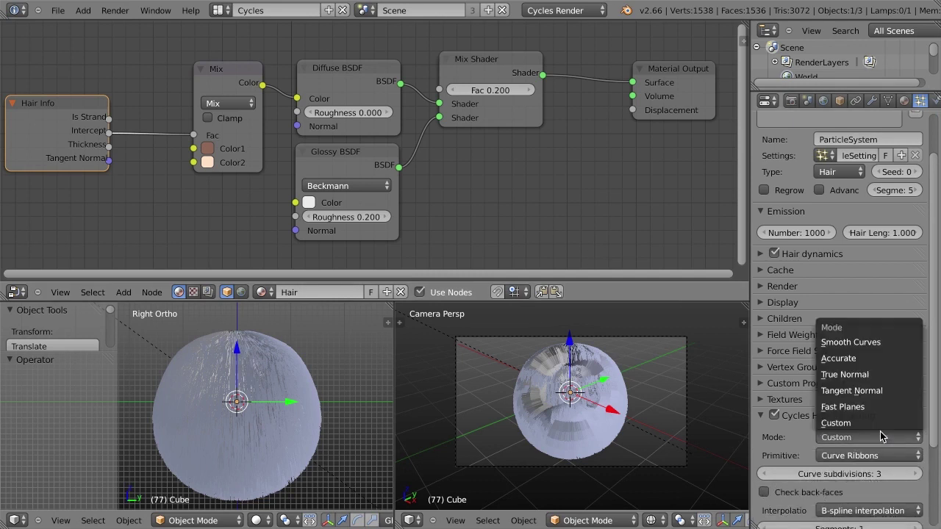
{"action": "left_click", "coordinate": [879, 408]}
{"action": "left_click", "coordinate": [853, 437]}
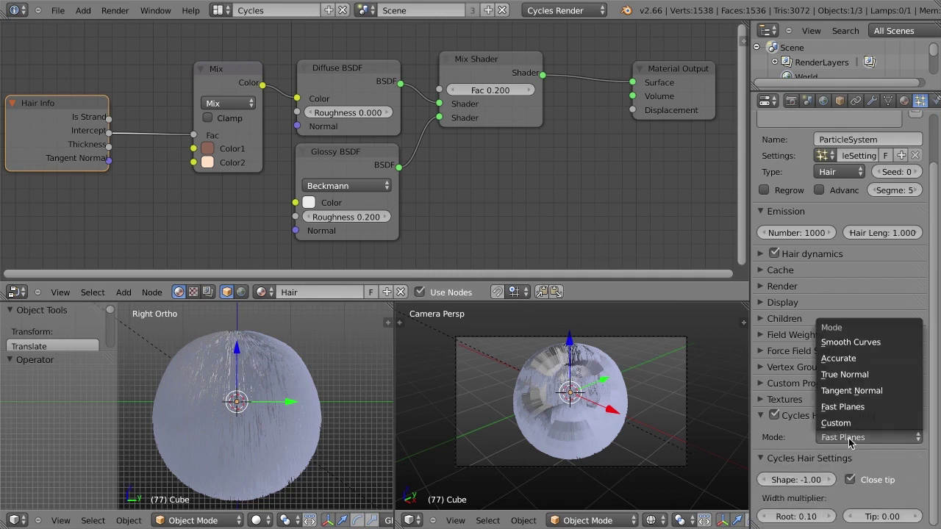
{"action": "left_click", "coordinate": [842, 408]}
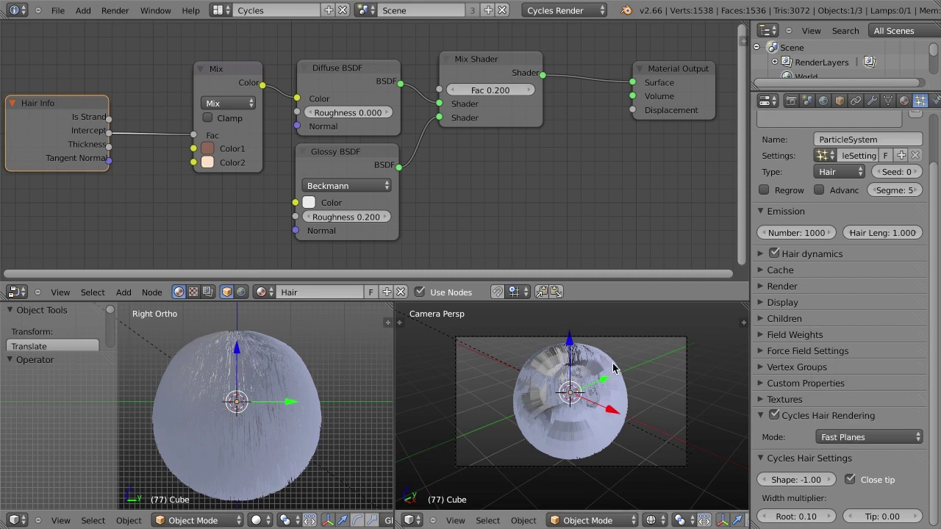
{"action": "left_click", "coordinate": [17, 292]}
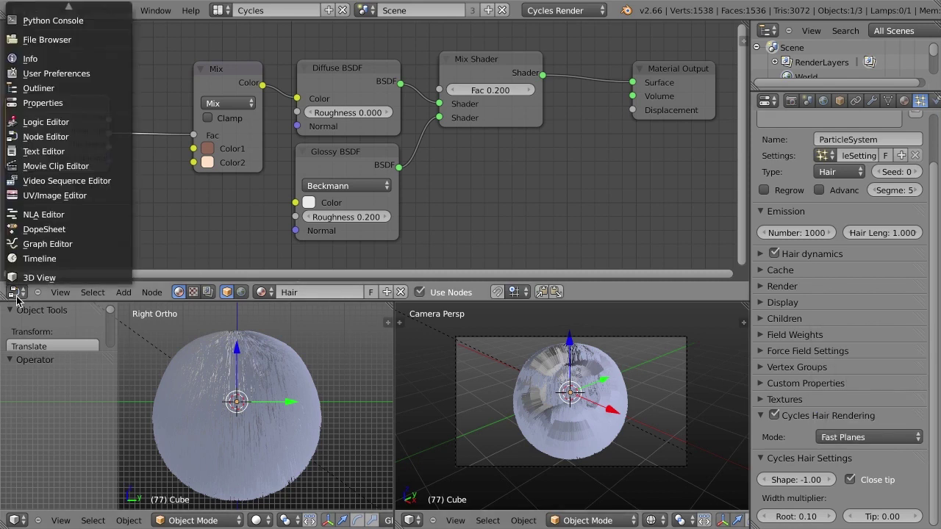
Step: Switch the node area to the Image Editor and zoom and pan around the Smooth Curves hair render
{"action": "left_click", "coordinate": [46, 195]}
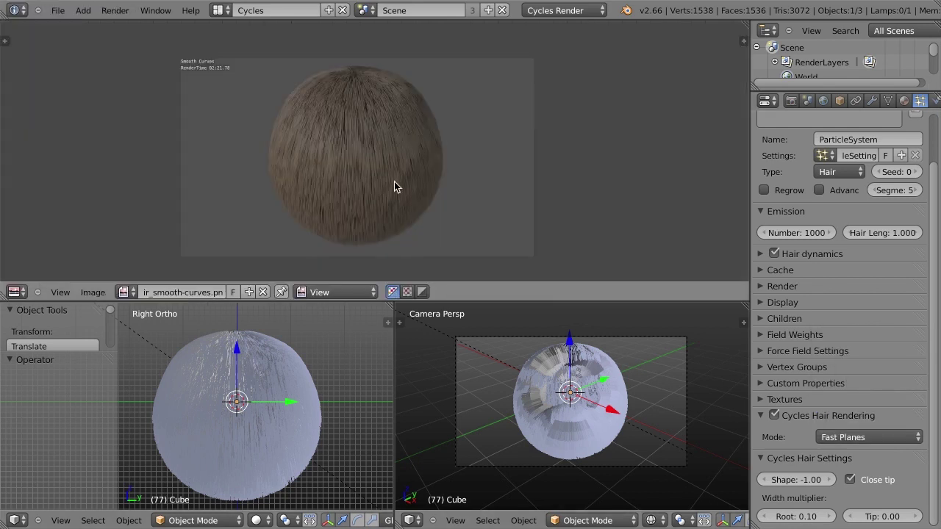
{"action": "scroll", "coordinate": [441, 144], "scroll_direction": "up", "scroll_amount": 4}
{"action": "middle_click_drag", "start_coordinate": [441, 144], "coordinate": [366, 120]}
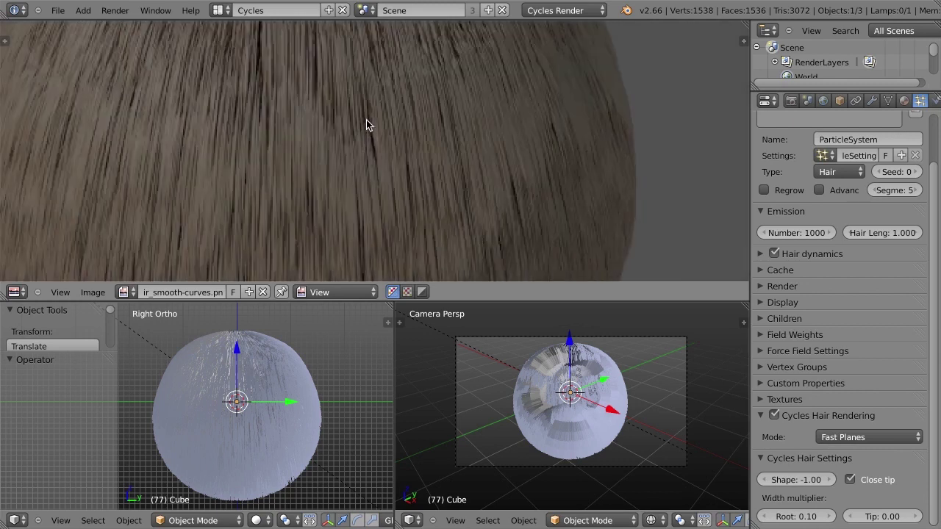
{"action": "scroll", "coordinate": [361, 115], "scroll_direction": "up", "scroll_amount": 1}
{"action": "scroll", "coordinate": [449, 191], "scroll_direction": "down", "scroll_amount": 3}
{"action": "scroll", "coordinate": [449, 191], "scroll_direction": "down", "scroll_amount": 1}
{"action": "scroll", "coordinate": [462, 191], "scroll_direction": "up", "scroll_amount": 1}
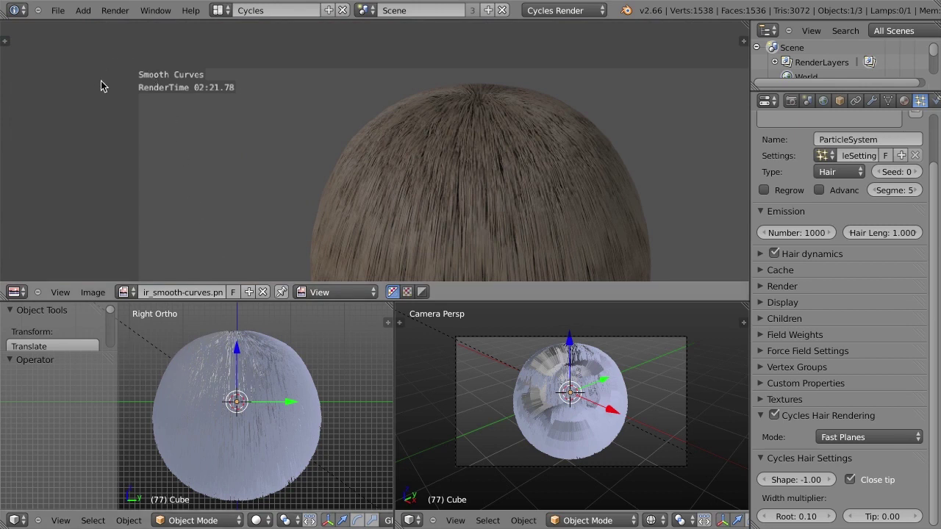
{"action": "middle_click_drag", "start_coordinate": [490, 184], "coordinate": [464, 187]}
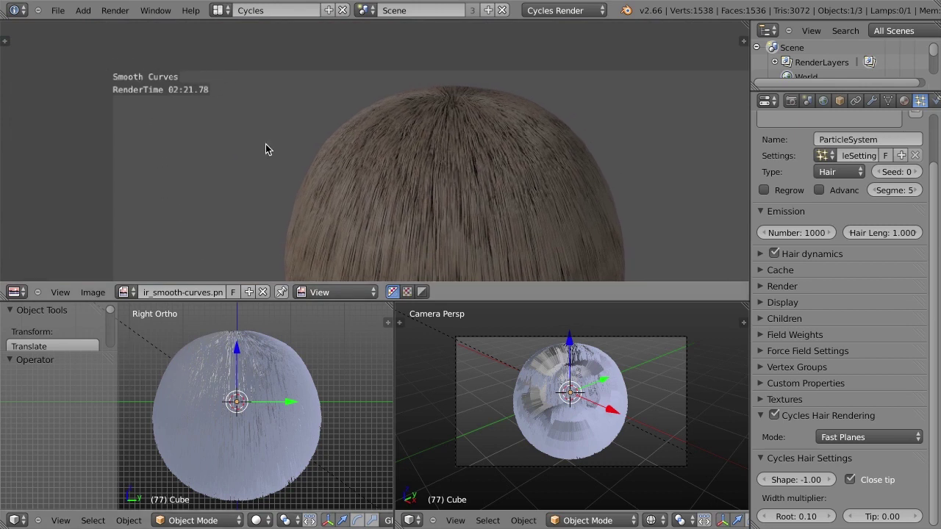
{"action": "left_click", "coordinate": [126, 291]}
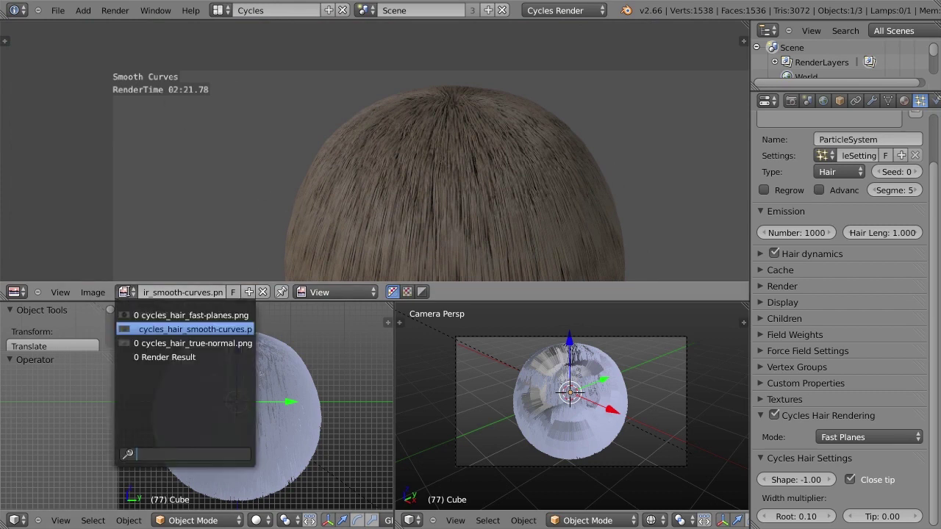
Step: Pan the Smooth Curves render, then display and inspect the True Normal hair render
{"action": "left_click", "coordinate": [129, 330]}
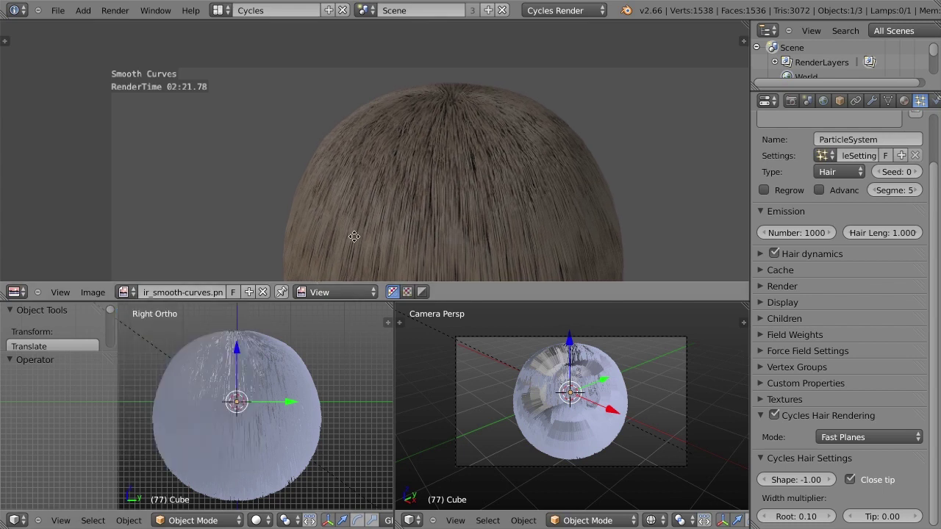
{"action": "middle_click_drag", "start_coordinate": [354, 236], "coordinate": [301, 184]}
{"action": "left_click", "coordinate": [125, 292]}
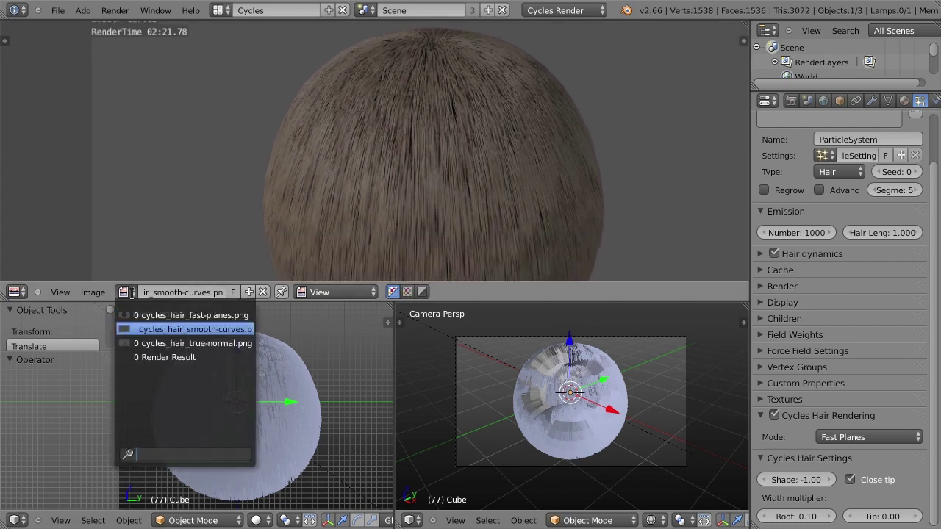
{"action": "left_click", "coordinate": [154, 344]}
{"action": "middle_click_drag", "start_coordinate": [394, 244], "coordinate": [375, 206]}
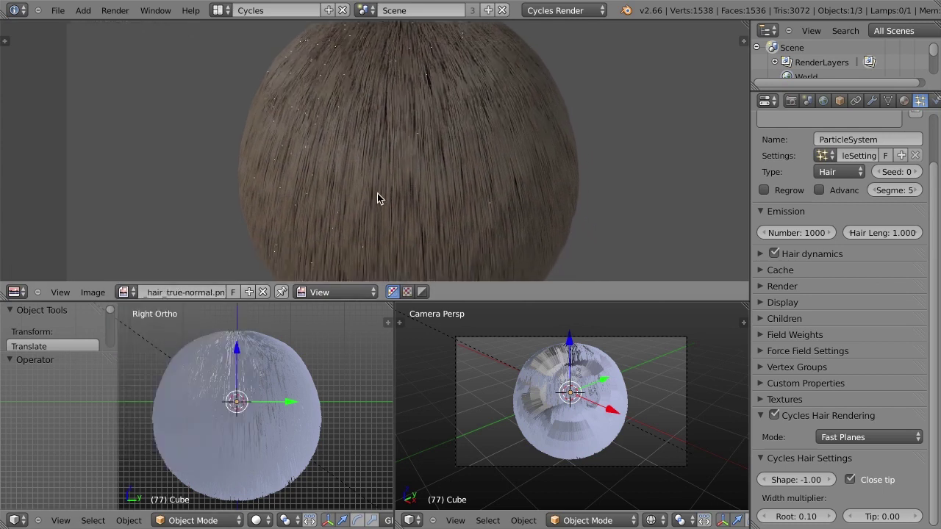
{"action": "scroll", "coordinate": [375, 191], "scroll_direction": "down", "scroll_amount": 1}
{"action": "middle_click_drag", "start_coordinate": [296, 109], "coordinate": [304, 133]}
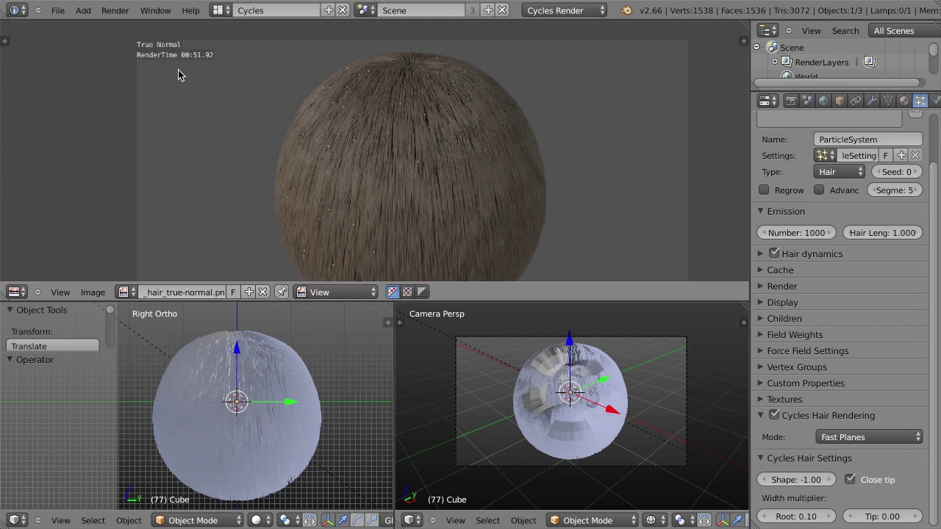
{"action": "scroll", "coordinate": [398, 135], "scroll_direction": "up", "scroll_amount": 2}
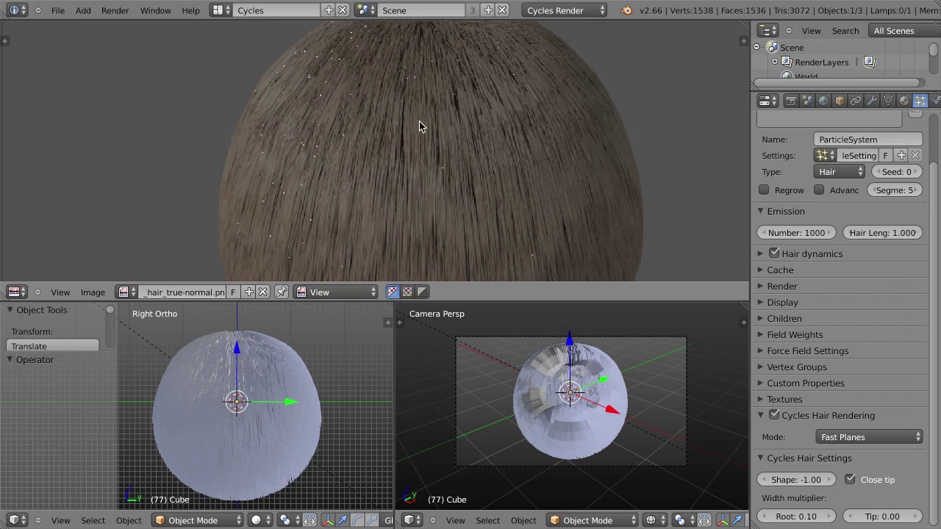
{"action": "scroll", "coordinate": [419, 126], "scroll_direction": "down", "scroll_amount": 1}
{"action": "scroll", "coordinate": [419, 127], "scroll_direction": "down", "scroll_amount": 2}
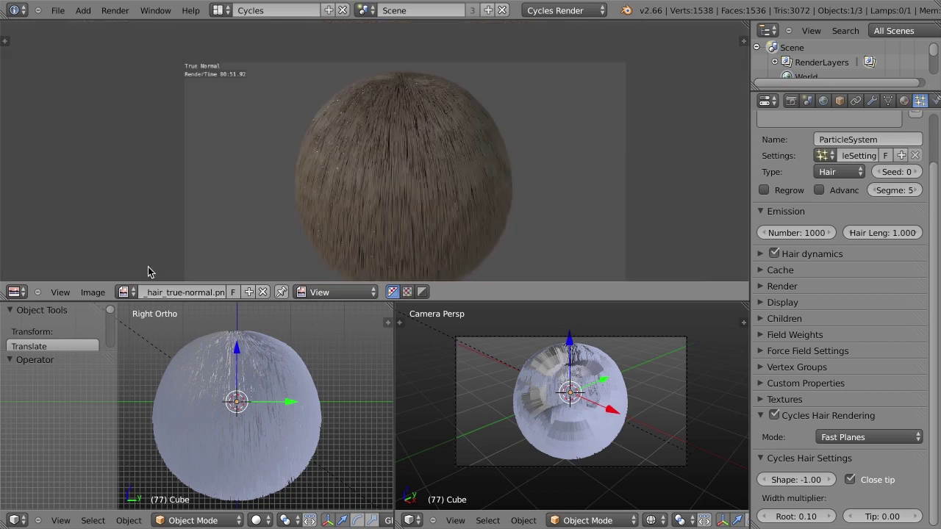
Step: Compare the Smooth Curves and Fast Planes renders, ending back on Smooth Curves
{"action": "left_click", "coordinate": [126, 292]}
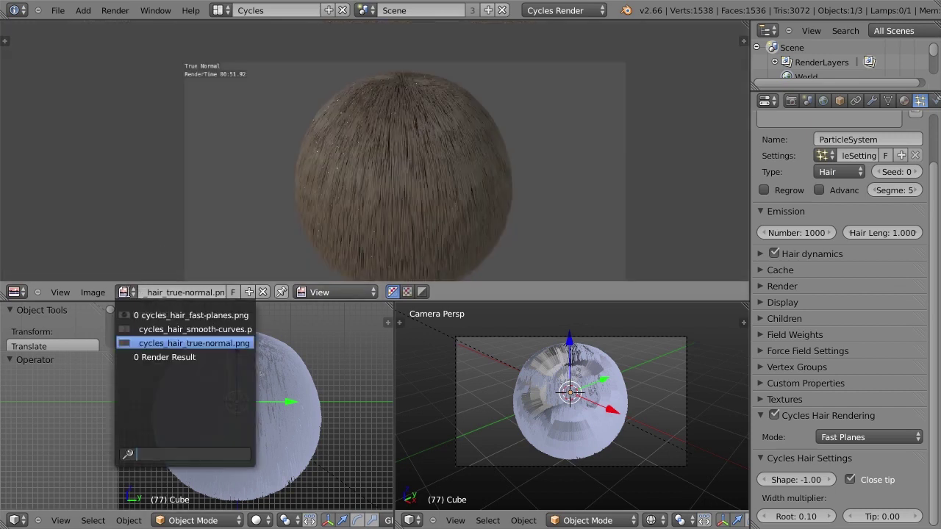
{"action": "left_click", "coordinate": [166, 329]}
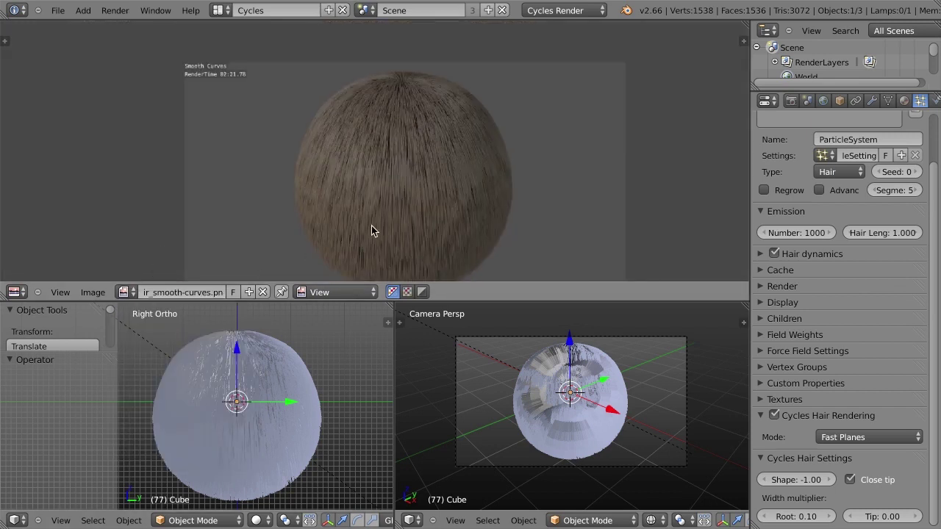
{"action": "left_click", "coordinate": [133, 293]}
{"action": "left_click", "coordinate": [170, 312]}
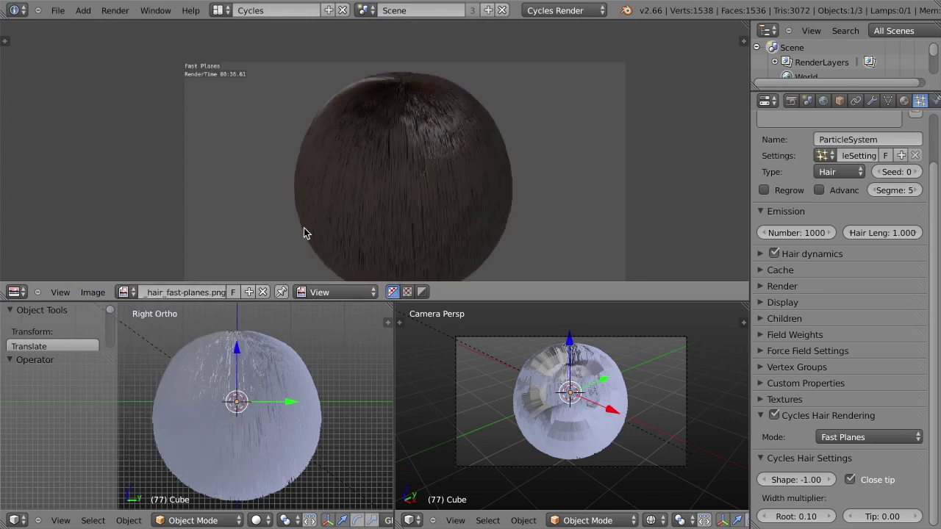
{"action": "scroll", "coordinate": [393, 198], "scroll_direction": "up", "scroll_amount": 2}
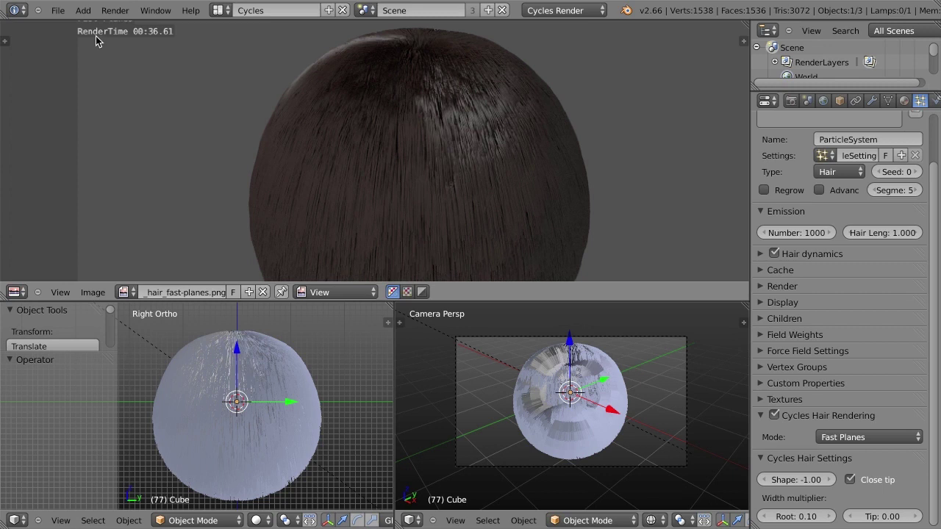
{"action": "scroll", "coordinate": [451, 109], "scroll_direction": "down", "scroll_amount": 2}
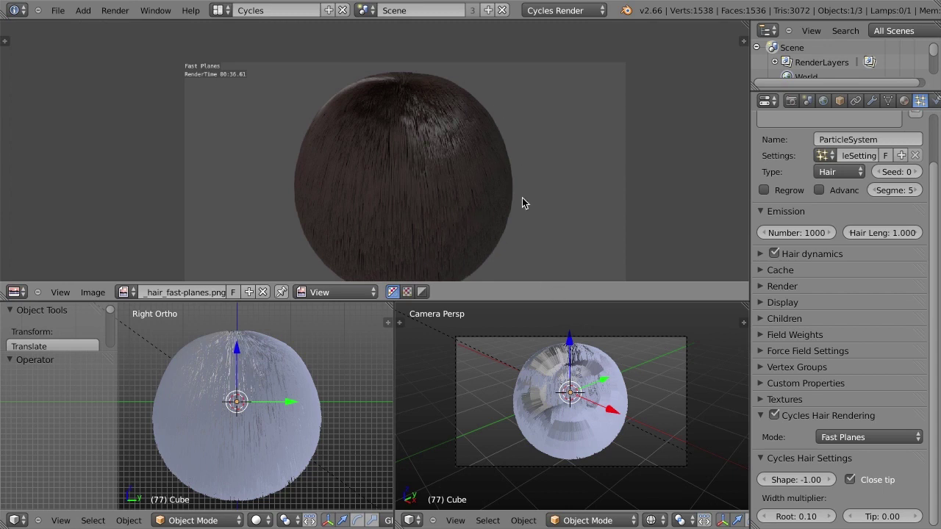
{"action": "middle_click_drag", "start_coordinate": [522, 199], "coordinate": [516, 156]}
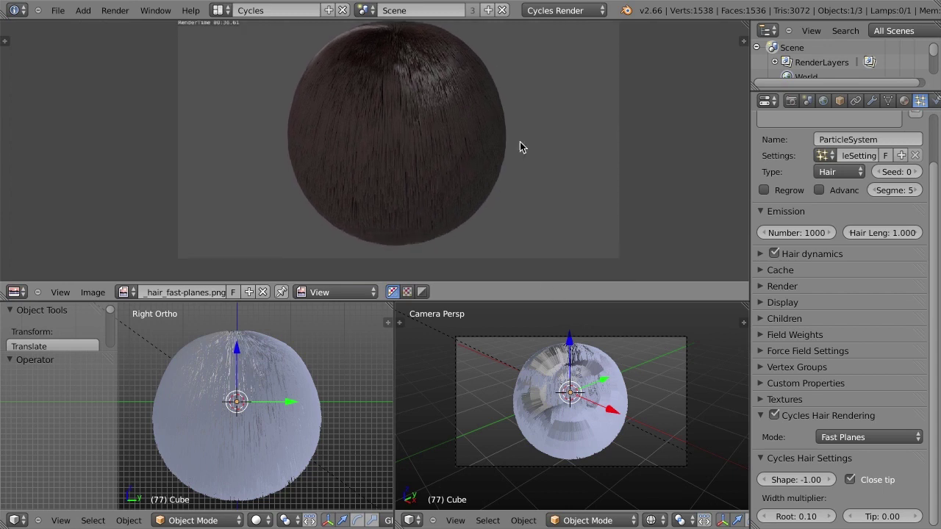
{"action": "left_click", "coordinate": [124, 293]}
{"action": "left_click", "coordinate": [153, 330]}
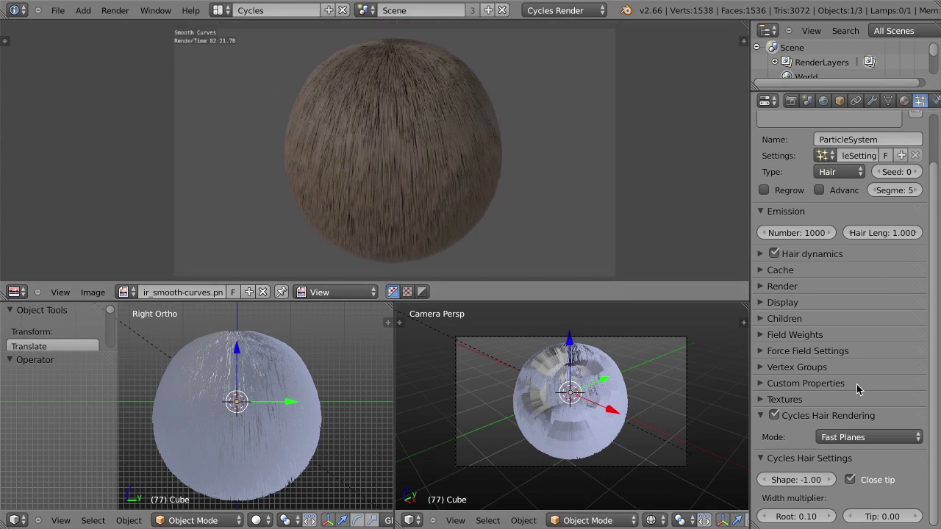
Step: Expand the Children settings and set render children to 10
{"action": "scroll", "coordinate": [602, 426], "scroll_direction": "up", "scroll_amount": 5}
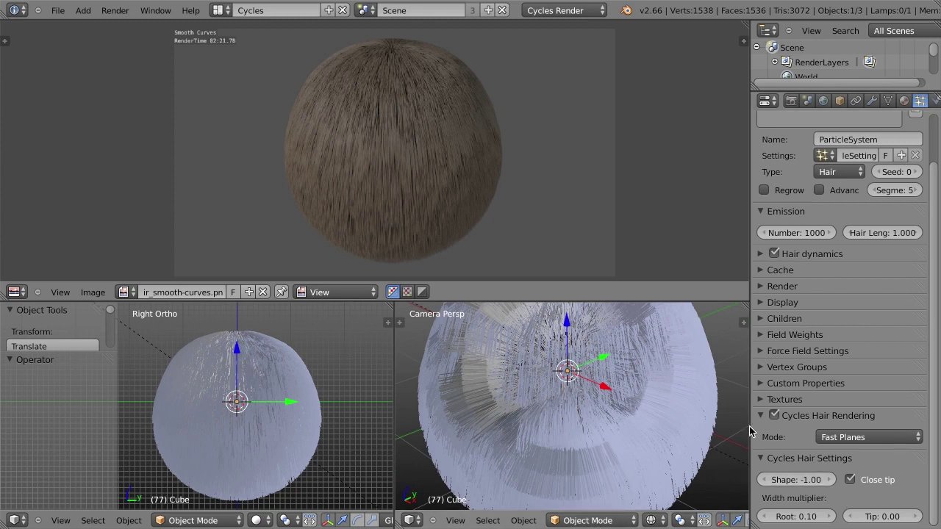
{"action": "left_click", "coordinate": [780, 318]}
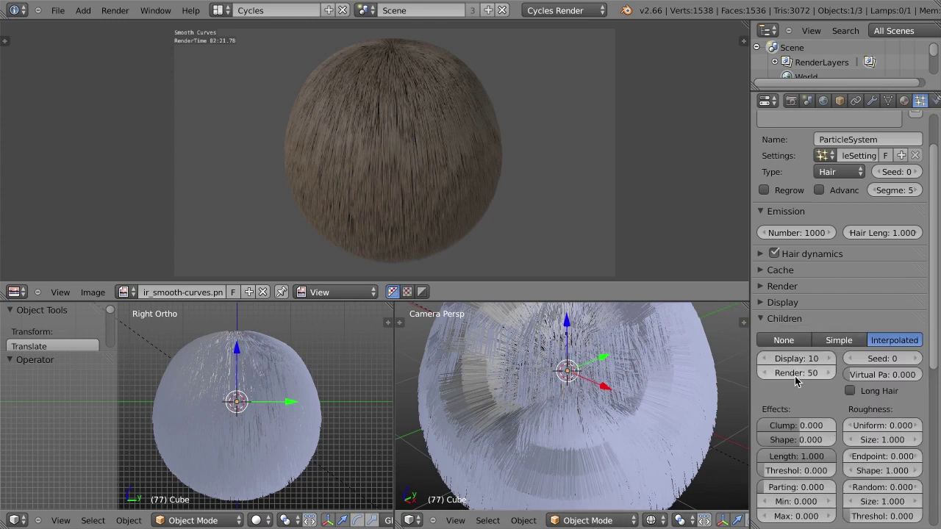
{"action": "left_click", "coordinate": [790, 375]}
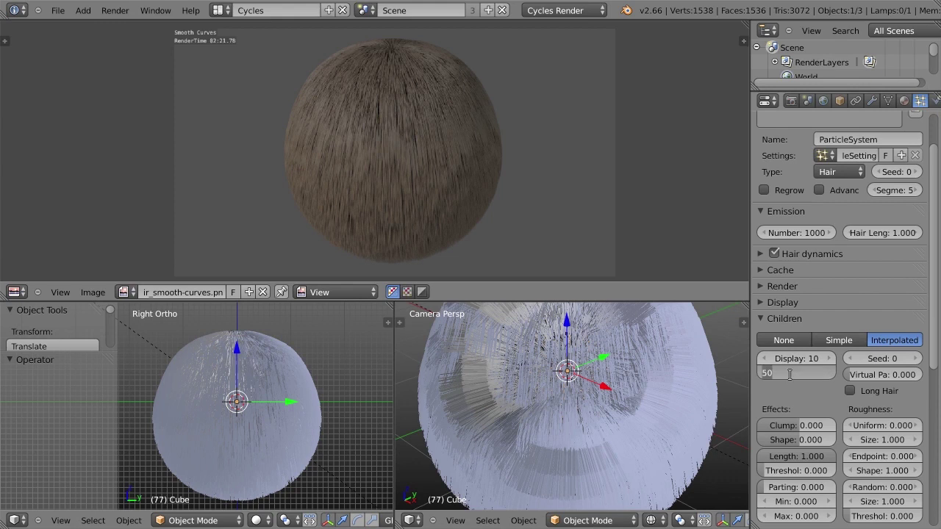
{"action": "type", "text": "10"}
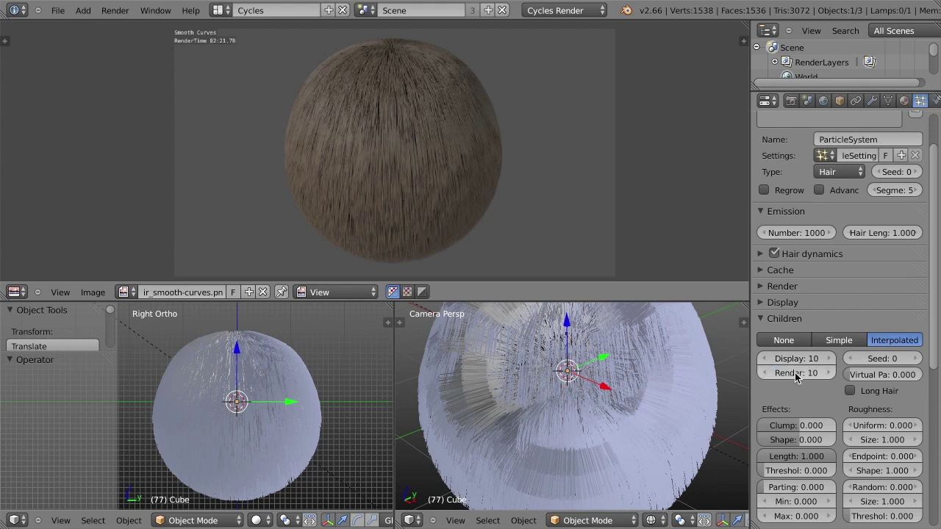
{"action": "key", "text": "Return"}
Step: Set both display and render children to 1
{"action": "left_click", "coordinate": [784, 360]}
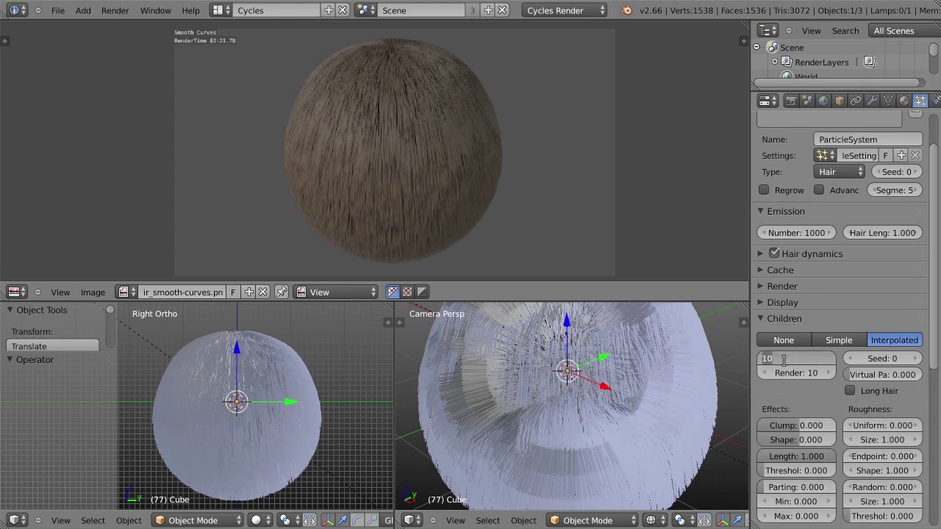
{"action": "type", "text": "1"}
{"action": "key", "text": "Return"}
{"action": "left_click", "coordinate": [795, 373]}
{"action": "type", "text": "1"}
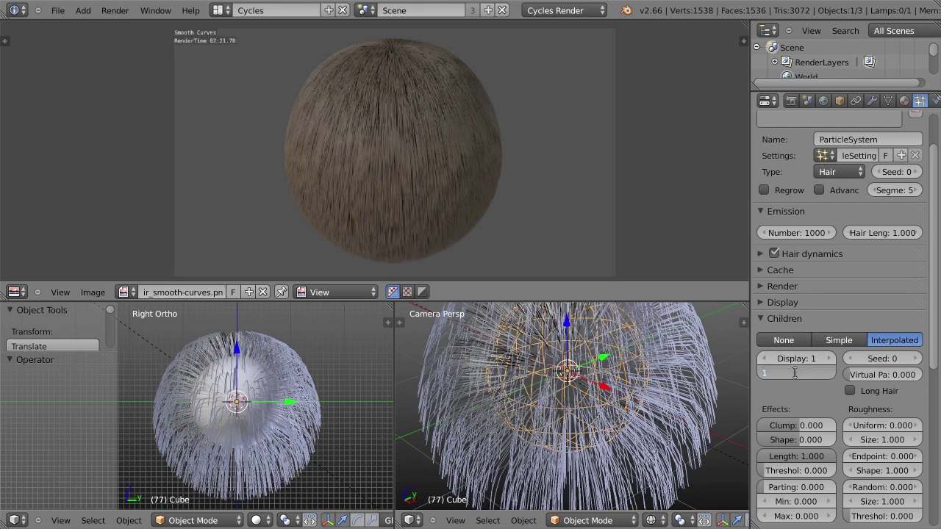
{"action": "key", "text": "Return"}
{"action": "left_click", "coordinate": [652, 521]}
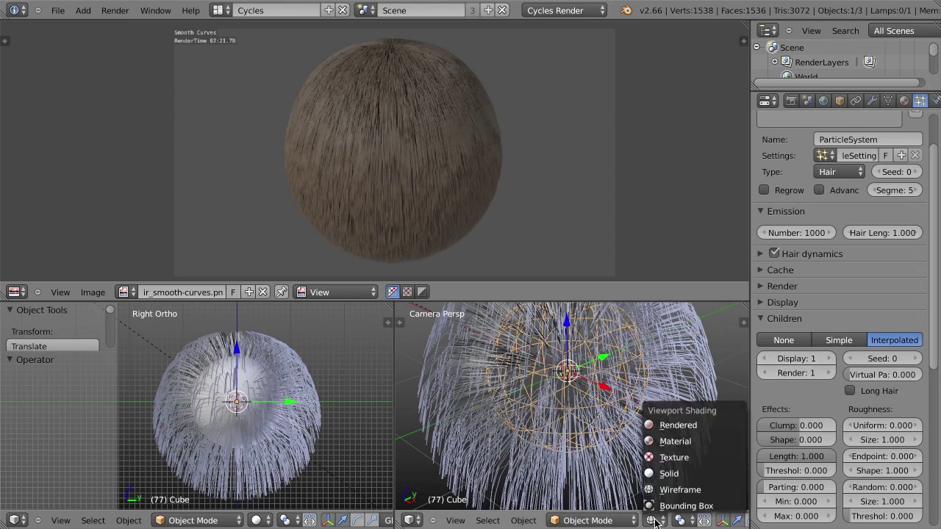
Step: Preview the camera view in Rendered shading and draw two annotation strokes beside the sphere
{"action": "left_click", "coordinate": [678, 426]}
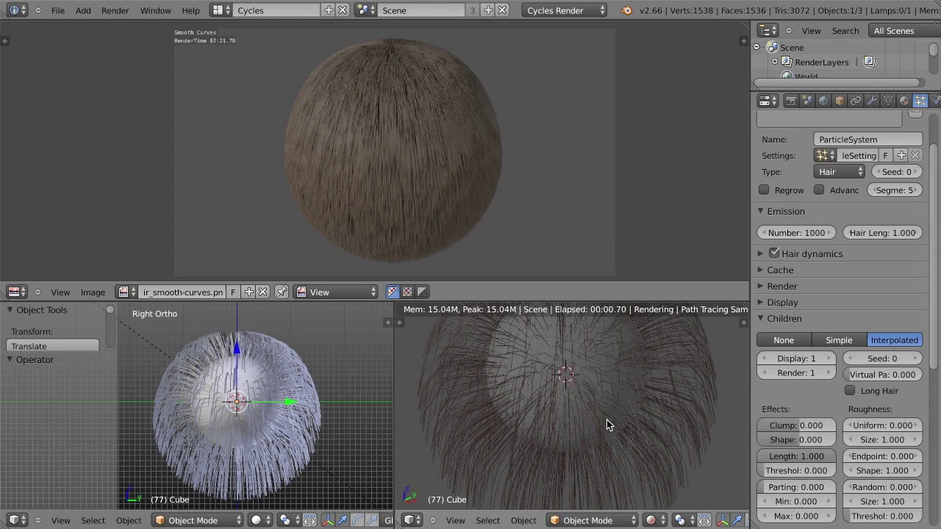
{"action": "mouse_move", "coordinate": [606, 420]}
{"action": "middle_mouse_down", "text": "shift"}
{"action": "mouse_move", "coordinate": [600, 443]}
{"action": "mouse_move", "coordinate": [613, 428]}
{"action": "middle_mouse_up", "text": "shift"}
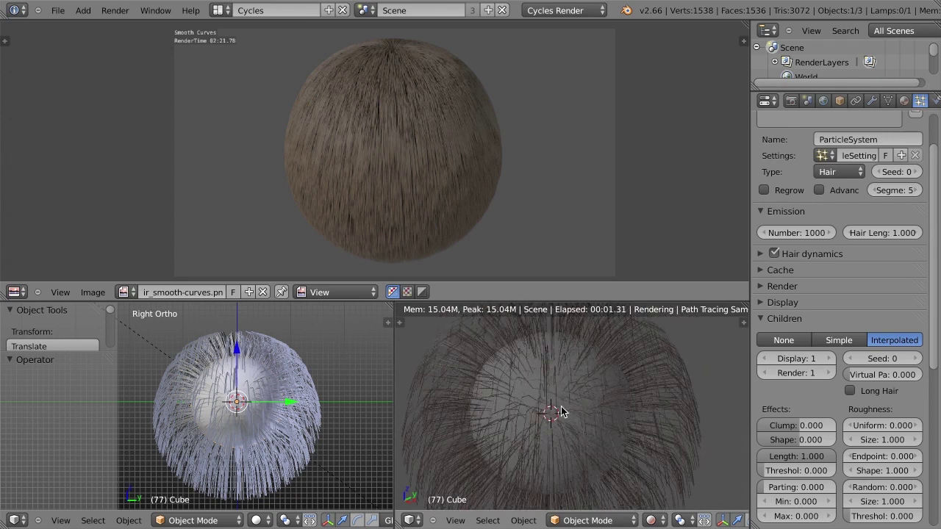
{"action": "left_click", "coordinate": [800, 321]}
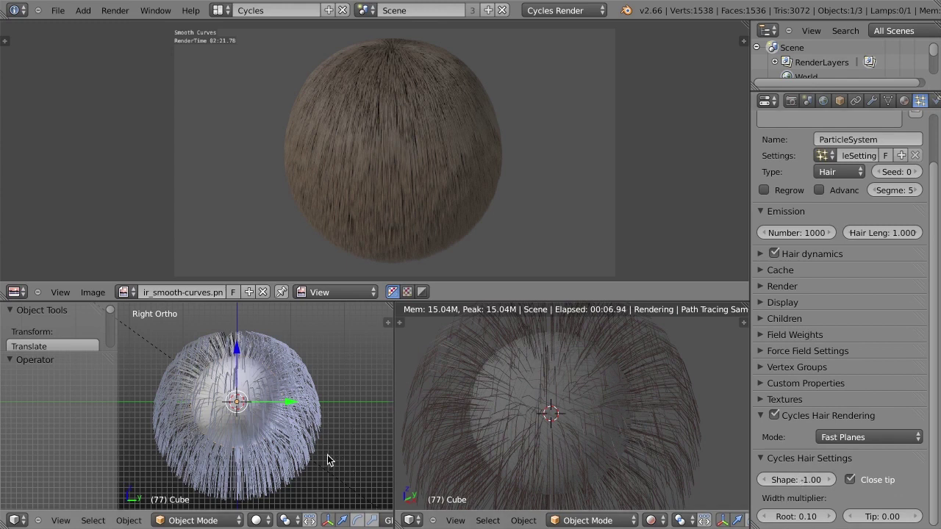
{"action": "mouse_move", "coordinate": [316, 459]}
{"action": "left_mouse_down"}
{"action": "mouse_move", "coordinate": [342, 427]}
{"action": "mouse_move", "coordinate": [345, 371]}
{"action": "left_mouse_up"}
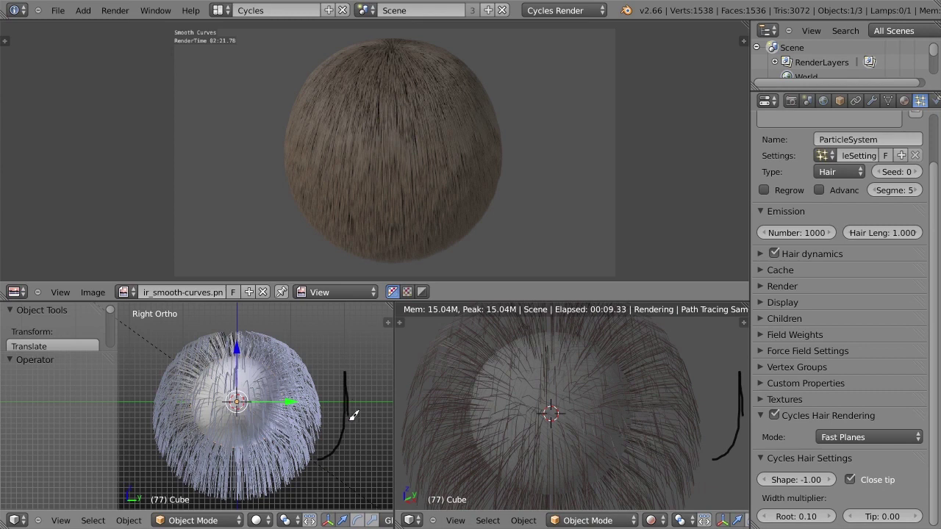
{"action": "mouse_move", "coordinate": [351, 419]}
{"action": "left_mouse_down"}
{"action": "mouse_move", "coordinate": [368, 459]}
{"action": "mouse_move", "coordinate": [375, 361]}
{"action": "mouse_move", "coordinate": [378, 457]}
{"action": "left_mouse_up"}
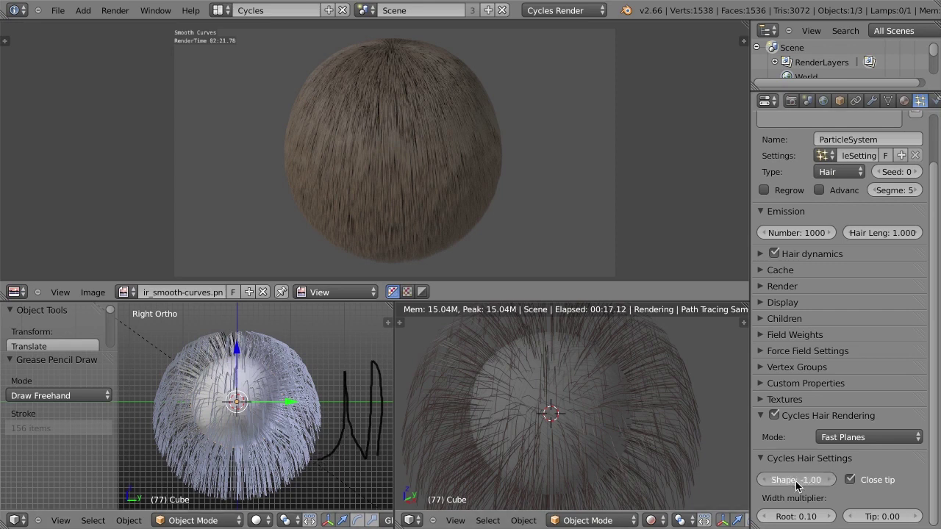
Step: Flip the hair Shape to 1.00, then set it back to -1.00
{"action": "key", "text": "minus"}
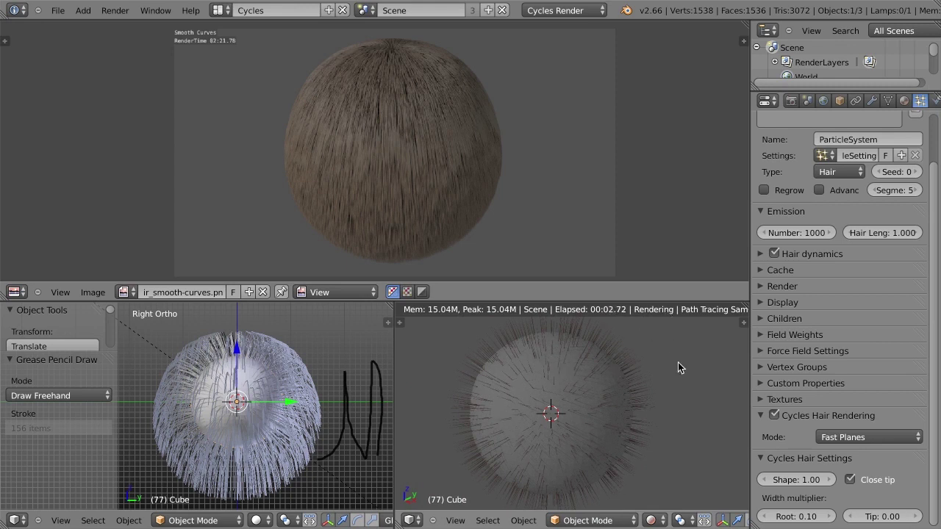
{"action": "left_click", "coordinate": [804, 480]}
{"action": "type", "text": "-1"}
{"action": "key", "text": "Return"}
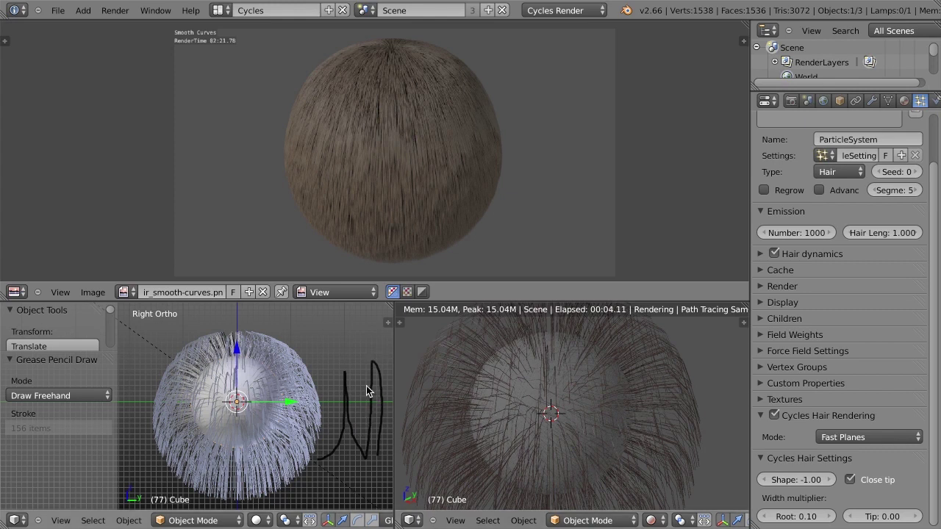
{"action": "scroll", "coordinate": [642, 403], "scroll_direction": "down", "scroll_amount": 2}
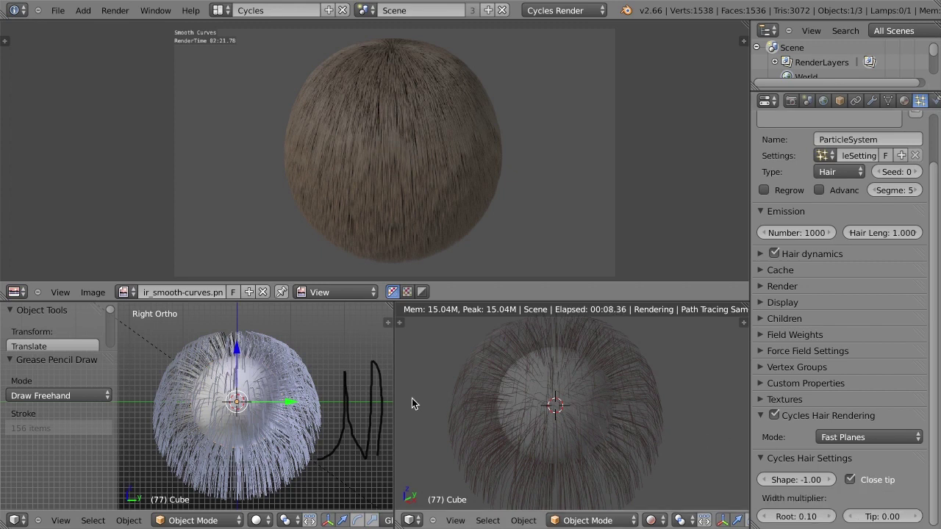
Step: Erase the right annotation line and turn off Close tip for the hair
{"action": "mouse_move", "coordinate": [370, 364]}
{"action": "left_mouse_down"}
{"action": "mouse_move", "coordinate": [382, 359]}
{"action": "mouse_move", "coordinate": [373, 366]}
{"action": "left_mouse_up"}
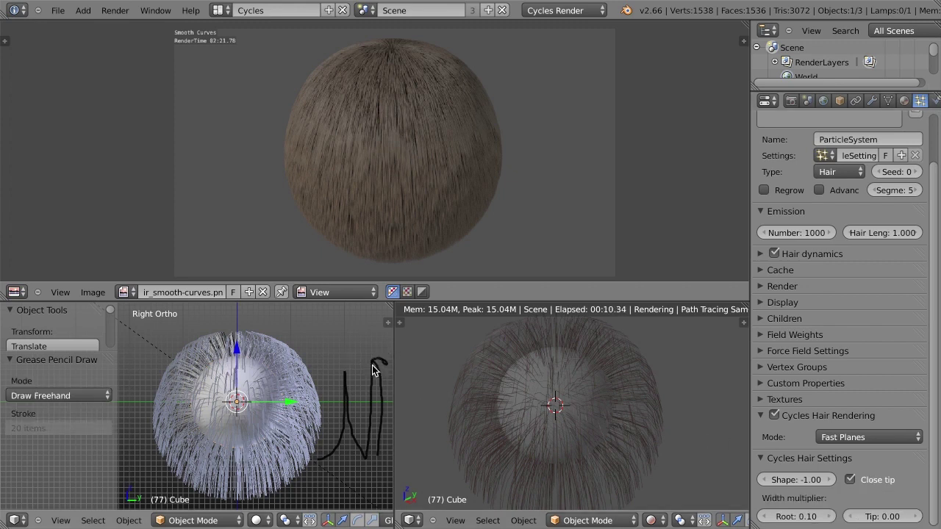
{"action": "mouse_move", "coordinate": [372, 365]}
{"action": "right_mouse_down"}
{"action": "mouse_move", "coordinate": [376, 466]}
{"action": "mouse_move", "coordinate": [378, 377]}
{"action": "mouse_move", "coordinate": [346, 372]}
{"action": "mouse_move", "coordinate": [365, 468]}
{"action": "mouse_move", "coordinate": [351, 417]}
{"action": "mouse_move", "coordinate": [321, 451]}
{"action": "mouse_move", "coordinate": [345, 433]}
{"action": "right_mouse_up"}
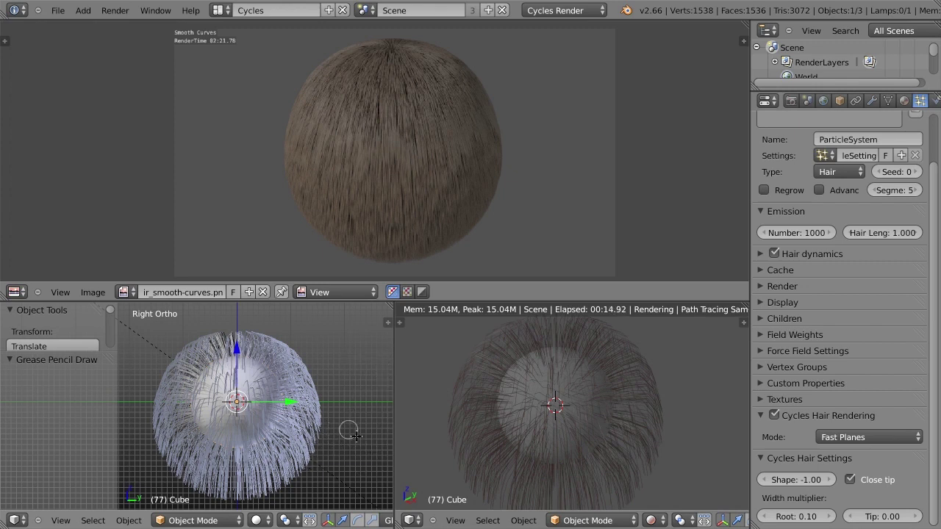
{"action": "left_click", "coordinate": [872, 480]}
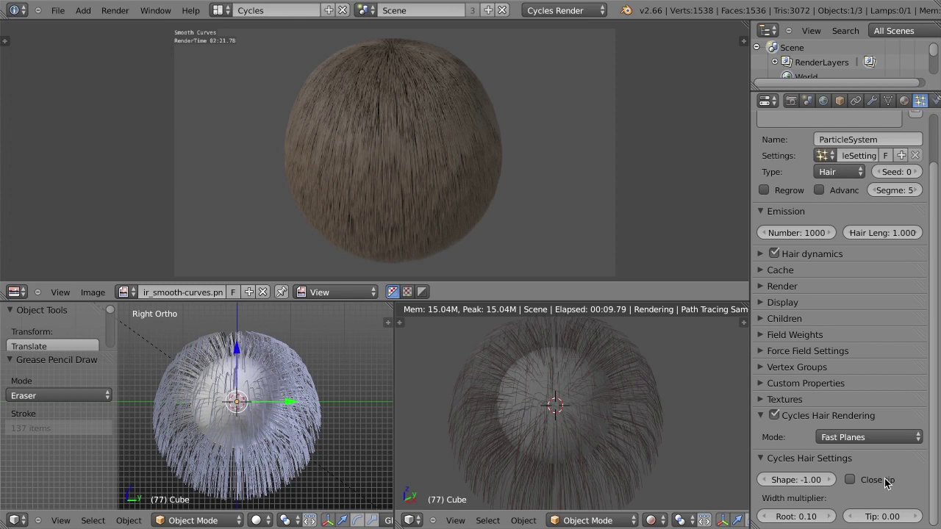
Step: Re-enable Close tip and set the hair root width multiplier to 1.00
{"action": "left_click", "coordinate": [878, 480]}
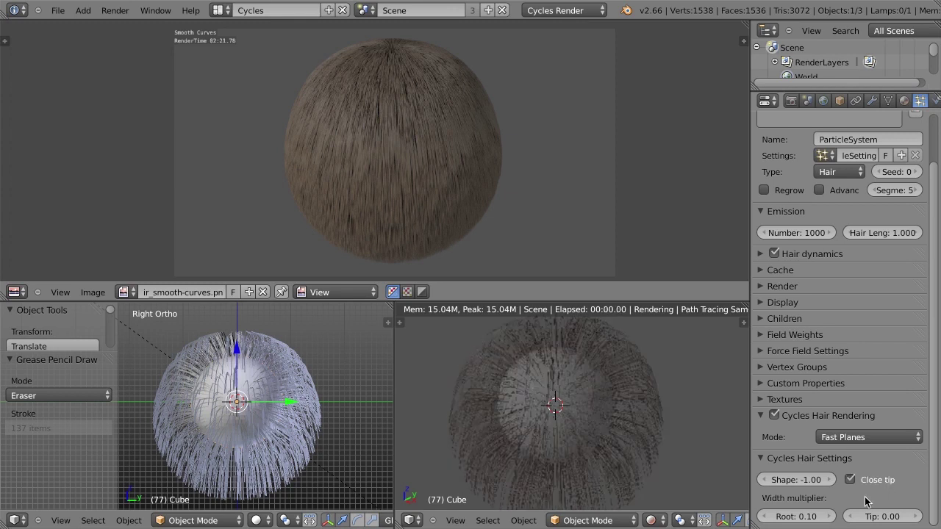
{"action": "left_click", "coordinate": [792, 518]}
{"action": "type", "text": "1"}
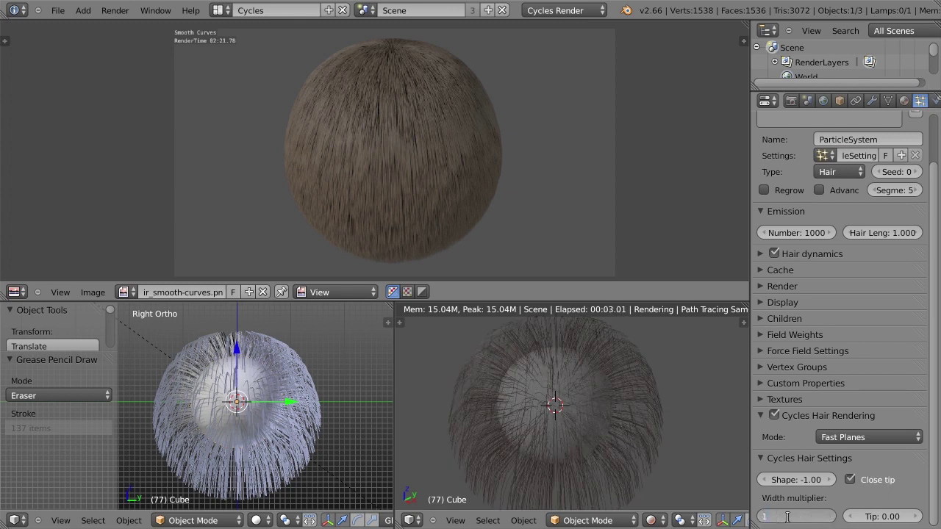
{"action": "key", "text": "Return"}
Step: Switch the Cycles hair rendering mode to Smooth Curves
{"action": "scroll", "coordinate": [611, 414], "scroll_direction": "up", "scroll_amount": 2}
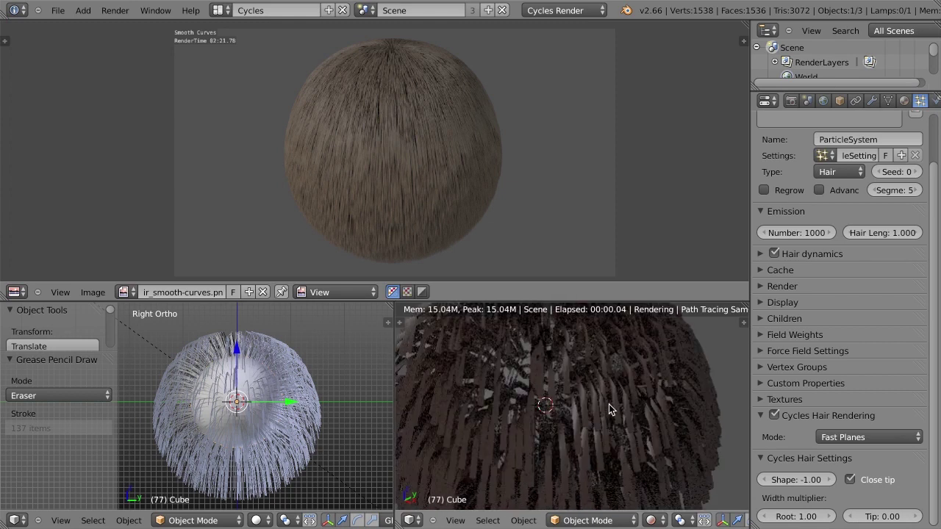
{"action": "scroll", "coordinate": [609, 405], "scroll_direction": "up", "scroll_amount": 2}
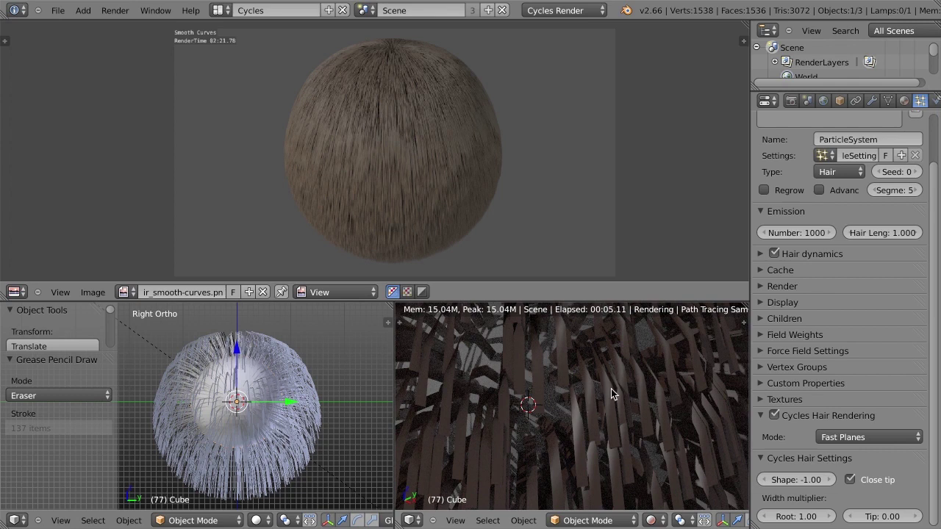
{"action": "scroll", "coordinate": [614, 391], "scroll_direction": "down", "scroll_amount": 2}
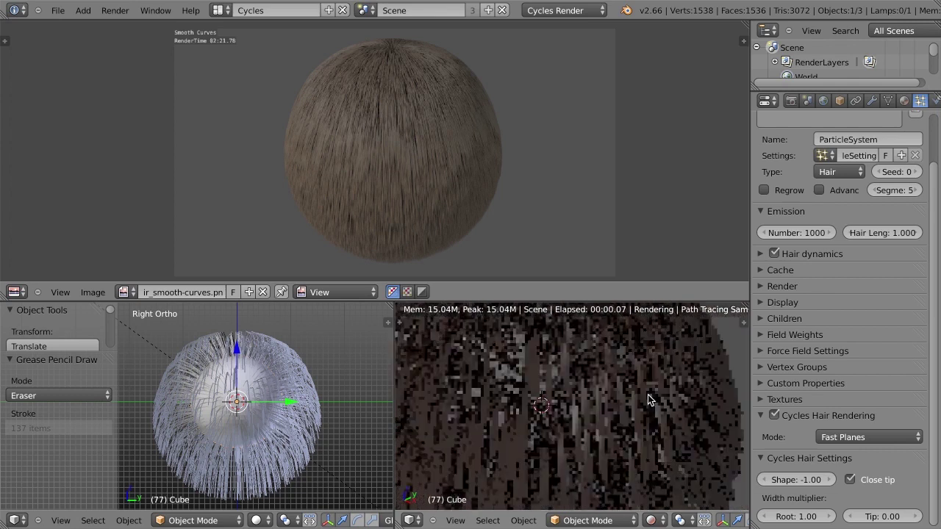
{"action": "left_click", "coordinate": [882, 436]}
{"action": "left_click", "coordinate": [859, 340]}
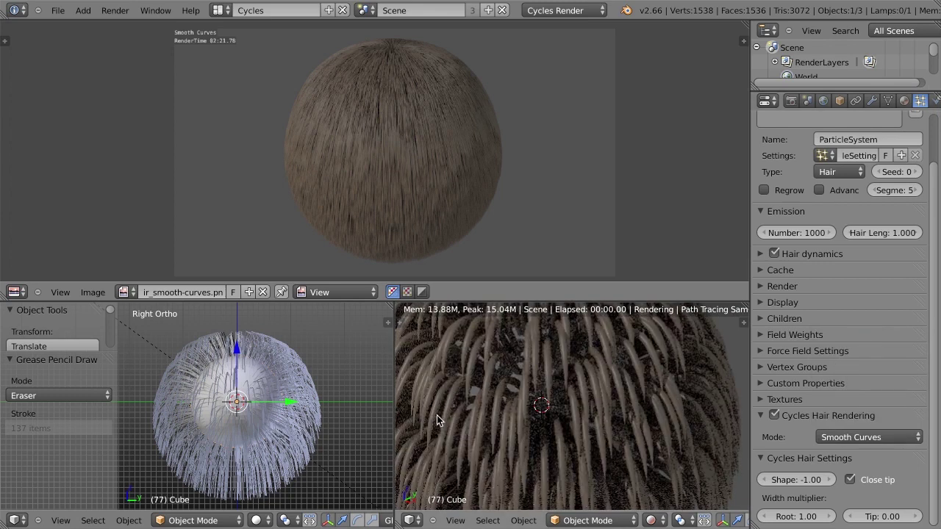
{"action": "scroll", "coordinate": [596, 407], "scroll_direction": "down", "scroll_amount": 3}
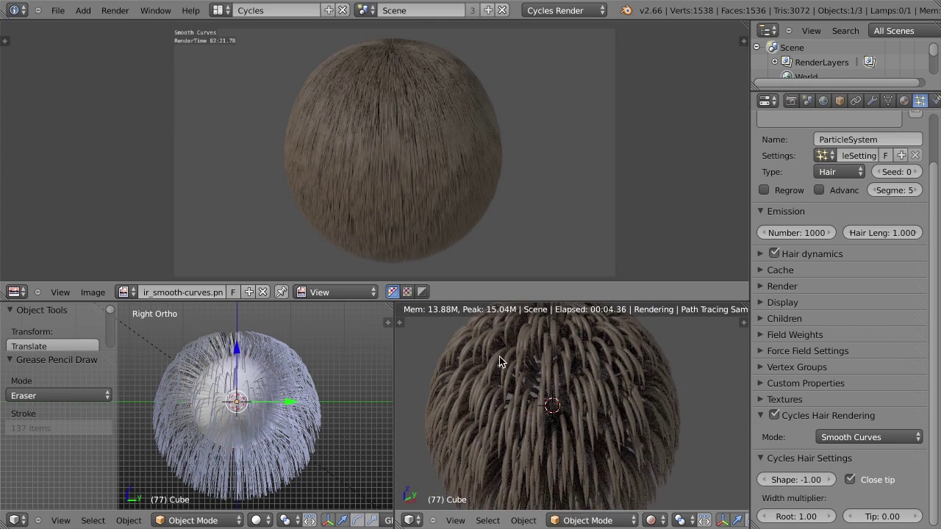
{"action": "left_click", "coordinate": [882, 437]}
{"action": "left_click", "coordinate": [867, 423]}
{"action": "left_click", "coordinate": [852, 438]}
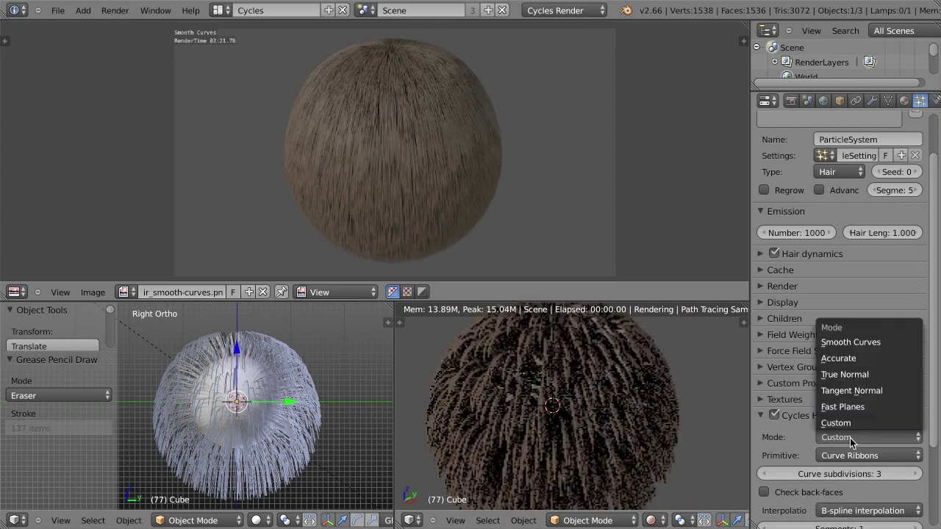
{"action": "left_click", "coordinate": [838, 407]}
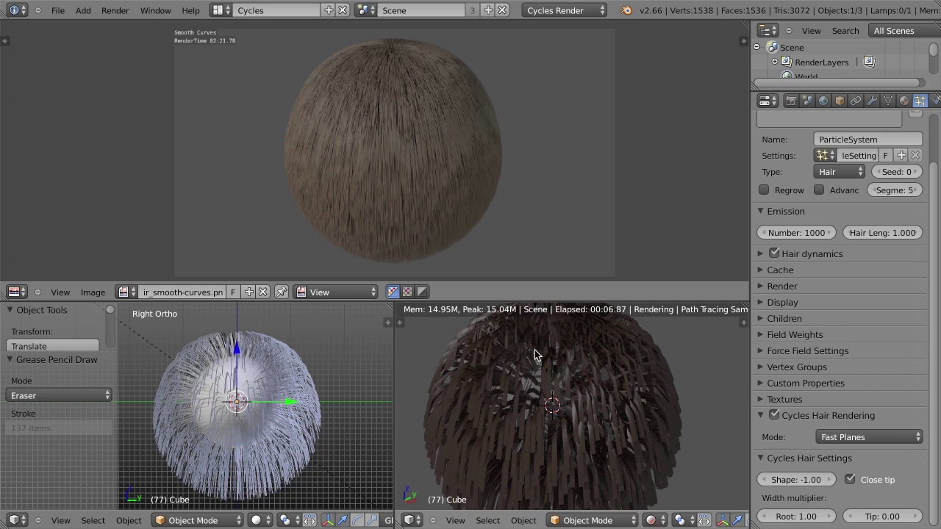
{"action": "left_click", "coordinate": [850, 438]}
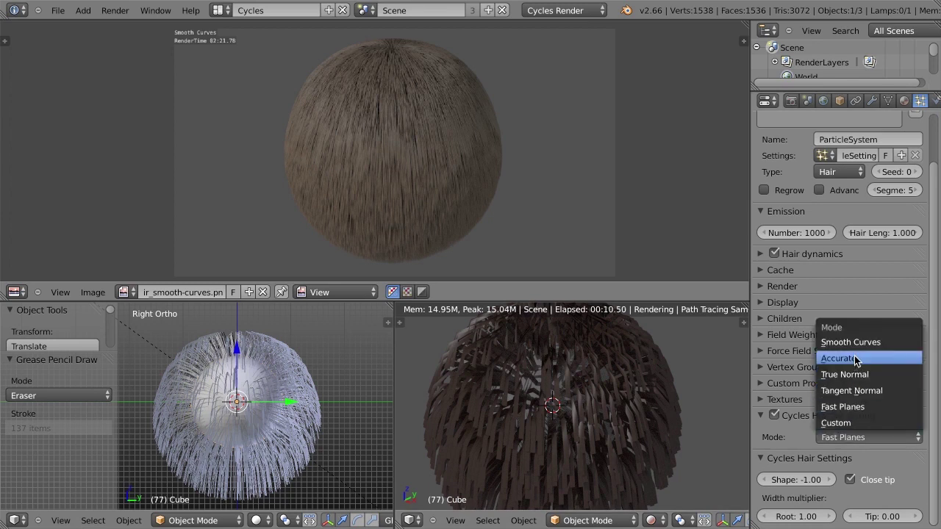
{"action": "left_click", "coordinate": [845, 358]}
{"action": "left_click", "coordinate": [855, 434]}
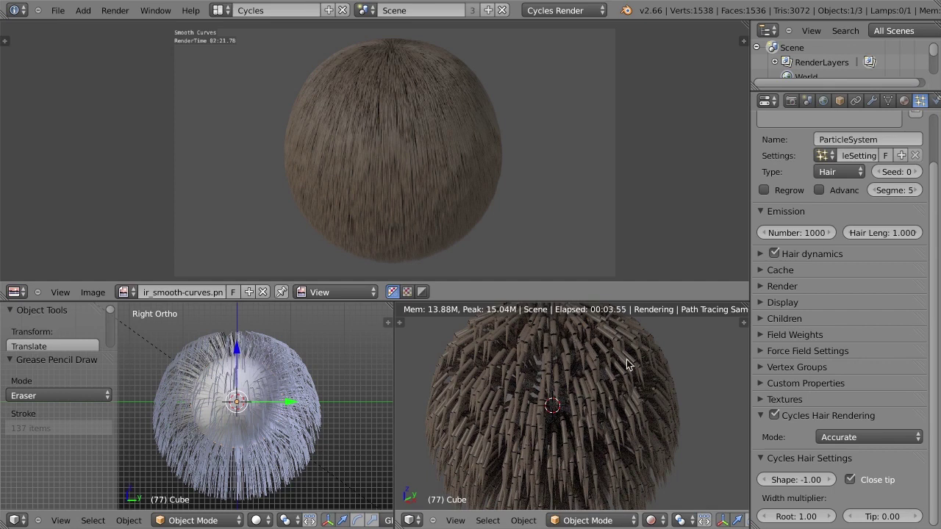
{"action": "left_click", "coordinate": [862, 436]}
{"action": "left_click", "coordinate": [857, 376]}
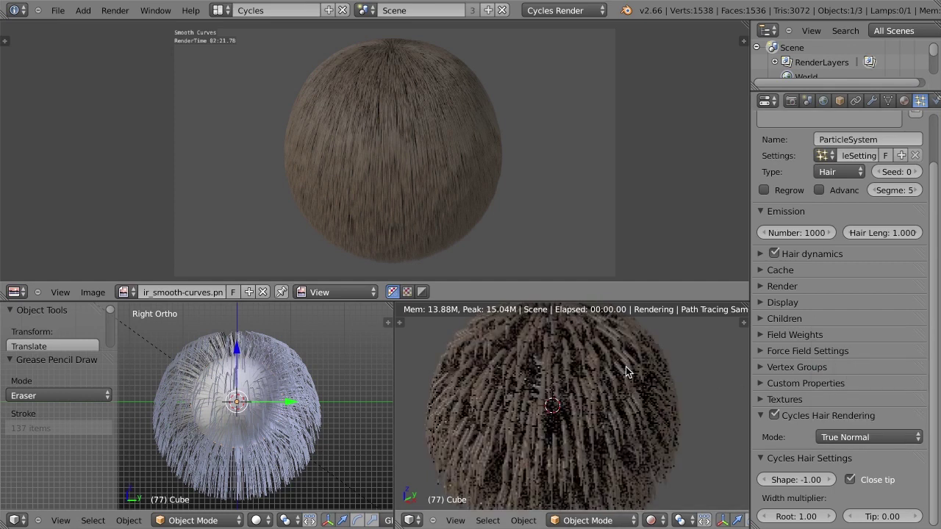
{"action": "left_click", "coordinate": [886, 439]}
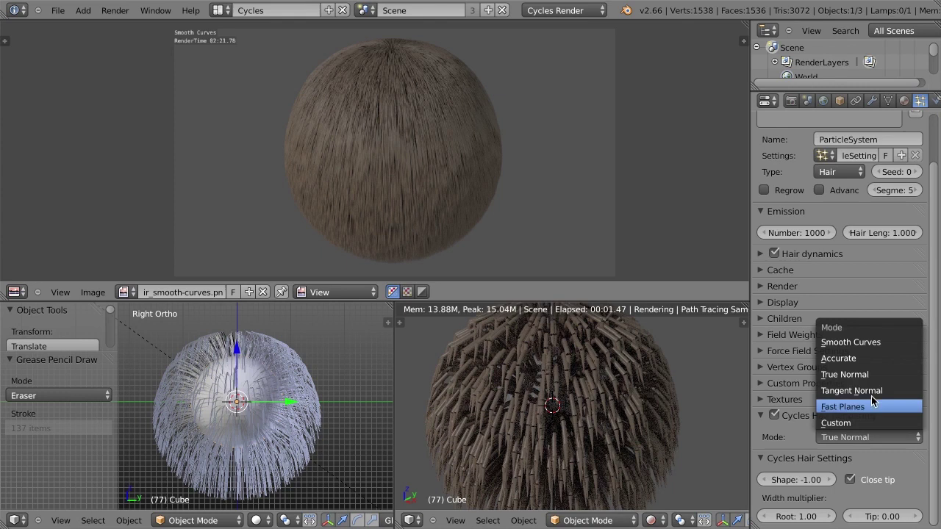
{"action": "left_click", "coordinate": [870, 388]}
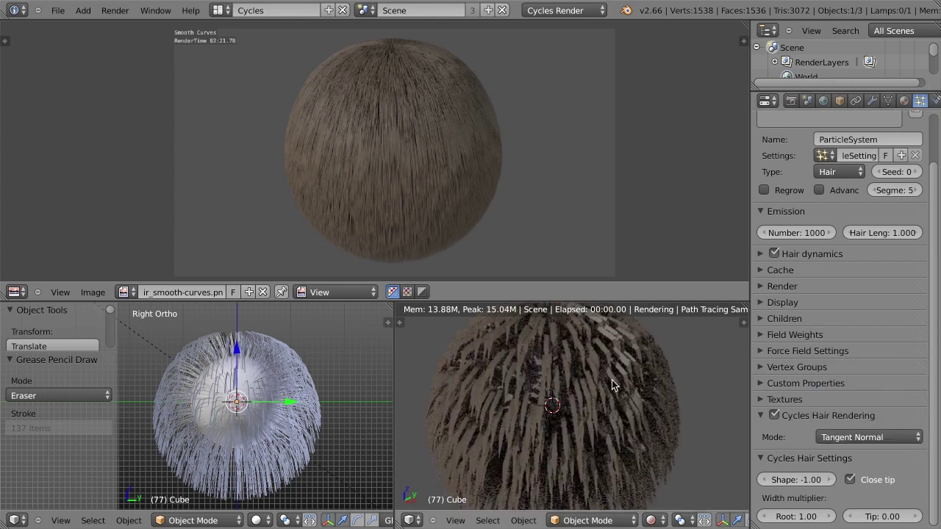
{"action": "left_click", "coordinate": [858, 439]}
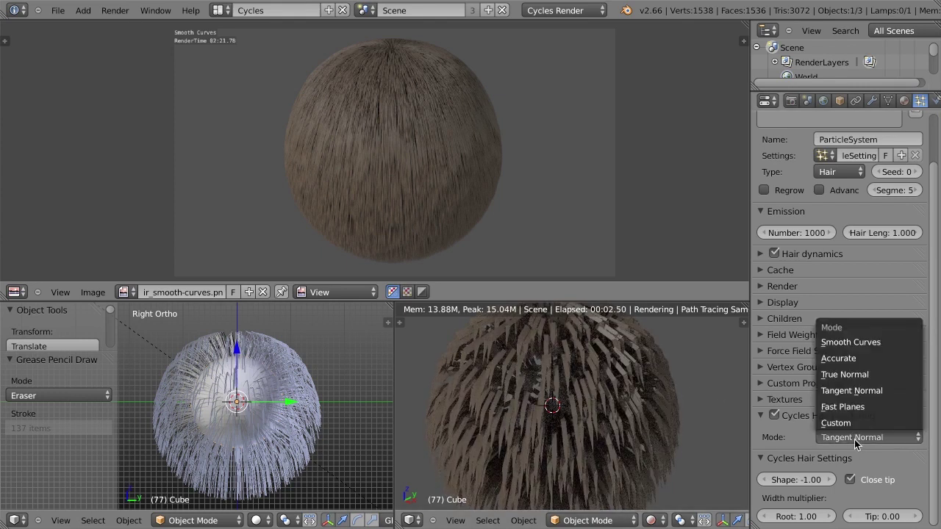
{"action": "left_click", "coordinate": [853, 343]}
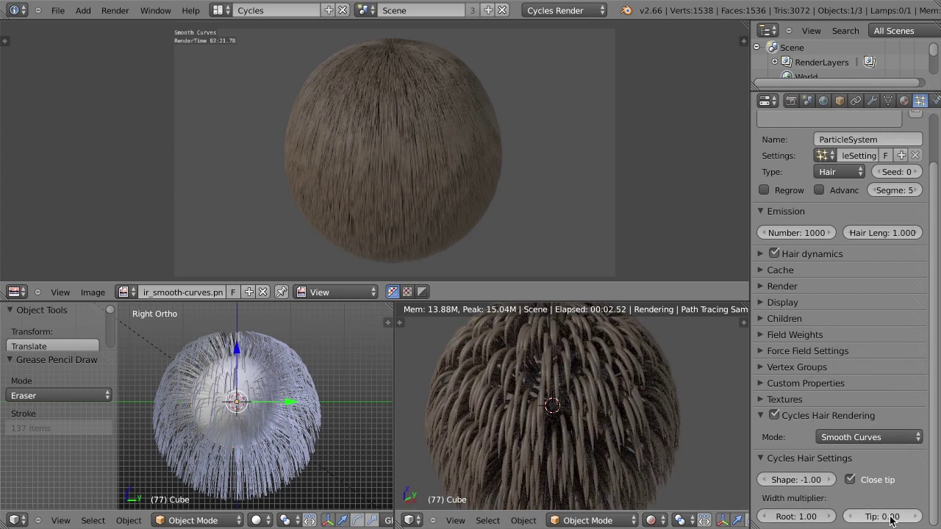
Step: Turn off Close tip for blunt ends and set the tip width multiplier to 0.01
{"action": "left_click", "coordinate": [880, 480]}
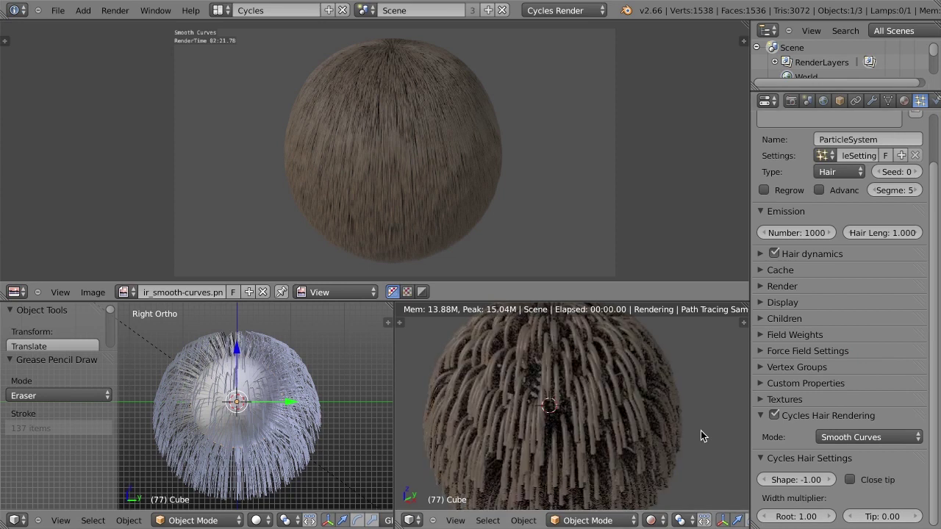
{"action": "scroll", "coordinate": [626, 386], "scroll_direction": "up", "scroll_amount": 1}
{"action": "scroll", "coordinate": [622, 386], "scroll_direction": "up", "scroll_amount": 1}
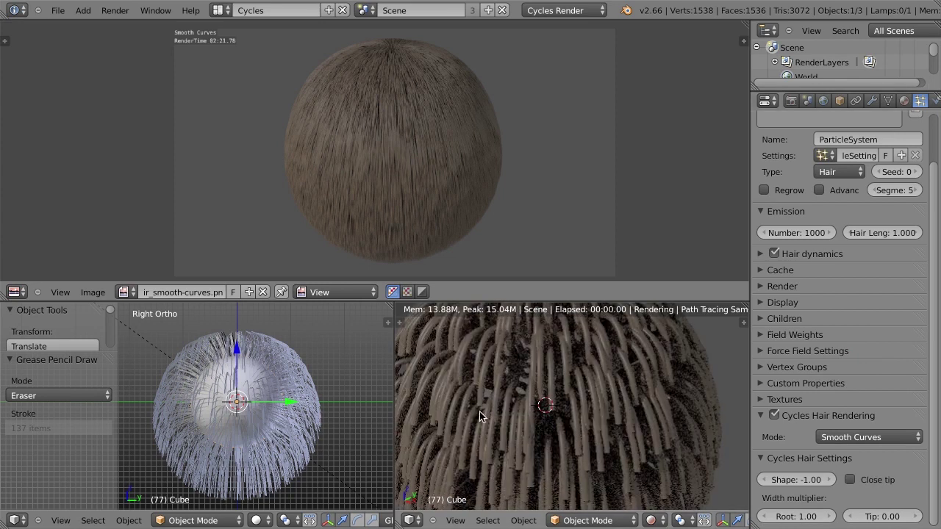
{"action": "left_click", "coordinate": [885, 518]}
{"action": "key", "text": "BackSpace"}
{"action": "type", "text": ".01"}
{"action": "key", "text": "Return"}
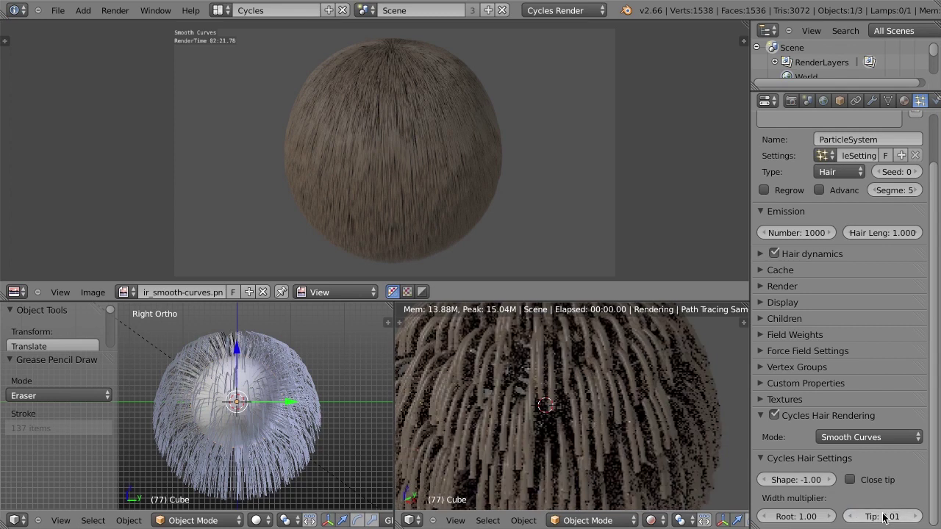
Step: Try tip width values of 10, then 0.01, then about 456
{"action": "left_click", "coordinate": [882, 516]}
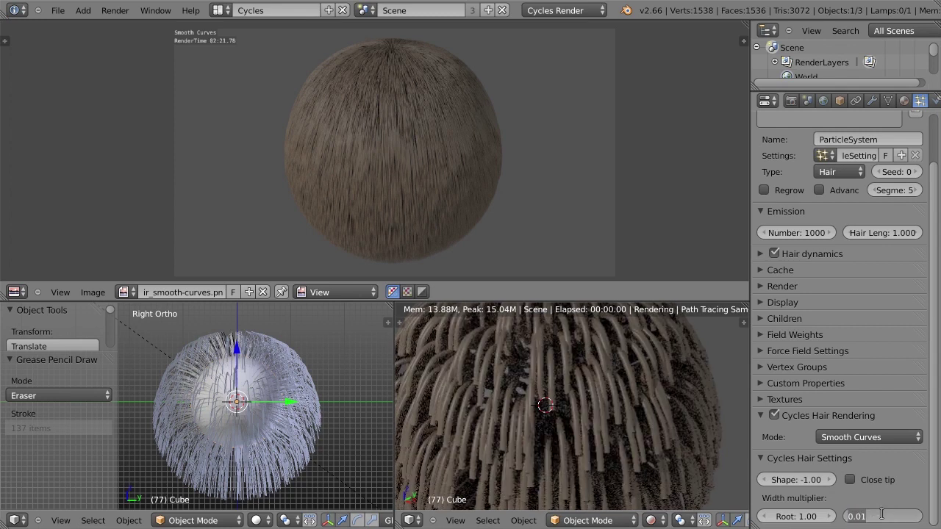
{"action": "type", "text": "10"}
{"action": "key", "text": "Return"}
{"action": "left_click", "coordinate": [882, 515]}
{"action": "key", "text": "BackSpace"}
{"action": "type", "text": "."}
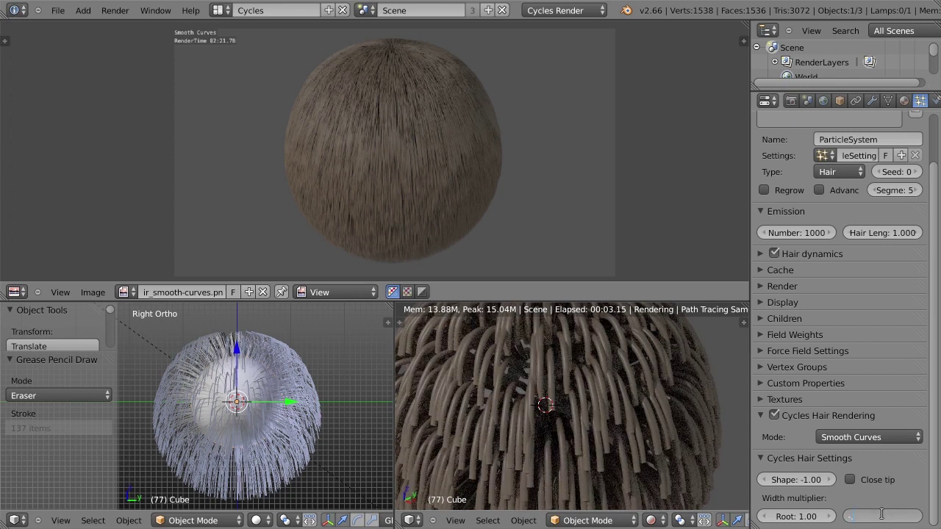
{"action": "type", "text": "01"}
{"action": "key", "text": "Return"}
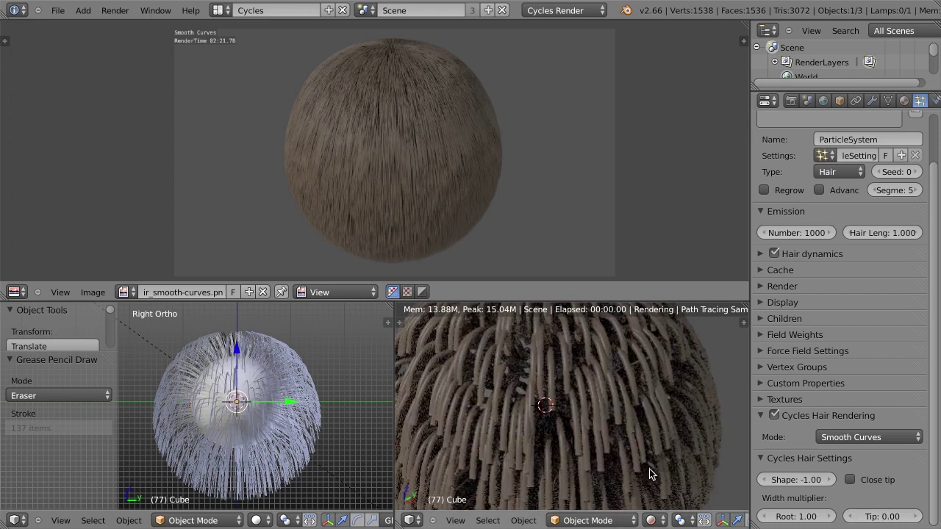
{"action": "mouse_move", "coordinate": [882, 516]}
{"action": "left_mouse_down"}
{"action": "mouse_move", "coordinate": [928, 516]}
{"action": "mouse_move", "coordinate": [885, 522]}
{"action": "left_mouse_up"}
Step: Reset the tip width to 0.00 and turn Close tip back on for tapered strands
{"action": "left_click", "coordinate": [890, 519]}
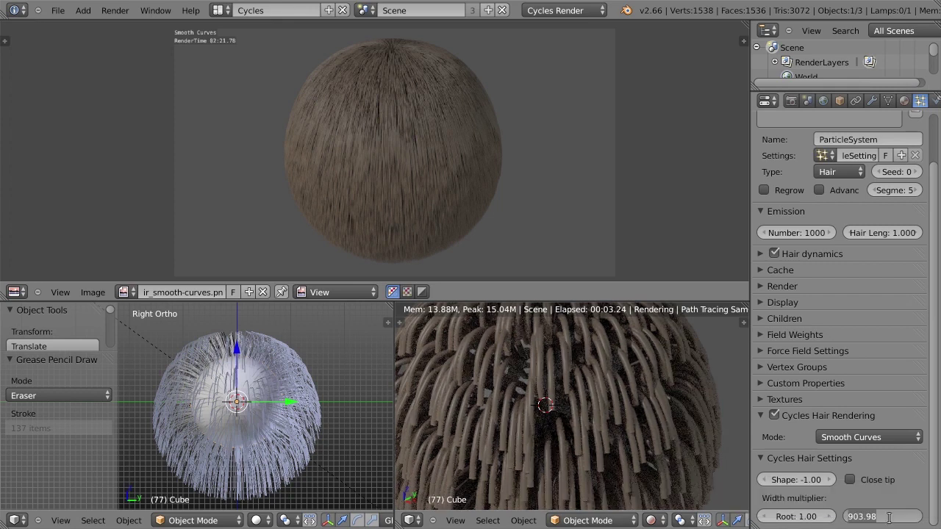
{"action": "type", "text": "0"}
{"action": "key", "text": "Return"}
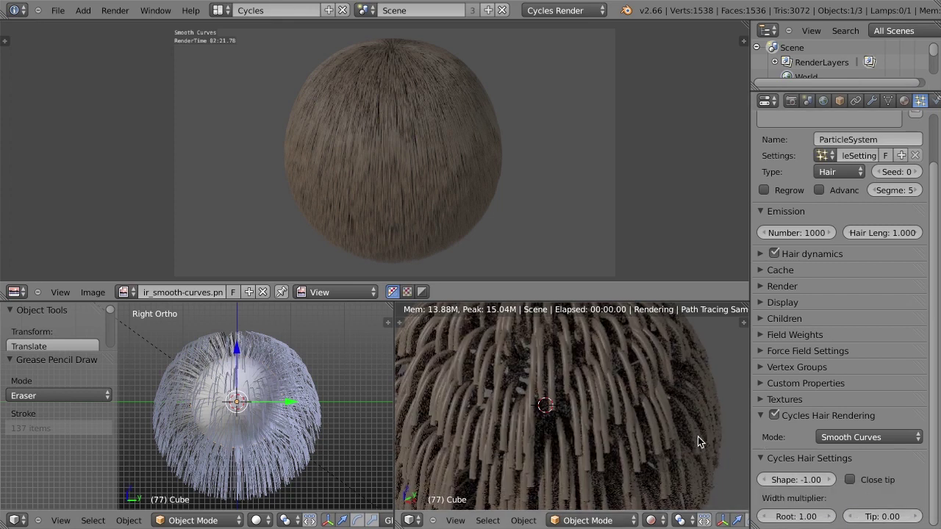
{"action": "left_click", "coordinate": [872, 481]}
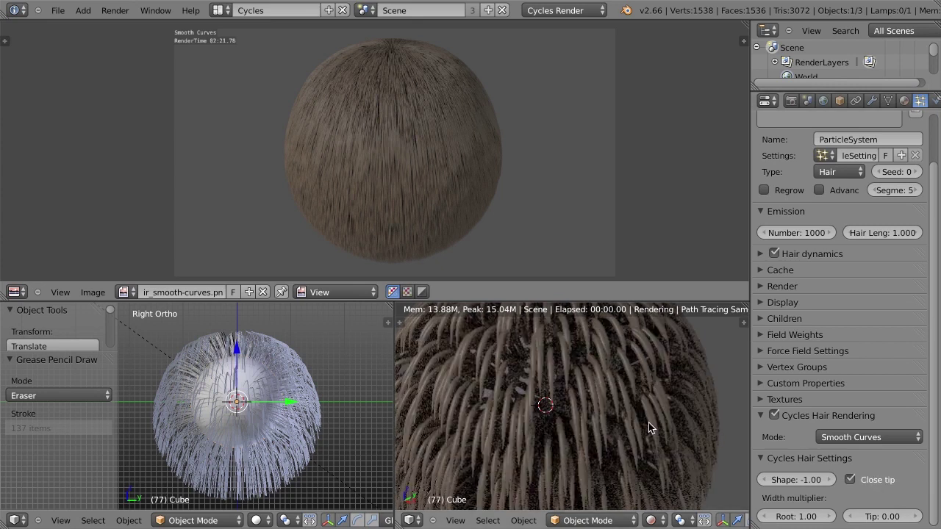
{"action": "scroll", "coordinate": [635, 407], "scroll_direction": "down", "scroll_amount": 2}
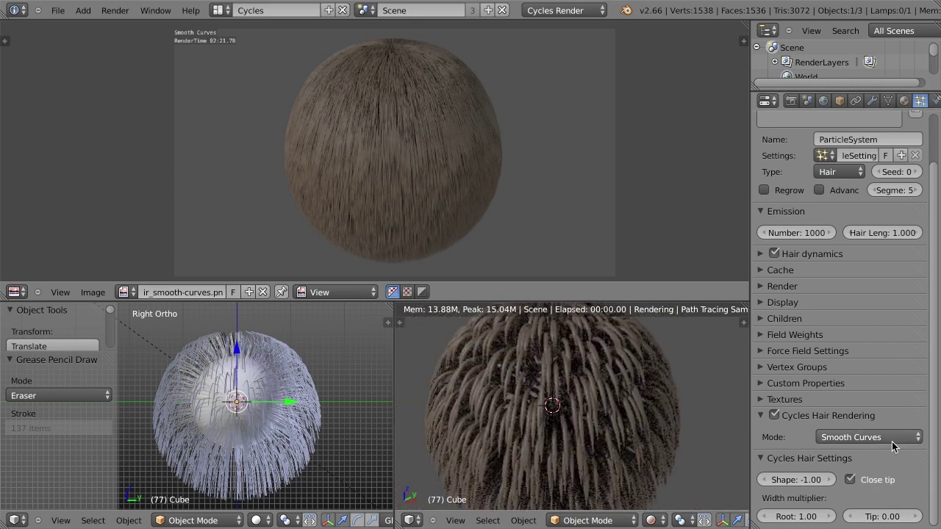
Step: Show the hair material's node tree and frame the Hair Info and Mix nodes
{"action": "key", "text": "shift+F3"}
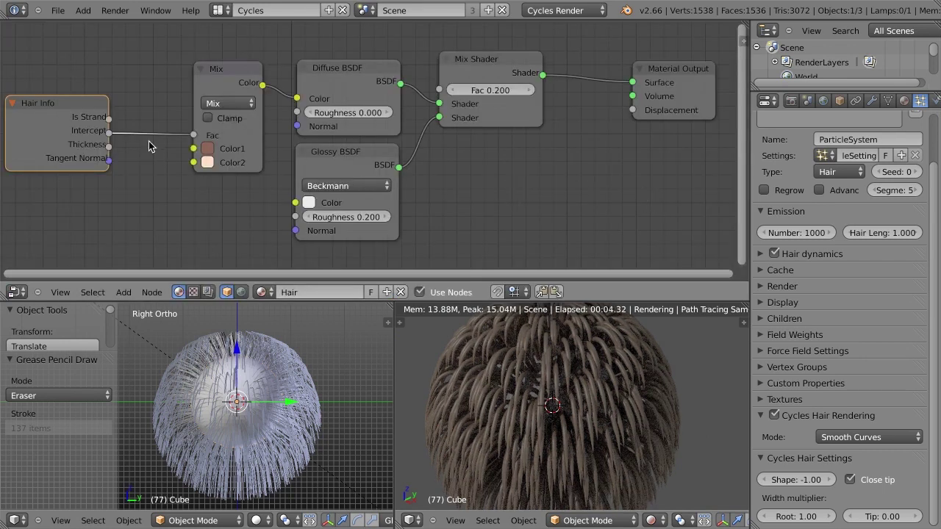
{"action": "left_click", "coordinate": [44, 105]}
{"action": "key", "text": "shift+a"}
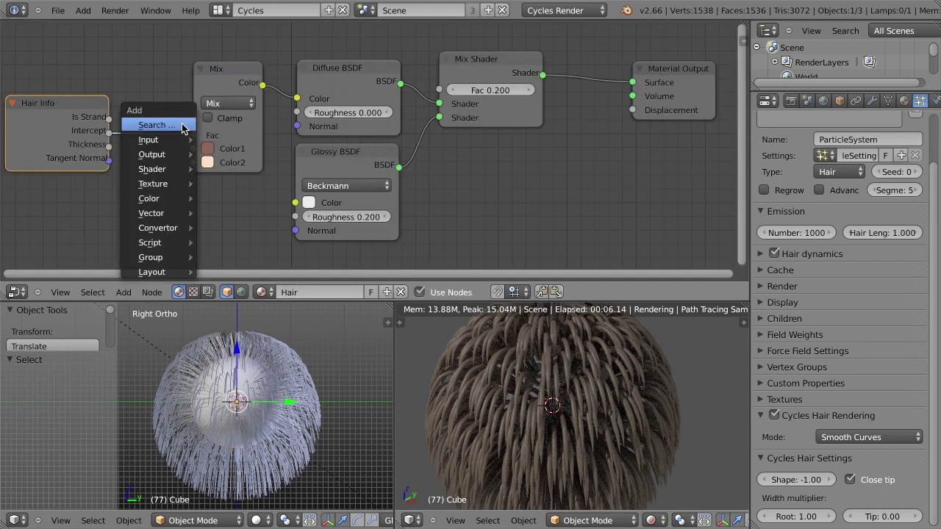
{"action": "mouse_move", "coordinate": [177, 146]}
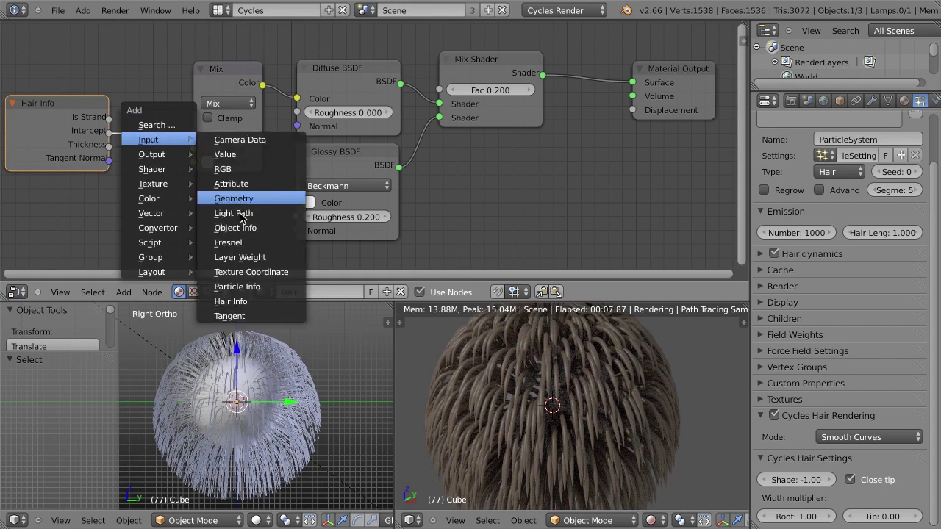
{"action": "middle_click_drag", "start_coordinate": [265, 199], "coordinate": [330, 199]}
{"action": "scroll", "coordinate": [245, 195], "scroll_direction": "up", "scroll_amount": 1}
{"action": "middle_click_drag", "start_coordinate": [245, 196], "coordinate": [404, 205]}
{"action": "scroll", "coordinate": [396, 160], "scroll_direction": "up", "scroll_amount": 2}
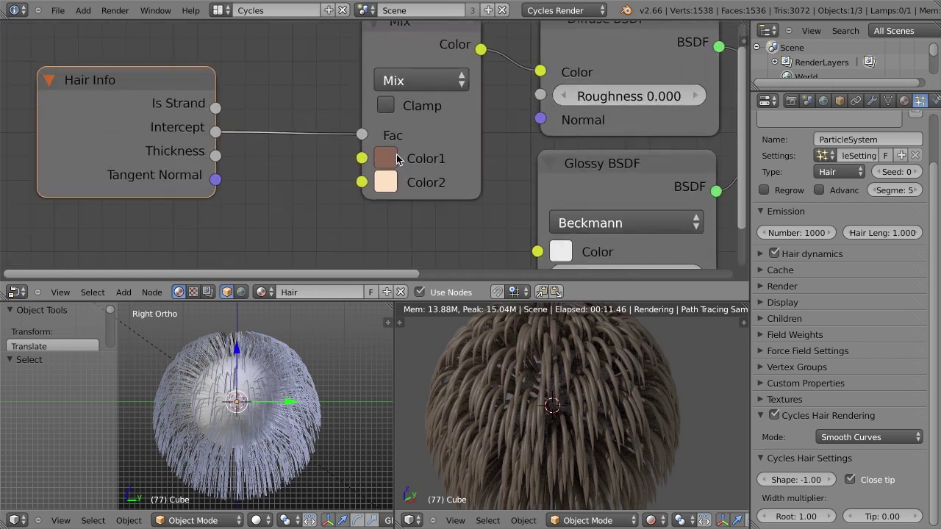
Step: Set the Mix node's Color1 to green and Color2 to a strong magenta
{"action": "left_click", "coordinate": [387, 159]}
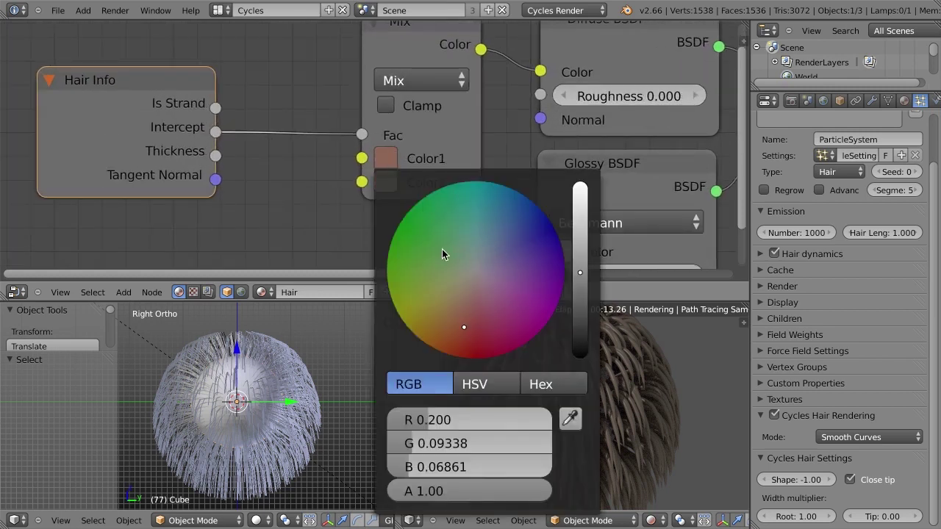
{"action": "left_click", "coordinate": [442, 255]}
{"action": "left_click", "coordinate": [392, 188]}
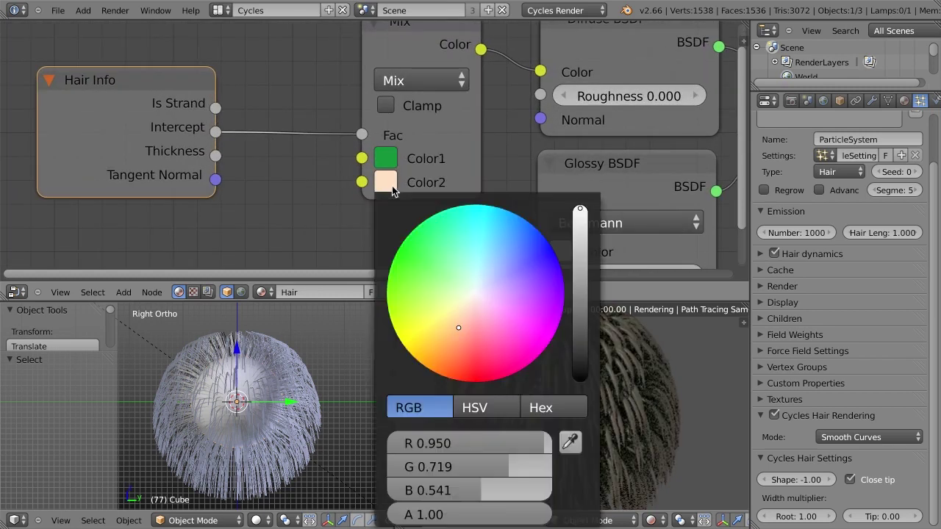
{"action": "mouse_move", "coordinate": [508, 262]}
{"action": "left_mouse_down"}
{"action": "mouse_move", "coordinate": [565, 274]}
{"action": "mouse_move", "coordinate": [496, 429]}
{"action": "mouse_move", "coordinate": [504, 449]}
{"action": "mouse_move", "coordinate": [544, 450]}
{"action": "left_mouse_up"}
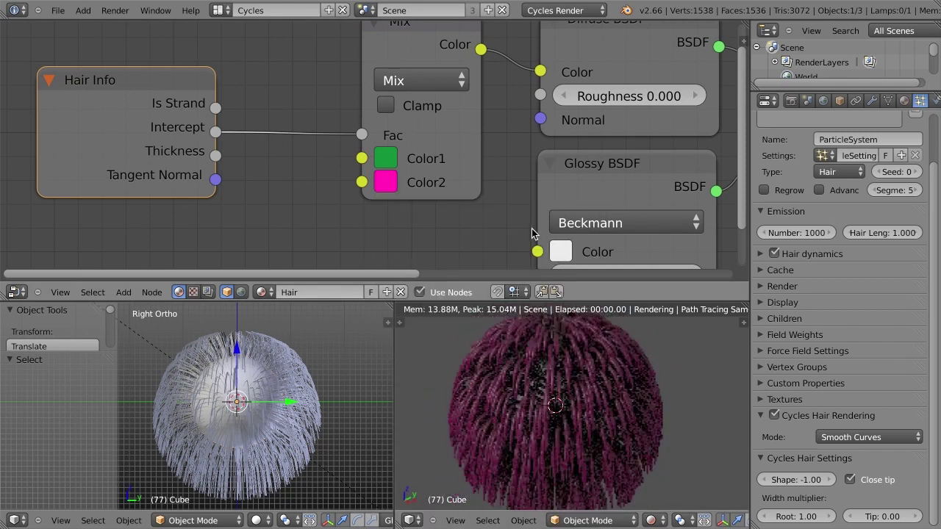
{"action": "scroll", "coordinate": [481, 174], "scroll_direction": "down", "scroll_amount": 2}
{"action": "scroll", "coordinate": [481, 175], "scroll_direction": "down", "scroll_amount": 2}
{"action": "middle_click_drag", "start_coordinate": [397, 173], "coordinate": [294, 175]}
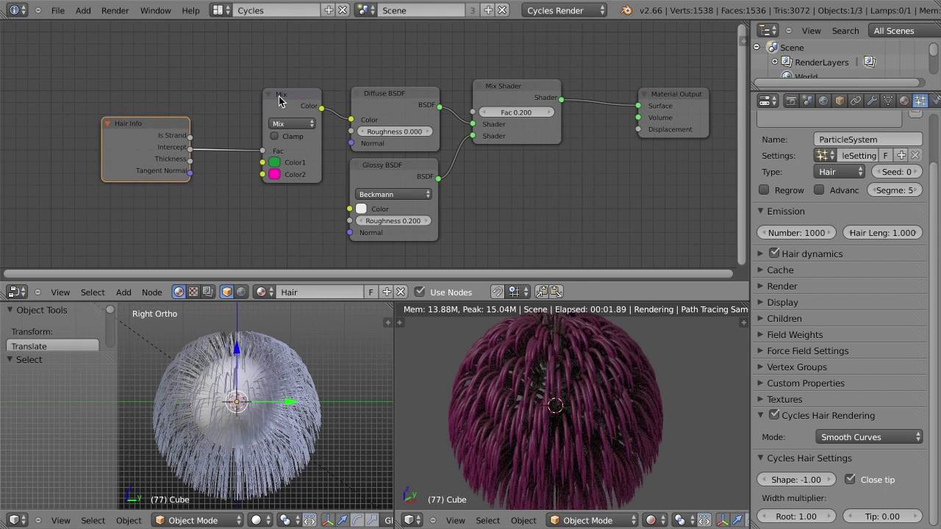
{"action": "left_click", "coordinate": [281, 111]}
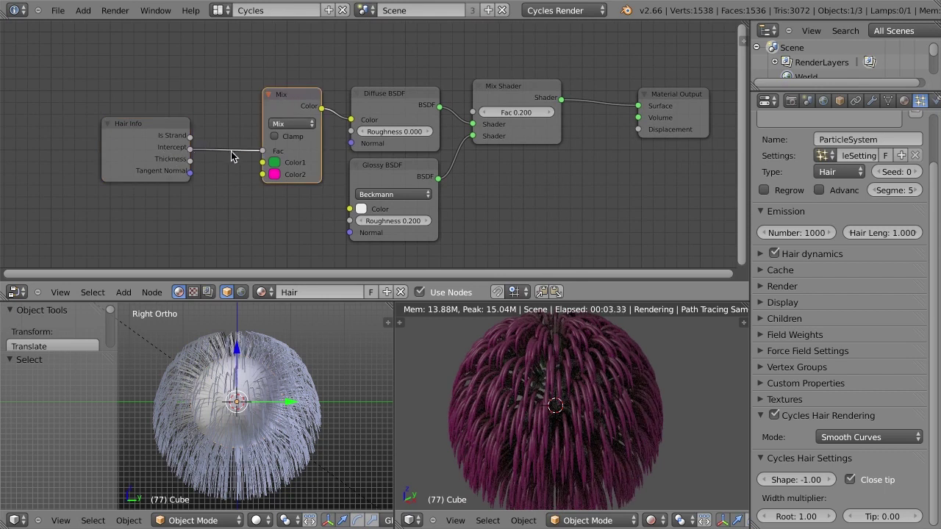
{"action": "scroll", "coordinate": [329, 167], "scroll_direction": "up", "scroll_amount": 2}
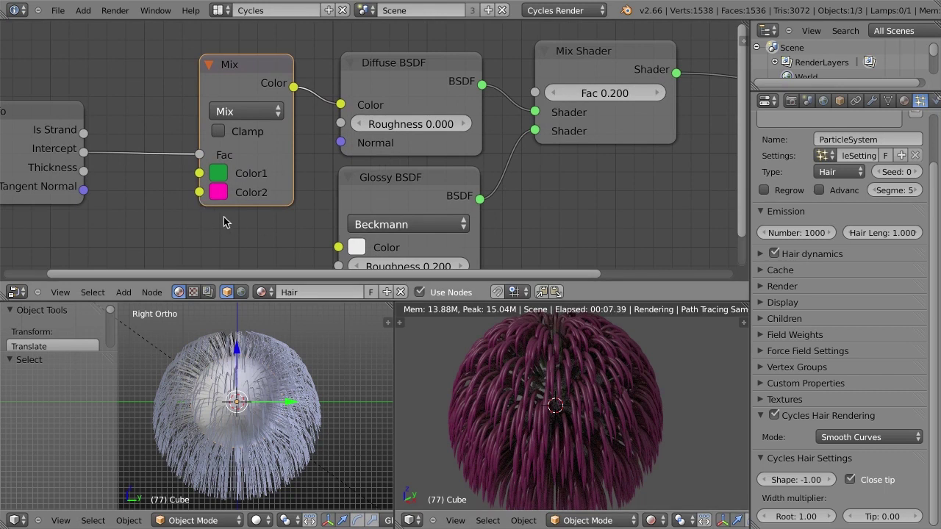
Step: Draw a grease-pencil G-to-P arrow below the nodes, then unplug Intercept from the Mix factor
{"action": "middle_click_drag", "start_coordinate": [223, 217], "coordinate": [316, 159]}
{"action": "mouse_move", "coordinate": [72, 216]}
{"action": "left_mouse_down"}
{"action": "mouse_move", "coordinate": [222, 203]}
{"action": "mouse_move", "coordinate": [343, 218]}
{"action": "left_mouse_up"}
{"action": "mouse_move", "coordinate": [80, 201]}
{"action": "left_mouse_down"}
{"action": "mouse_move", "coordinate": [84, 223]}
{"action": "mouse_move", "coordinate": [73, 213]}
{"action": "left_mouse_up"}
{"action": "mouse_move", "coordinate": [345, 196]}
{"action": "left_mouse_down"}
{"action": "mouse_move", "coordinate": [367, 232]}
{"action": "mouse_move", "coordinate": [334, 250]}
{"action": "left_mouse_up"}
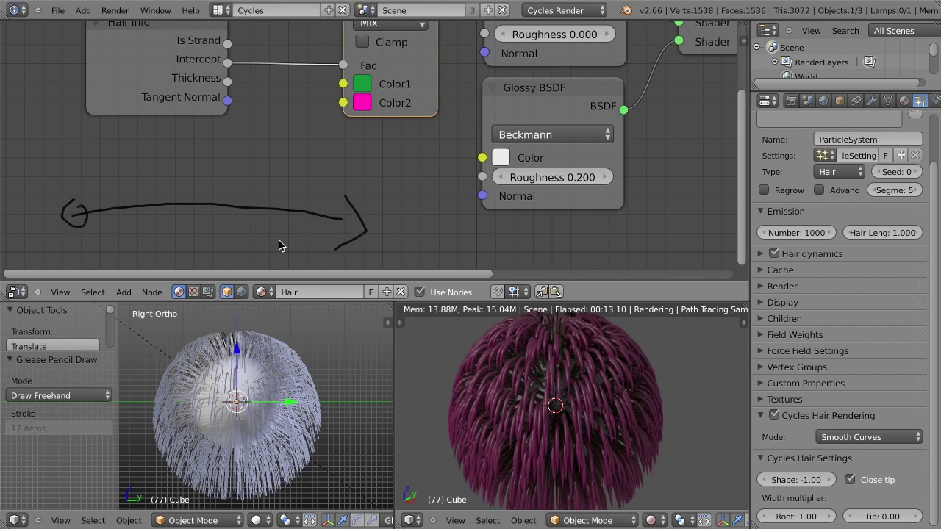
{"action": "mouse_move", "coordinate": [116, 153]}
{"action": "left_mouse_down"}
{"action": "mouse_move", "coordinate": [115, 182]}
{"action": "mouse_move", "coordinate": [116, 173]}
{"action": "left_mouse_up"}
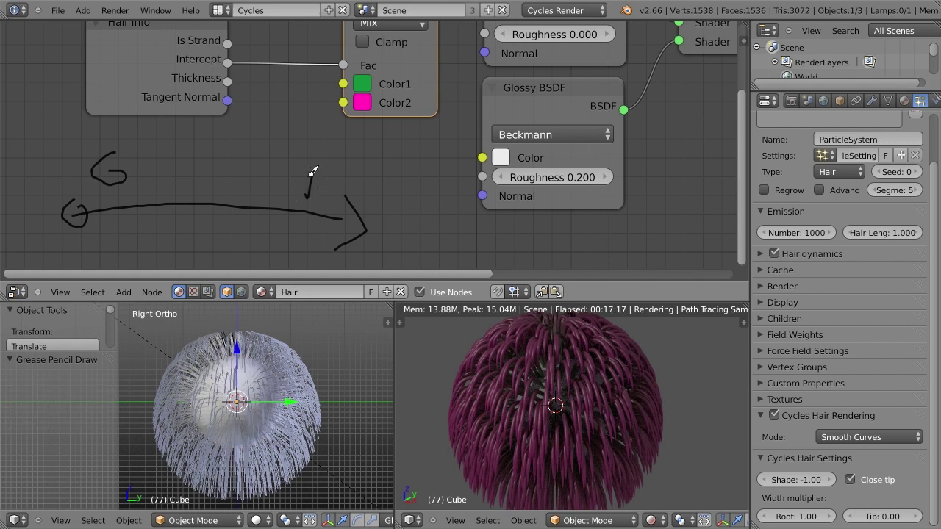
{"action": "mouse_move", "coordinate": [306, 195]}
{"action": "left_mouse_down"}
{"action": "mouse_move", "coordinate": [331, 154]}
{"action": "mouse_move", "coordinate": [317, 171]}
{"action": "left_mouse_up"}
{"action": "scroll", "coordinate": [294, 200], "scroll_direction": "down", "scroll_amount": 2}
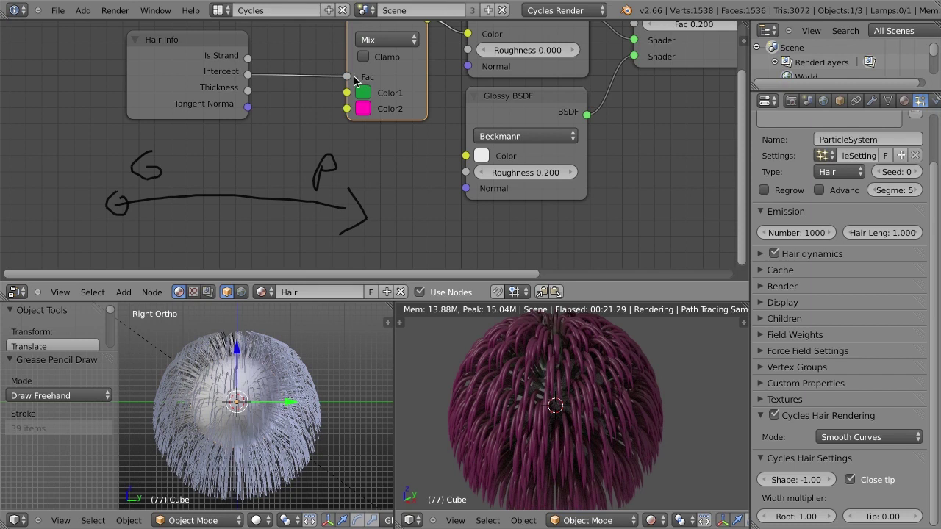
{"action": "mouse_move", "coordinate": [356, 80]}
{"action": "left_mouse_down"}
{"action": "mouse_move", "coordinate": [283, 83]}
{"action": "mouse_move", "coordinate": [359, 81]}
{"action": "left_mouse_up"}
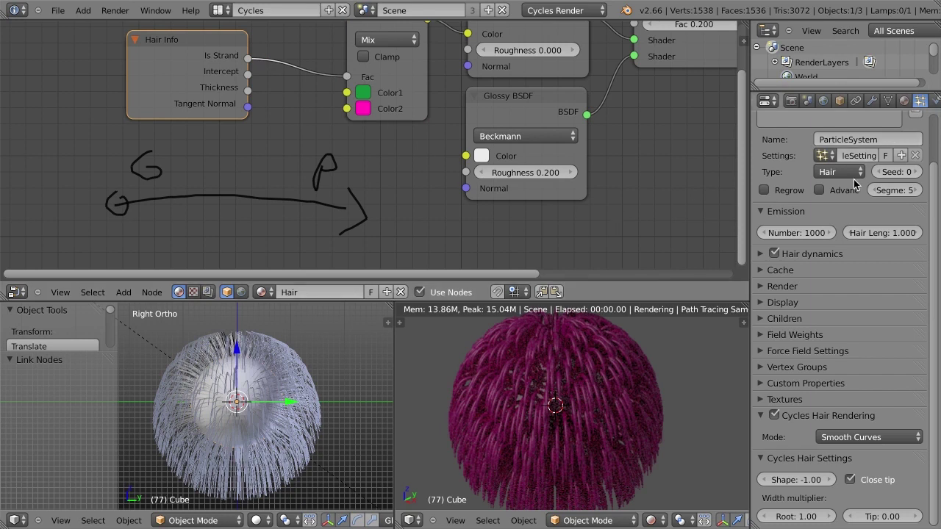
Step: Assign the Hair material to the Sphere slot and render the hair particles with material 1
{"action": "left_click", "coordinate": [783, 287]}
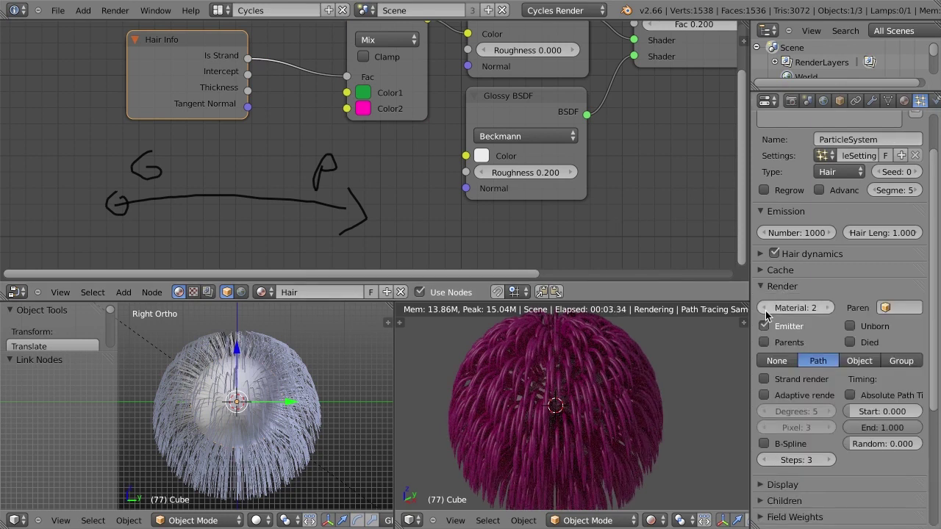
{"action": "left_click", "coordinate": [904, 101]}
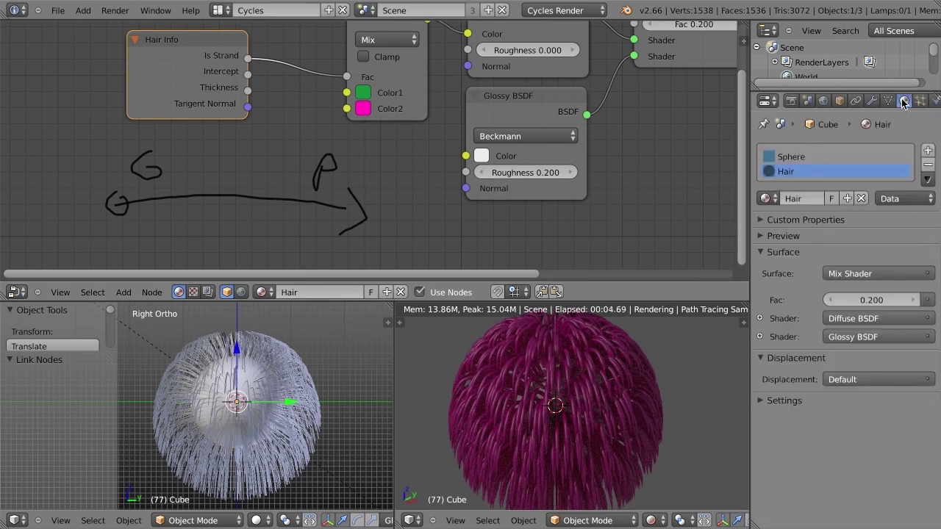
{"action": "left_click", "coordinate": [801, 154]}
{"action": "left_click", "coordinate": [767, 198]}
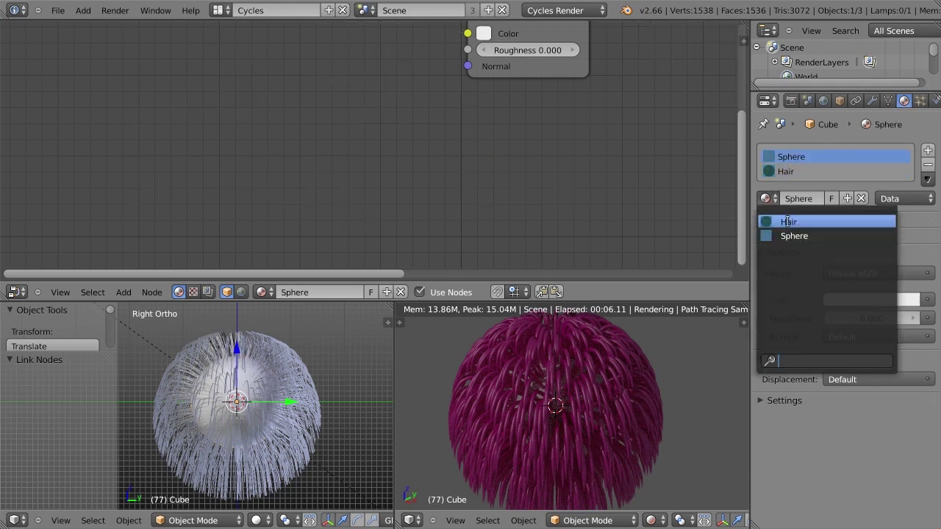
{"action": "left_click", "coordinate": [787, 221]}
{"action": "left_click", "coordinate": [920, 101]}
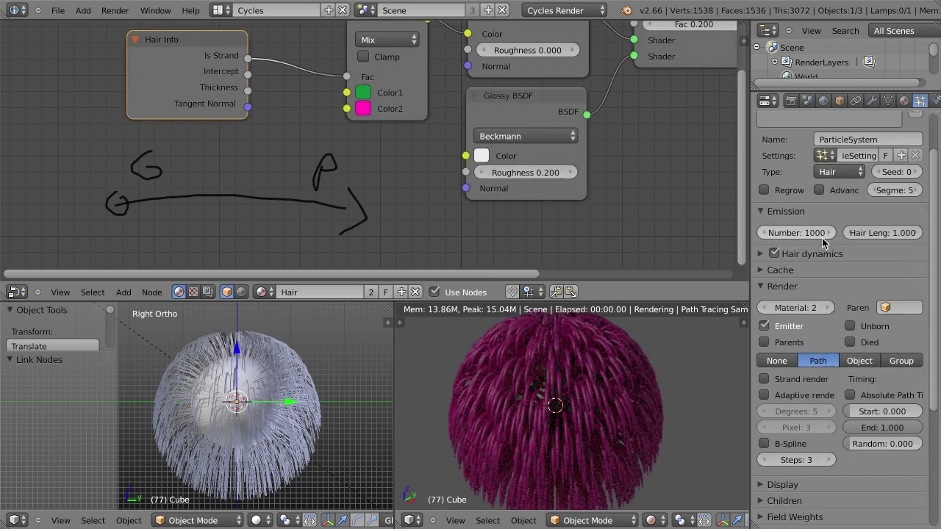
{"action": "left_click", "coordinate": [764, 308]}
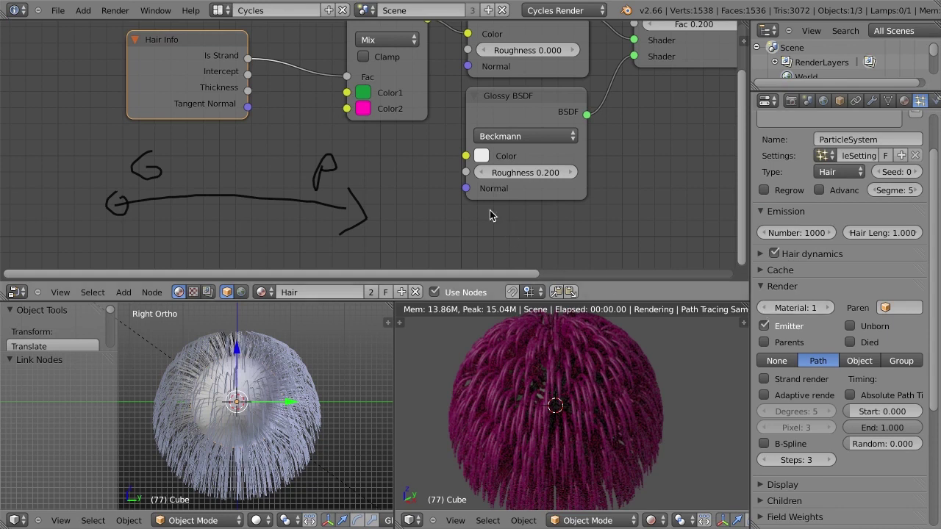
Step: Restart Cycles rendered shading in the right viewport and reconnect Intercept to the Mix factor
{"action": "key", "text": "shift+z"}
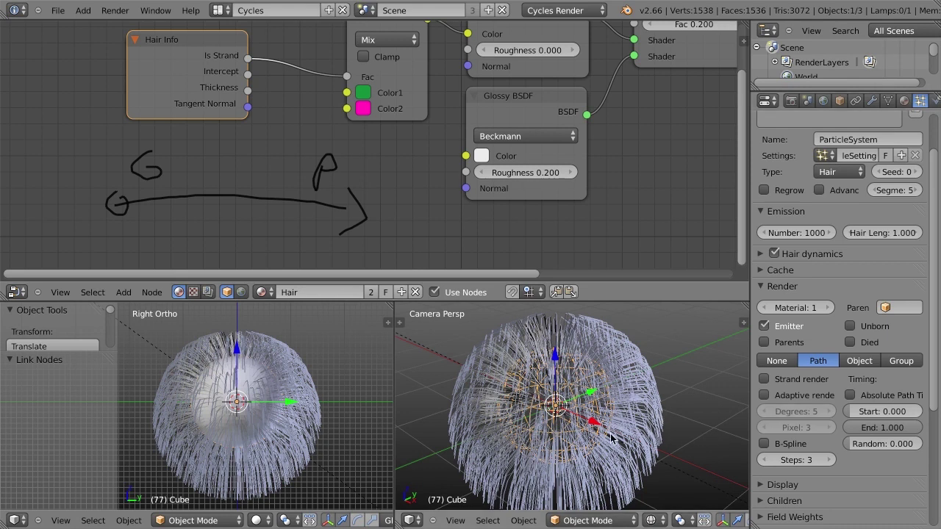
{"action": "key", "text": "z"}
{"action": "left_click", "coordinate": [652, 521]}
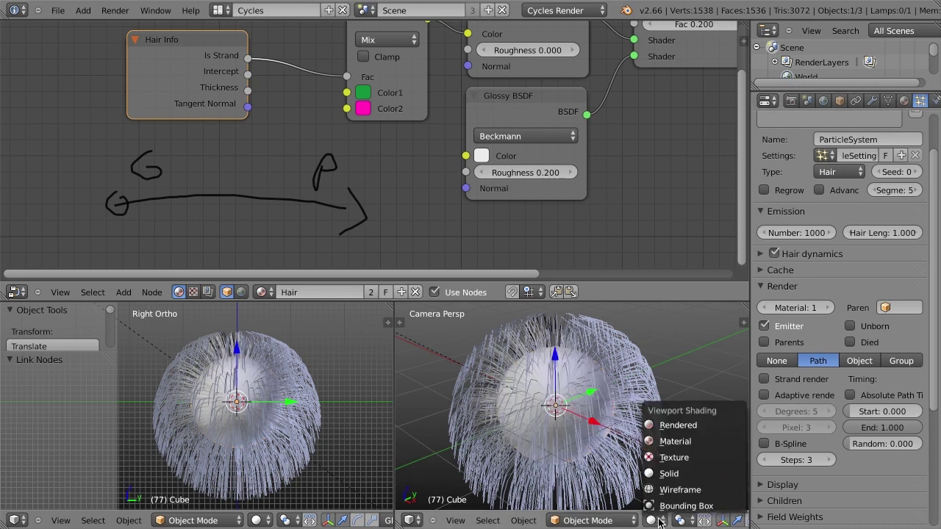
{"action": "left_click", "coordinate": [675, 426]}
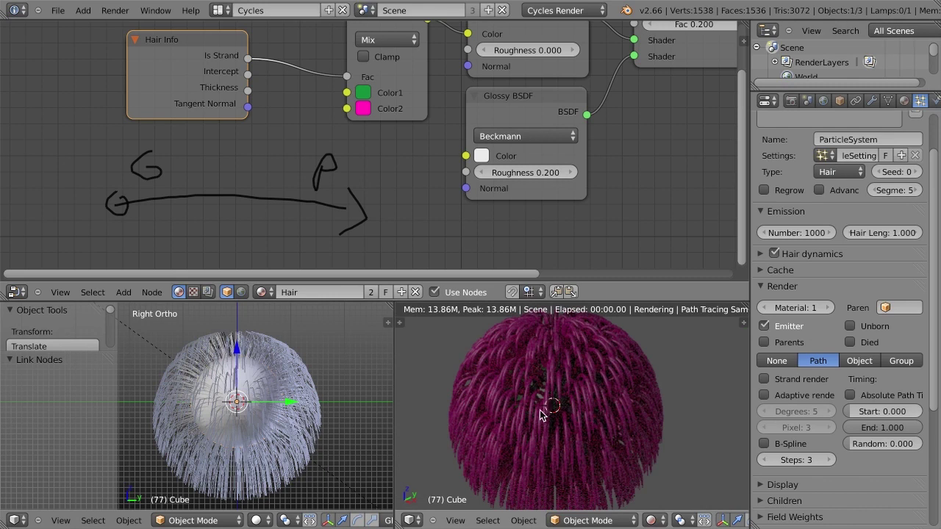
{"action": "scroll", "coordinate": [540, 415], "scroll_direction": "up", "scroll_amount": 5}
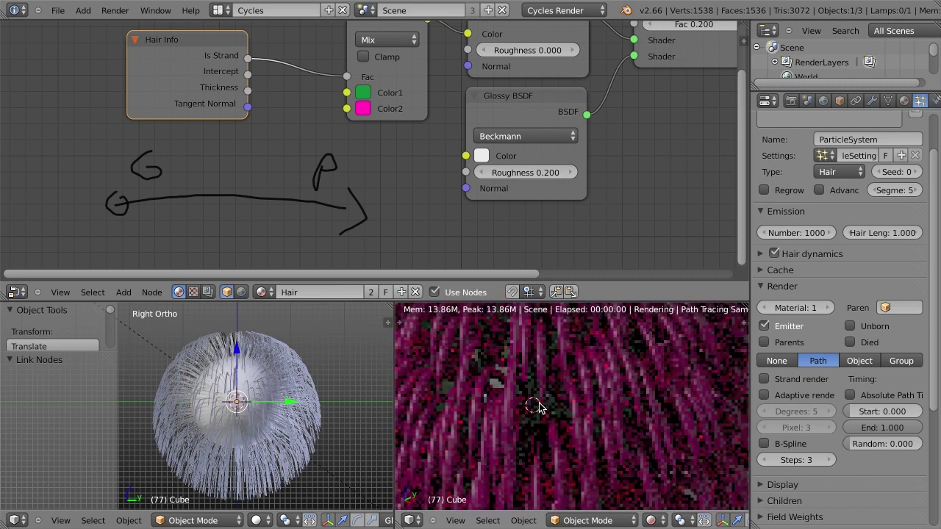
{"action": "scroll", "coordinate": [582, 399], "scroll_direction": "down", "scroll_amount": 6}
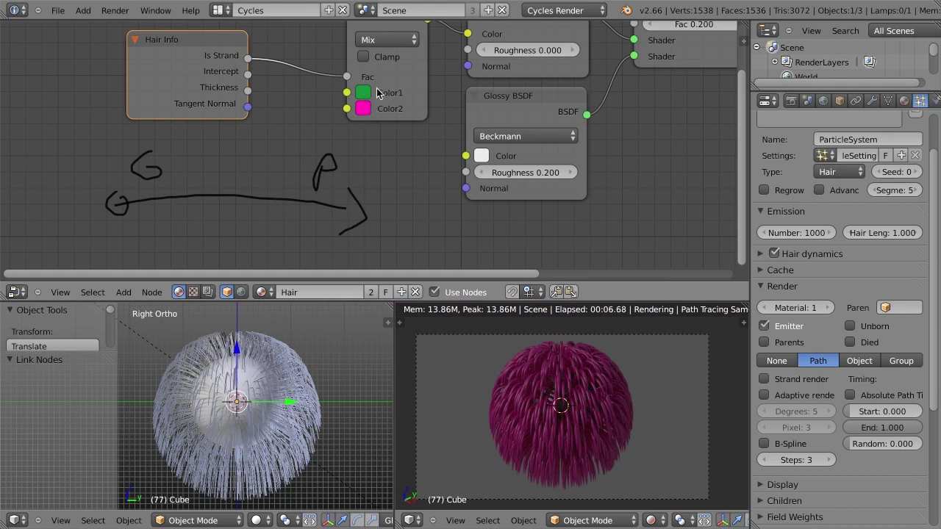
{"action": "left_click_drag", "start_coordinate": [249, 76], "coordinate": [346, 86]}
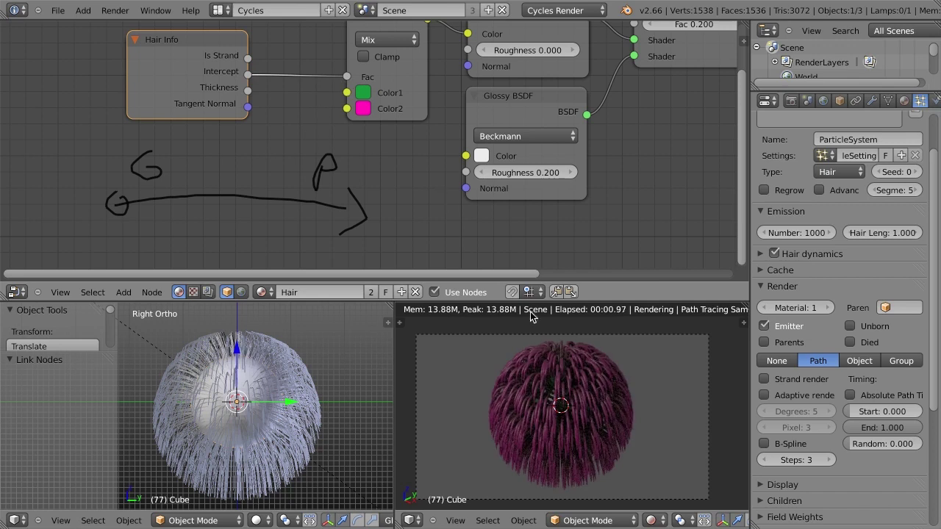
{"action": "scroll", "coordinate": [551, 404], "scroll_direction": "up", "scroll_amount": 4}
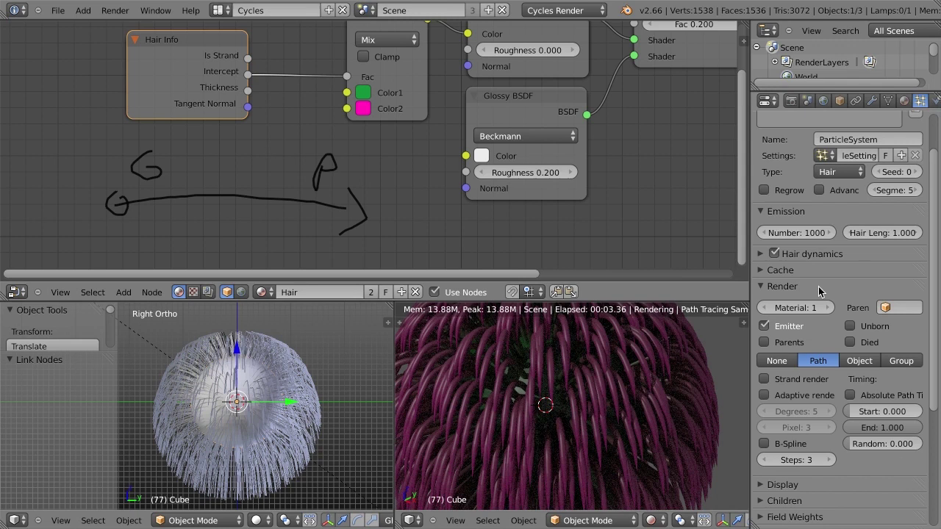
Step: Turn off child hairs and set the hair emission count to 200
{"action": "scroll", "coordinate": [806, 367], "scroll_direction": "down", "scroll_amount": 4}
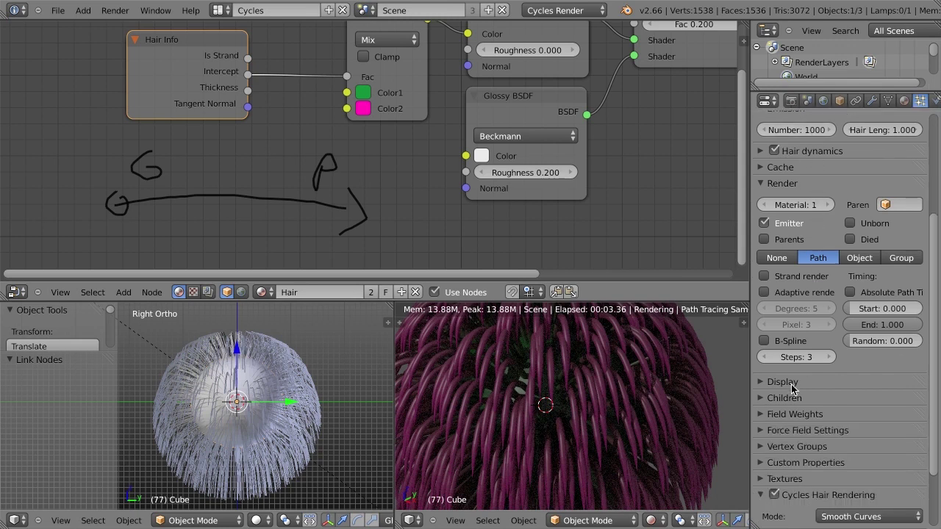
{"action": "left_click", "coordinate": [790, 398]}
{"action": "left_click", "coordinate": [779, 420]}
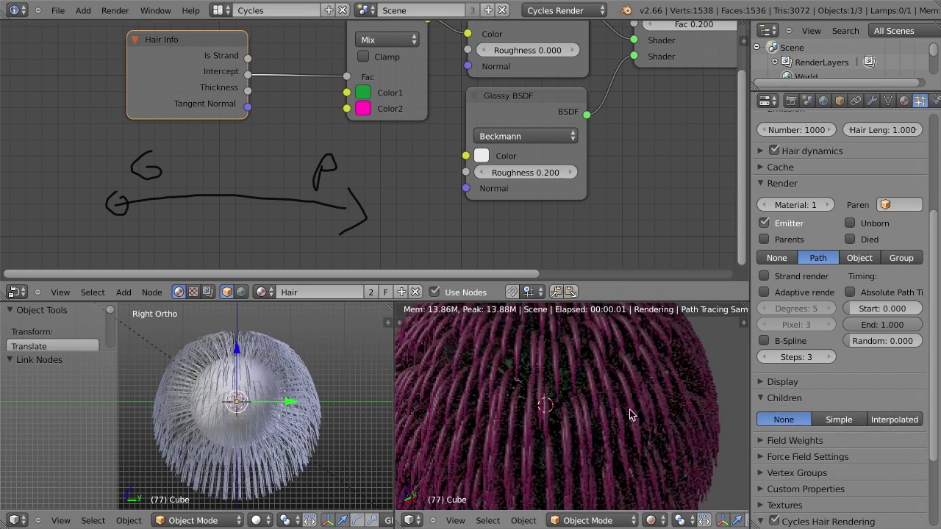
{"action": "scroll", "coordinate": [794, 243], "scroll_direction": "up", "scroll_amount": 3}
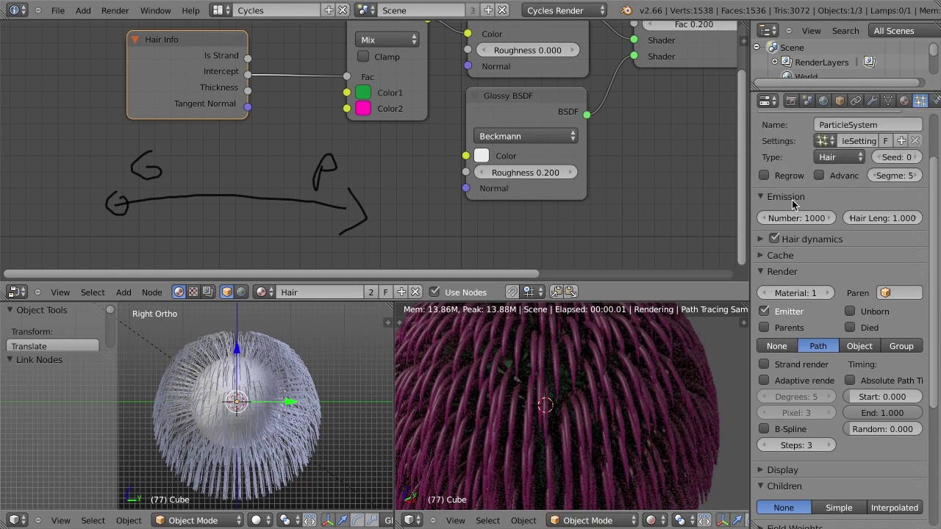
{"action": "left_click", "coordinate": [785, 219]}
{"action": "type", "text": "2"}
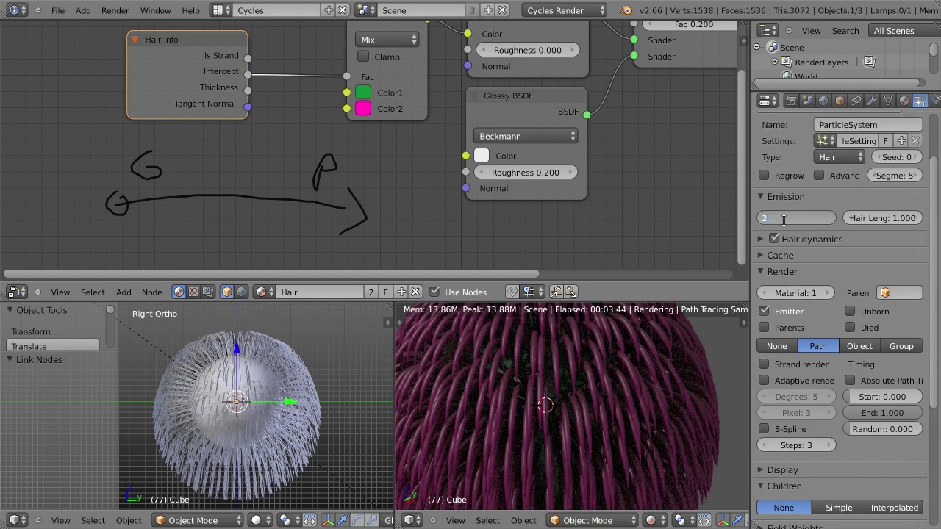
{"action": "type", "text": "00"}
{"action": "key", "text": "Return"}
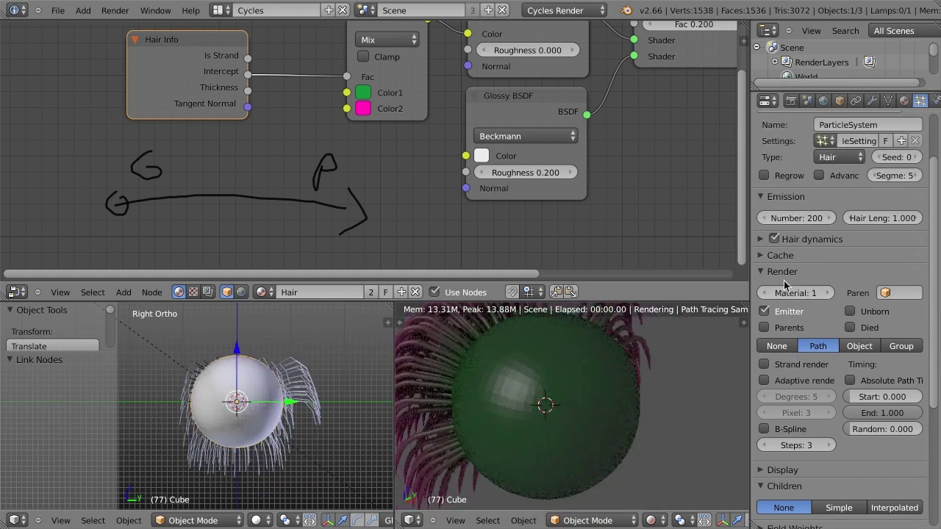
Step: Orbit the rendered view and move the Hair Info node further left
{"action": "middle_click_drag", "start_coordinate": [630, 422], "coordinate": [547, 421]}
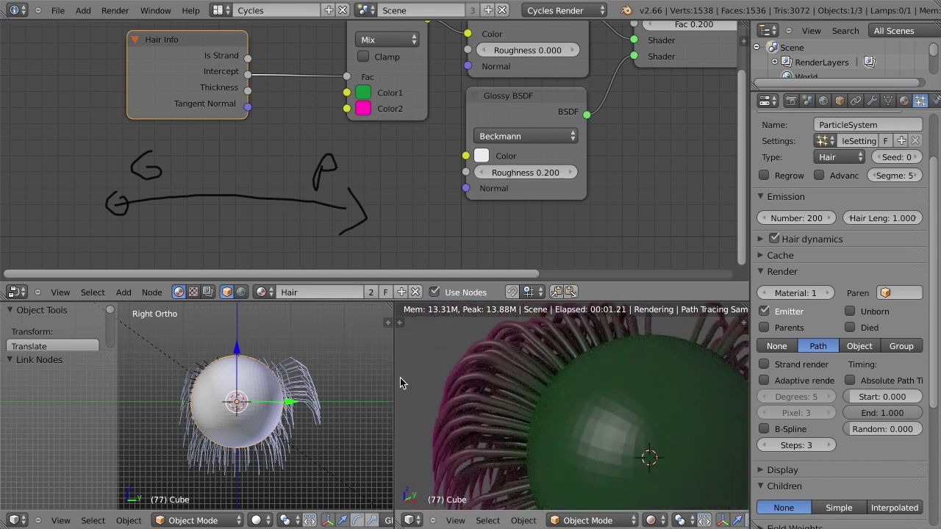
{"action": "left_click", "coordinate": [210, 100]}
{"action": "left_click_drag", "start_coordinate": [211, 95], "coordinate": [92, 98]}
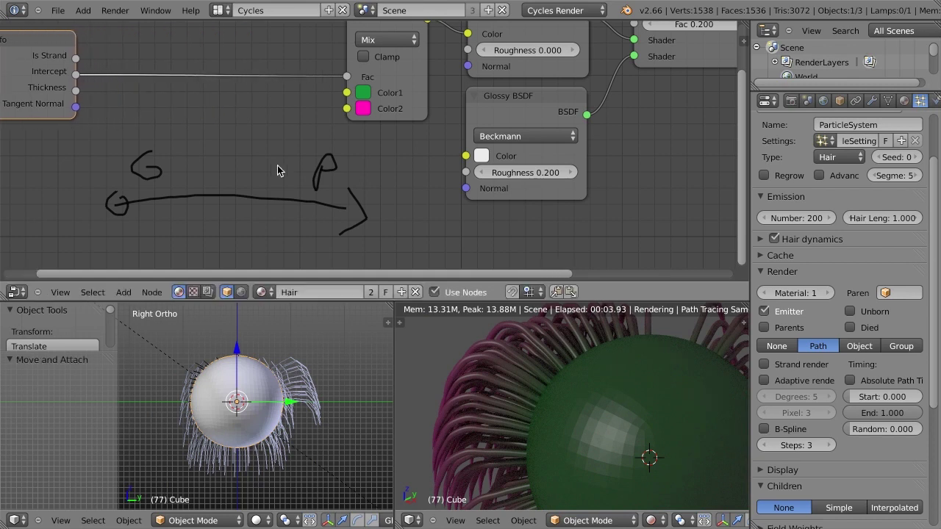
{"action": "scroll", "coordinate": [317, 172], "scroll_direction": "down", "scroll_amount": 2}
Step: Add a ColorRamp onto the Hair Info–Mix link and slide its white stop leftward
{"action": "key", "text": "shift+a"}
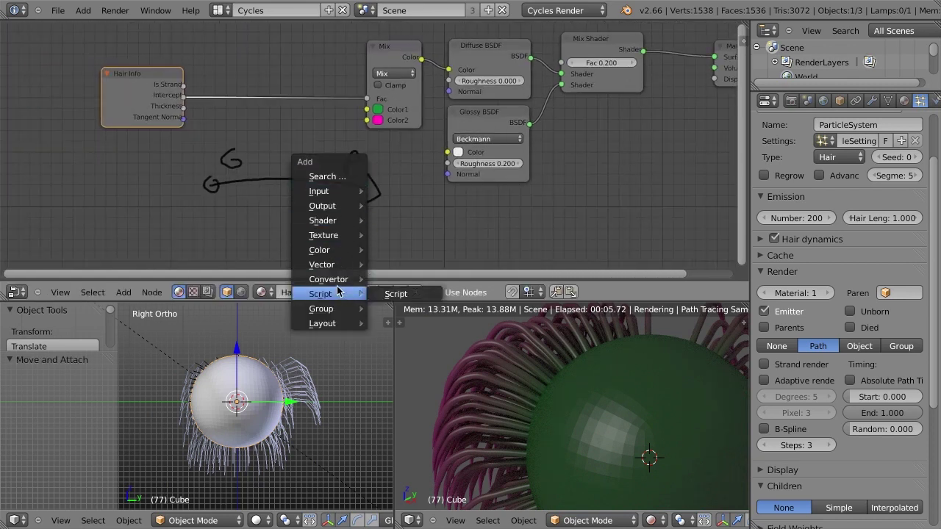
{"action": "mouse_move", "coordinate": [343, 280]}
{"action": "left_click", "coordinate": [420, 281]}
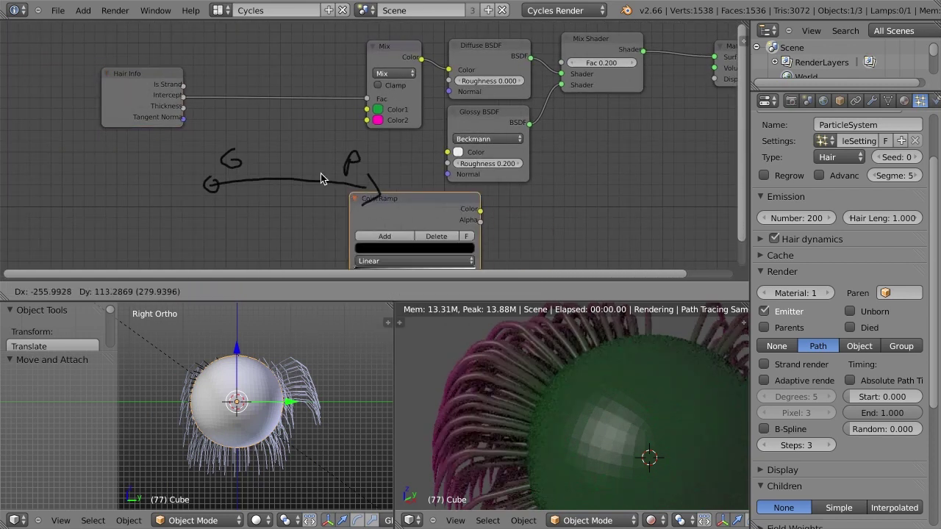
{"action": "left_click", "coordinate": [224, 48]}
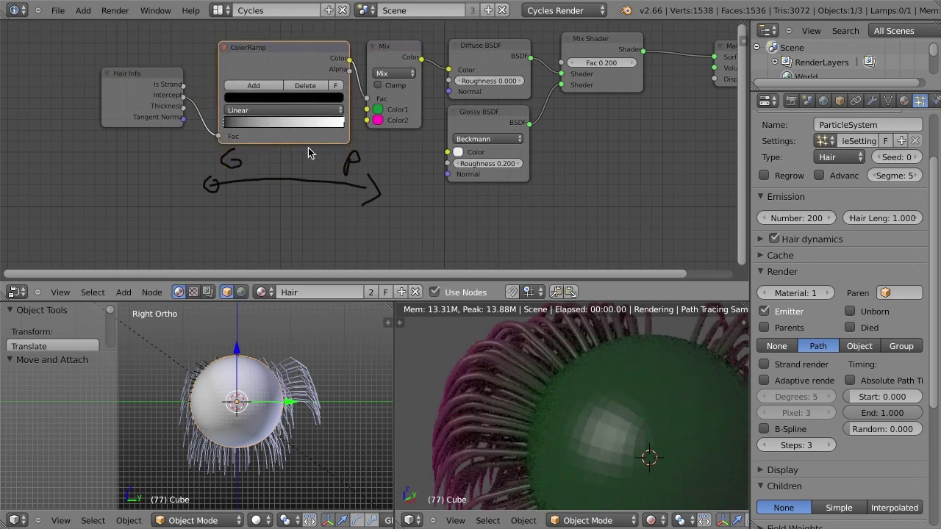
{"action": "left_click_drag", "start_coordinate": [226, 125], "coordinate": [303, 122]}
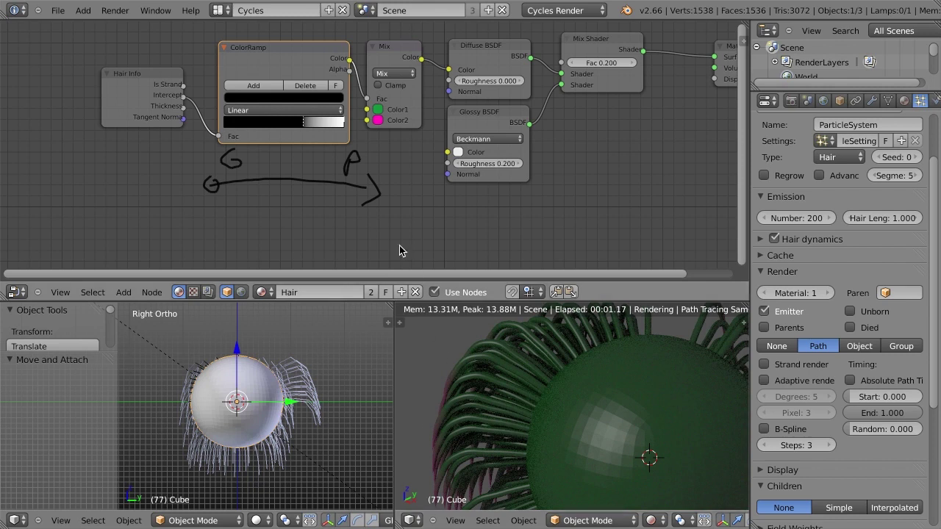
{"action": "left_click_drag", "start_coordinate": [306, 121], "coordinate": [224, 122]}
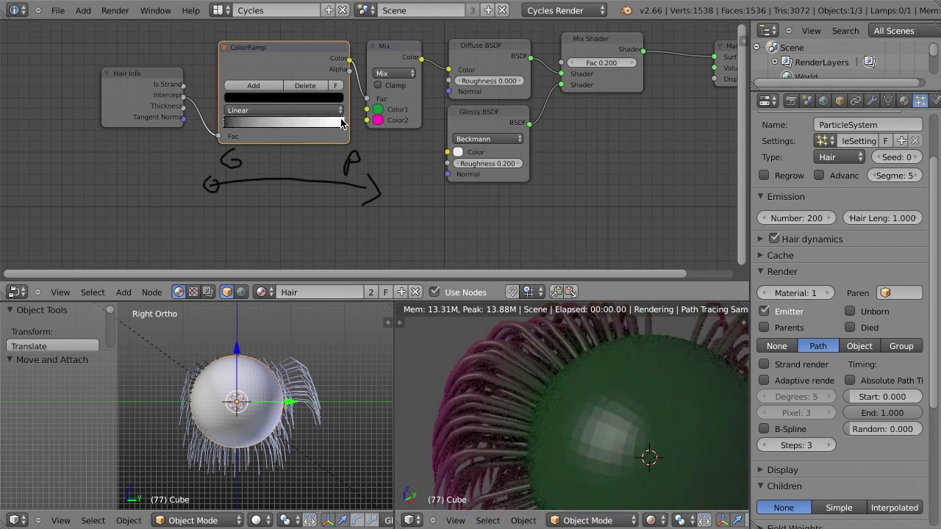
{"action": "left_click_drag", "start_coordinate": [344, 123], "coordinate": [382, 128]}
{"action": "left_click", "coordinate": [304, 46]}
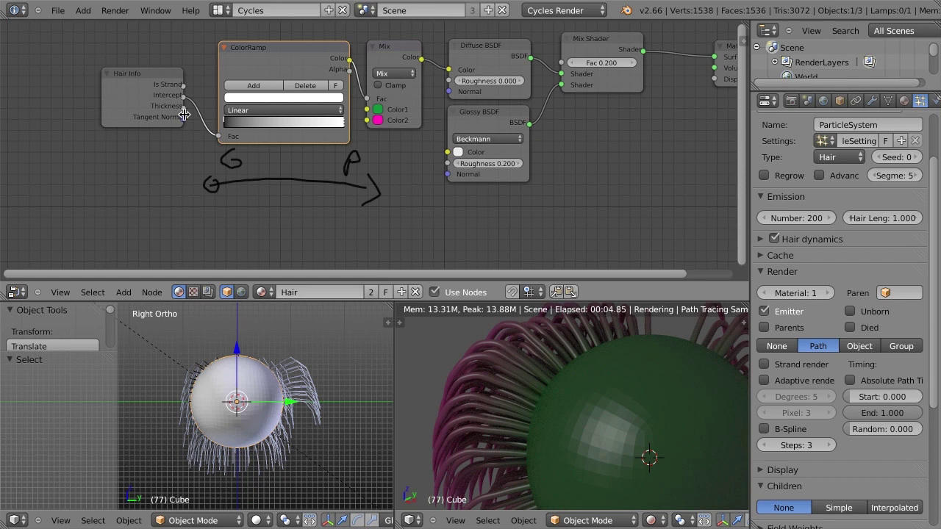
{"action": "scroll", "coordinate": [183, 114], "scroll_direction": "up", "scroll_amount": 2}
Step: Feed Hair Info Thickness into the ColorRamp Fac and slide the white stop fully left
{"action": "left_click_drag", "start_coordinate": [135, 96], "coordinate": [179, 134]}
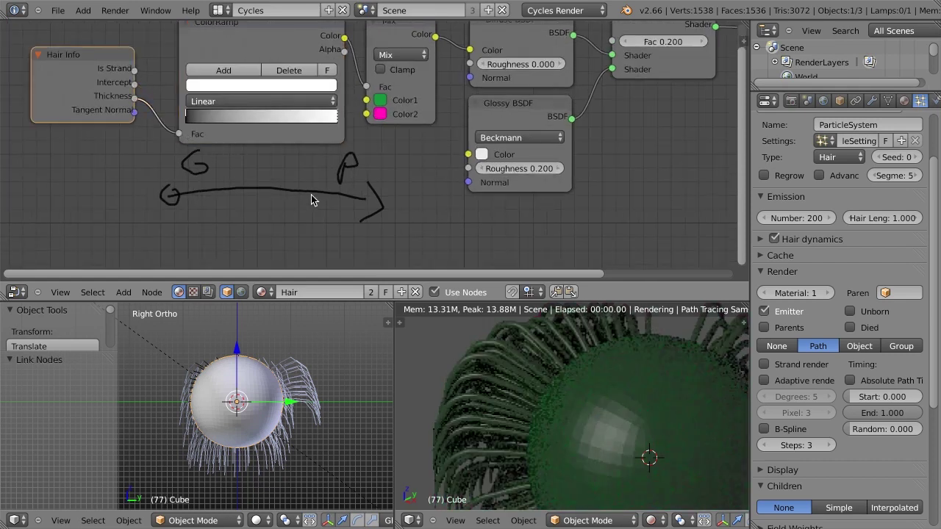
{"action": "mouse_move", "coordinate": [311, 195]}
{"action": "middle_mouse_down"}
{"action": "mouse_move", "coordinate": [324, 137]}
{"action": "mouse_move", "coordinate": [278, 203]}
{"action": "middle_mouse_up"}
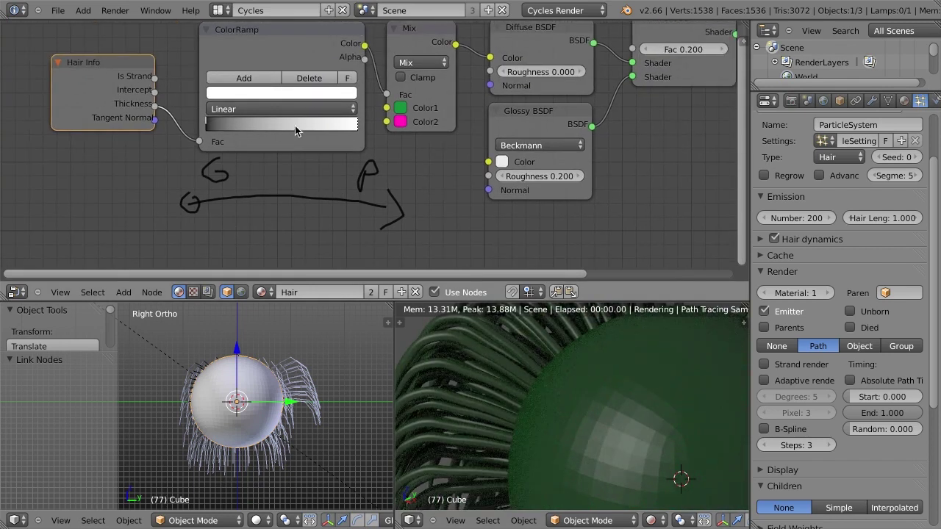
{"action": "left_click", "coordinate": [218, 126]}
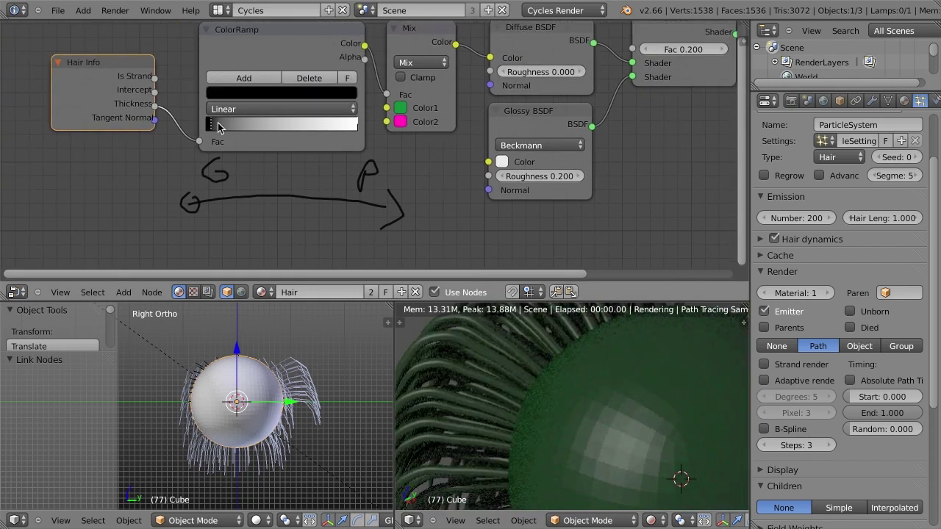
{"action": "left_click_drag", "start_coordinate": [217, 127], "coordinate": [324, 127]}
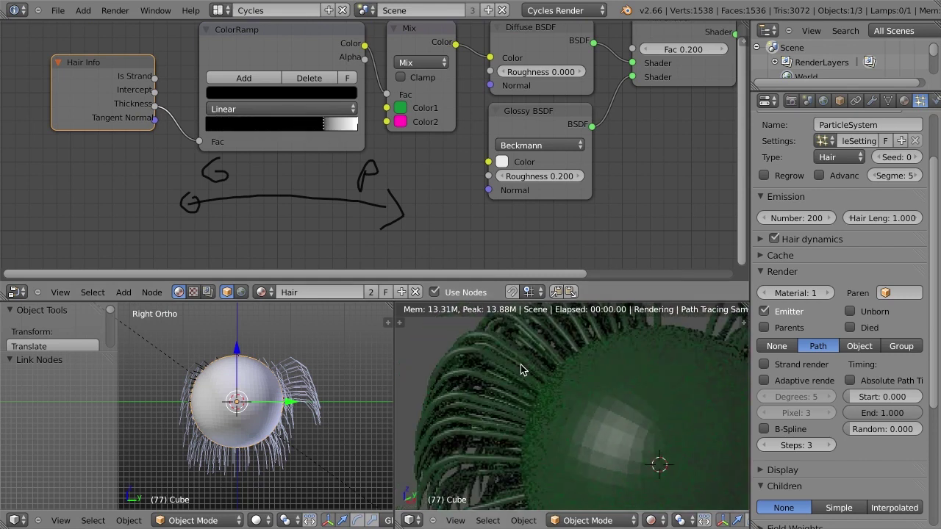
{"action": "key", "text": "ctrl+z"}
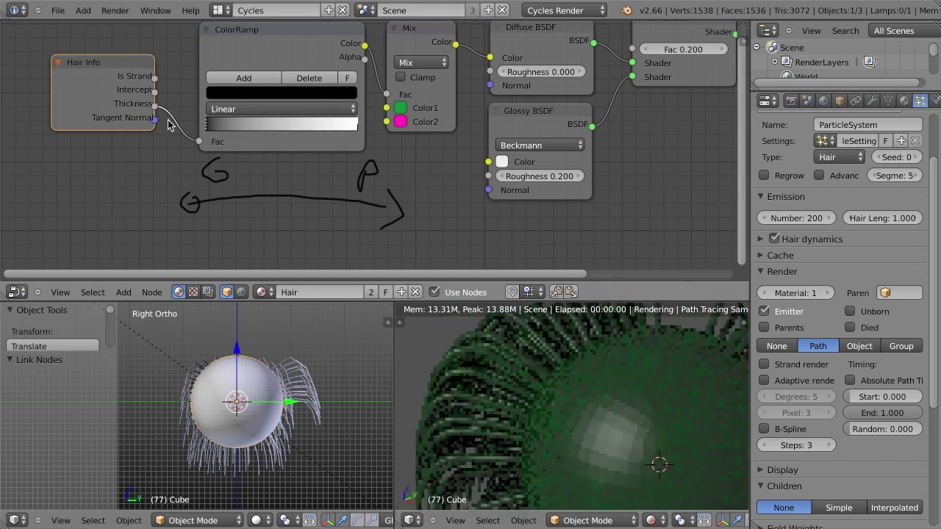
{"action": "left_click", "coordinate": [357, 124]}
{"action": "left_click_drag", "start_coordinate": [357, 125], "coordinate": [413, 128]}
{"action": "scroll", "coordinate": [415, 162], "scroll_direction": "down", "scroll_amount": 2}
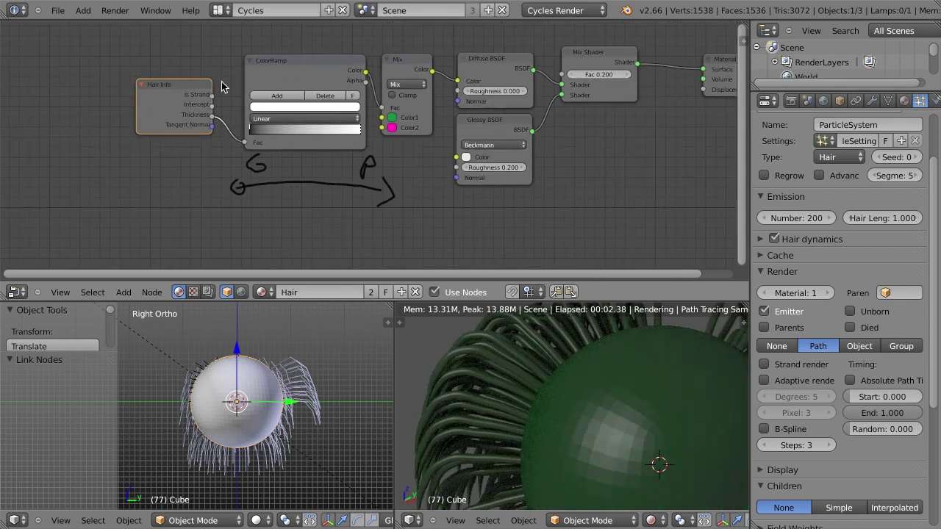
Step: Delete the ColorRamp with Ctrl+X and wire Intercept directly into the Mix factor
{"action": "left_click", "coordinate": [186, 128]}
{"action": "scroll", "coordinate": [276, 109], "scroll_direction": "up", "scroll_amount": 1}
{"action": "left_click", "coordinate": [284, 56]}
{"action": "key", "text": "ctrl+x"}
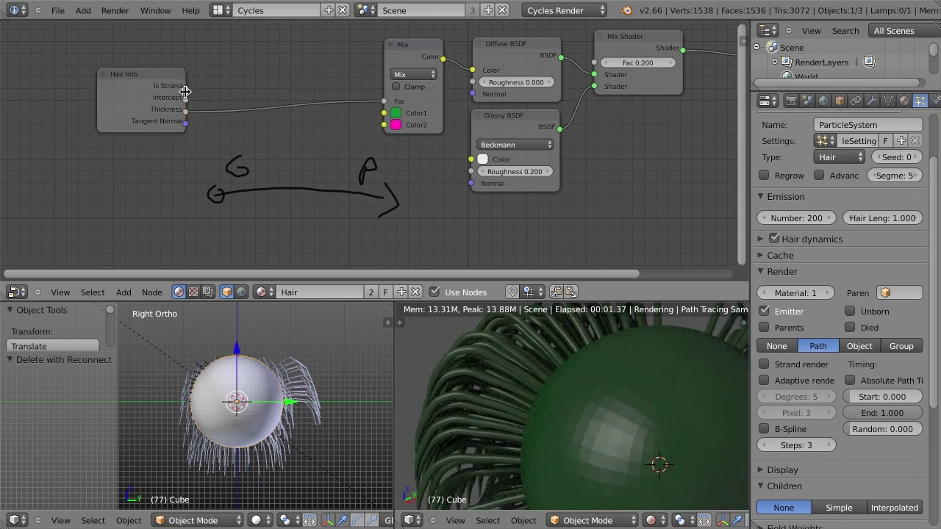
{"action": "left_click_drag", "start_coordinate": [186, 98], "coordinate": [384, 102]}
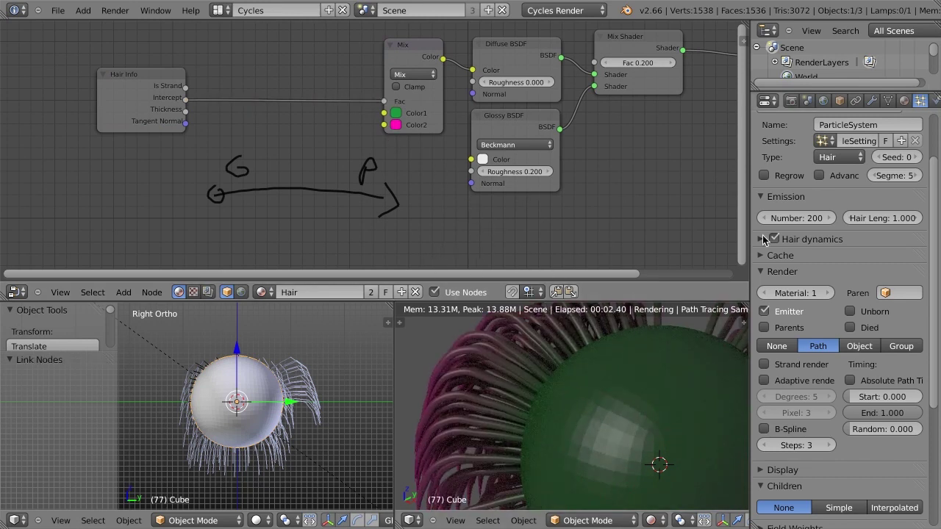
{"action": "scroll", "coordinate": [801, 221], "scroll_direction": "up", "scroll_amount": 1}
Step: Set the hair emission count to 100, then back to 1000
{"action": "left_click", "coordinate": [801, 231]}
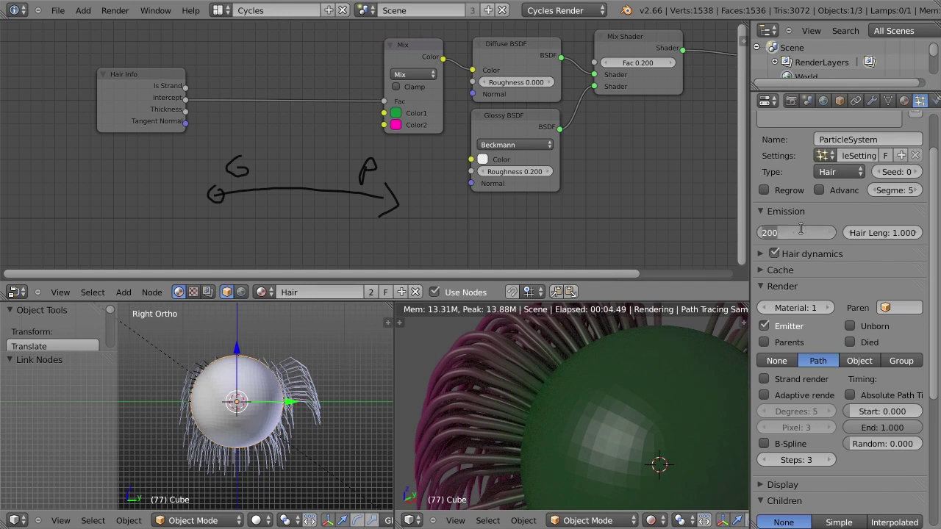
{"action": "type", "text": "100"}
{"action": "key", "text": "Return"}
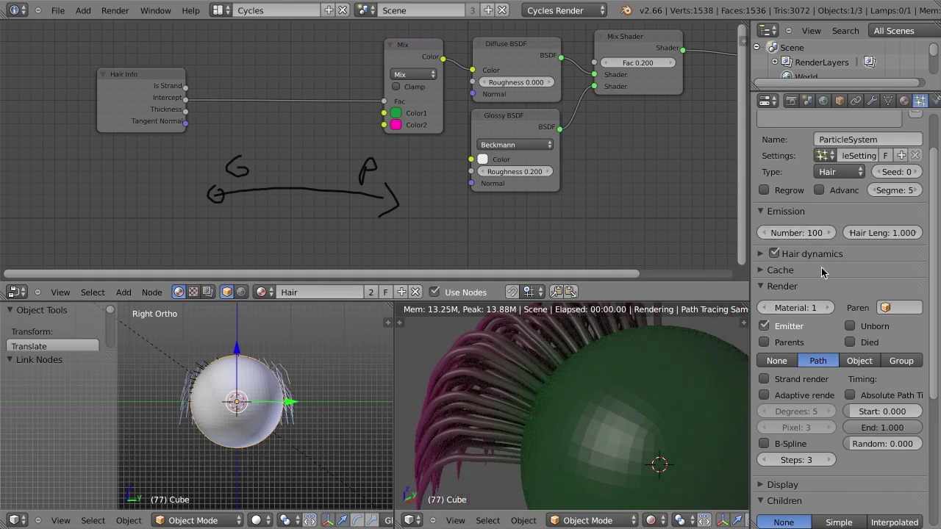
{"action": "left_click", "coordinate": [789, 232]}
{"action": "type", "text": "1"}
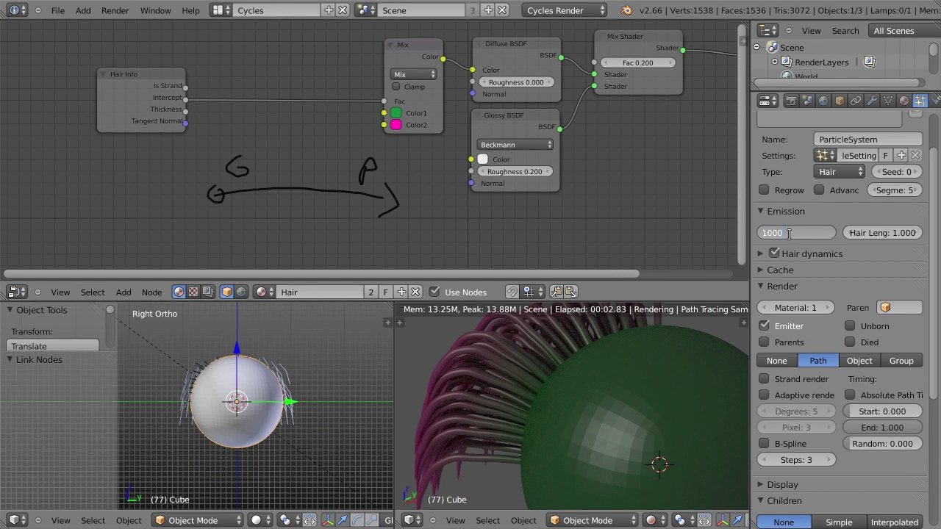
{"action": "type", "text": "000"}
{"action": "key", "text": "Return"}
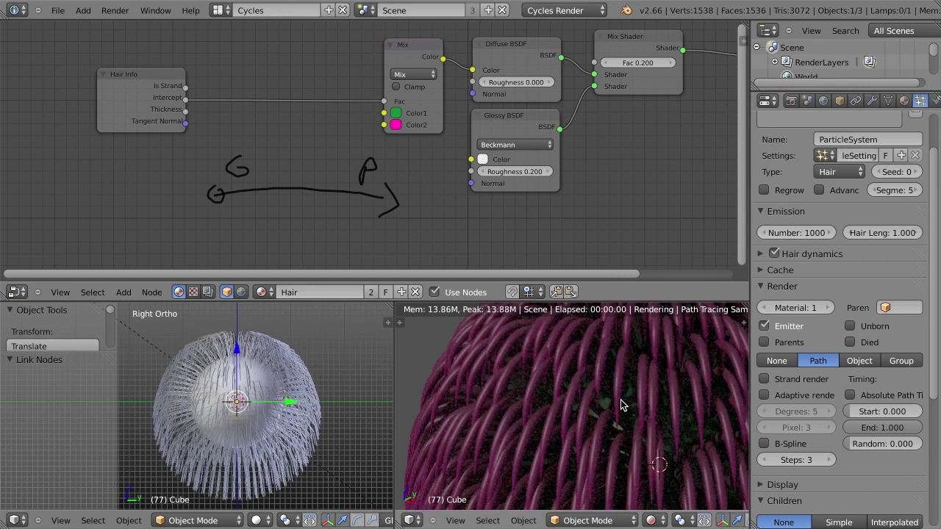
{"action": "scroll", "coordinate": [621, 404], "scroll_direction": "down", "scroll_amount": 1}
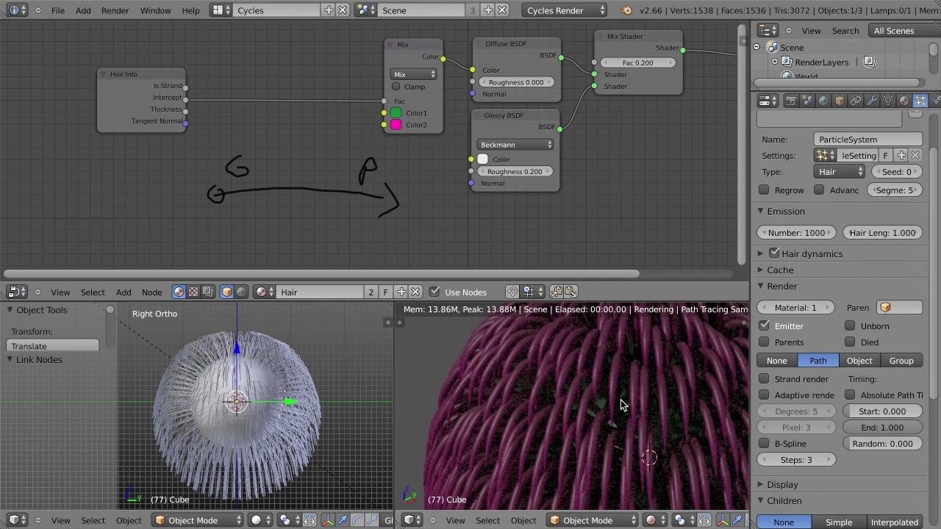
{"action": "scroll", "coordinate": [618, 397], "scroll_direction": "down", "scroll_amount": 1}
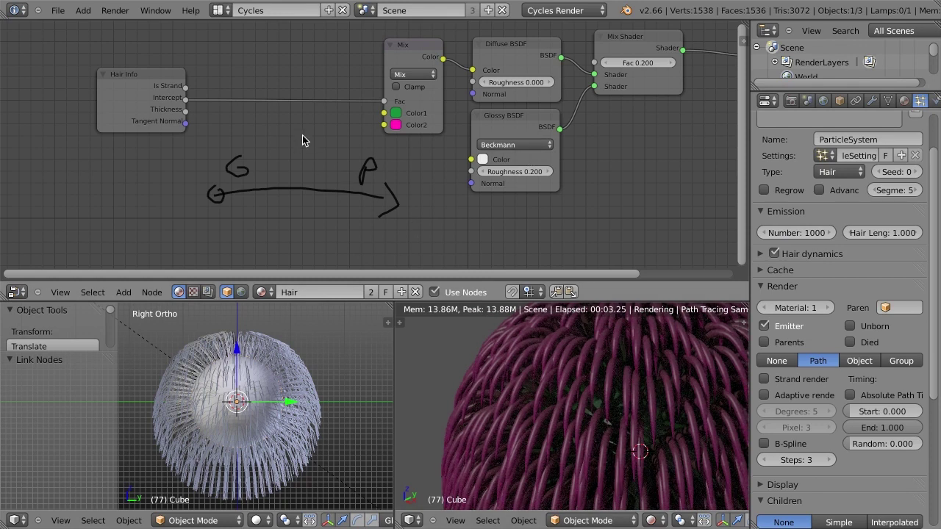
Step: Insert a ColorRamp between Intercept and the Mix factor, narrowing its gradient toward the tips
{"action": "key", "text": "shift+a"}
{"action": "mouse_move", "coordinate": [298, 132]}
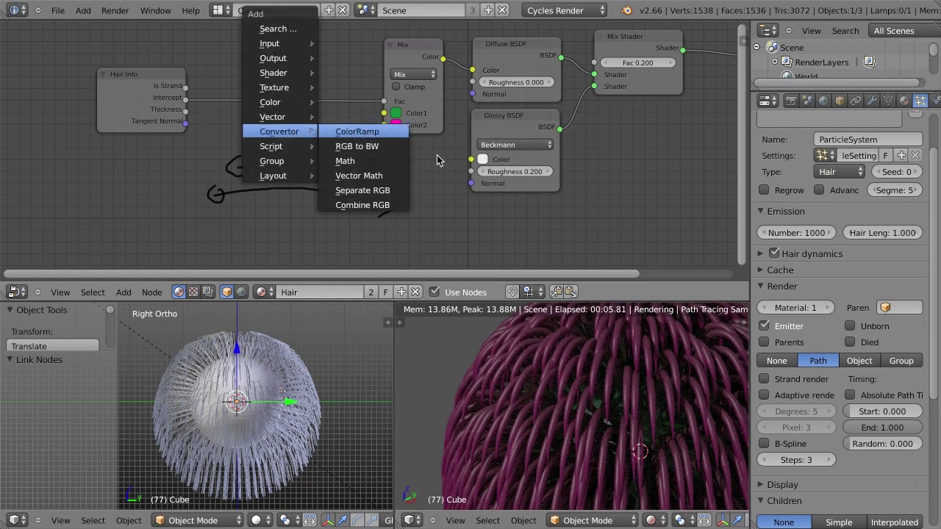
{"action": "left_click", "coordinate": [357, 132]}
{"action": "left_click", "coordinate": [230, 133]}
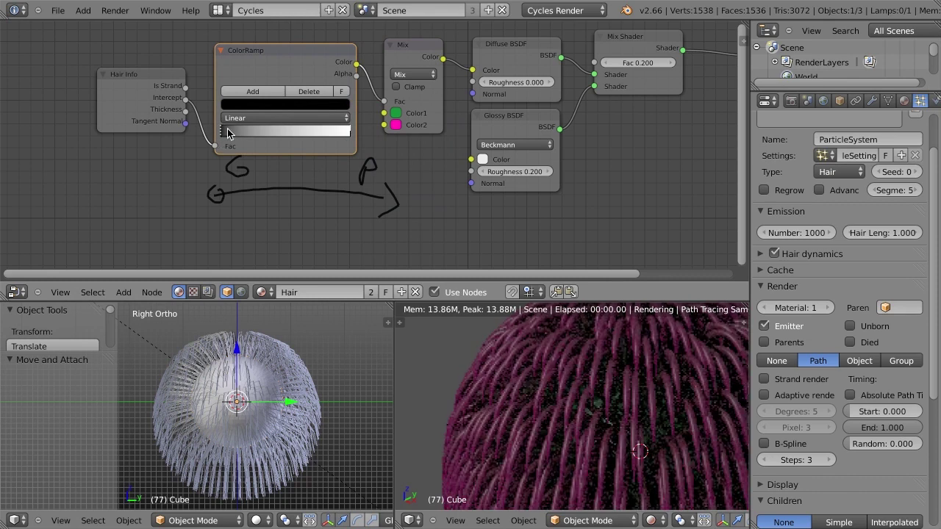
{"action": "mouse_move", "coordinate": [228, 133]}
{"action": "left_mouse_down"}
{"action": "mouse_move", "coordinate": [345, 133]}
{"action": "mouse_move", "coordinate": [236, 141]}
{"action": "left_mouse_up"}
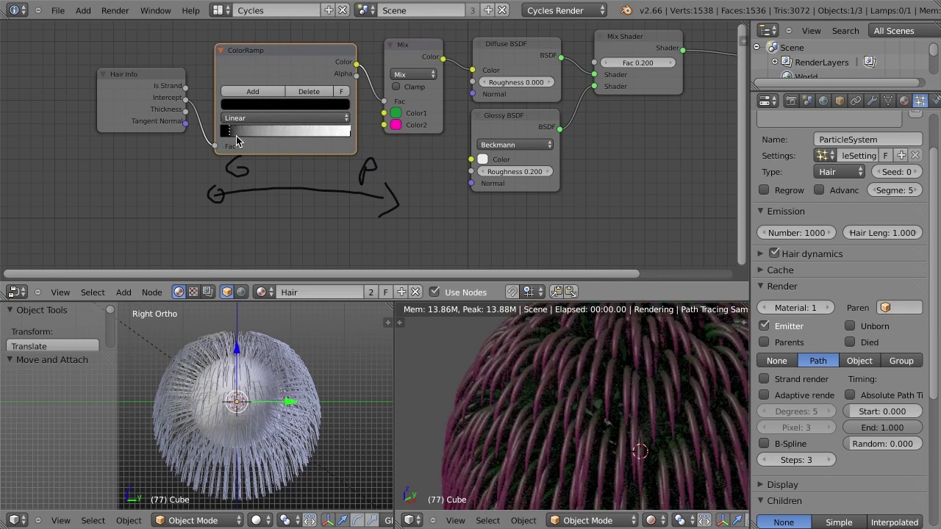
{"action": "left_click_drag", "start_coordinate": [351, 135], "coordinate": [328, 133]}
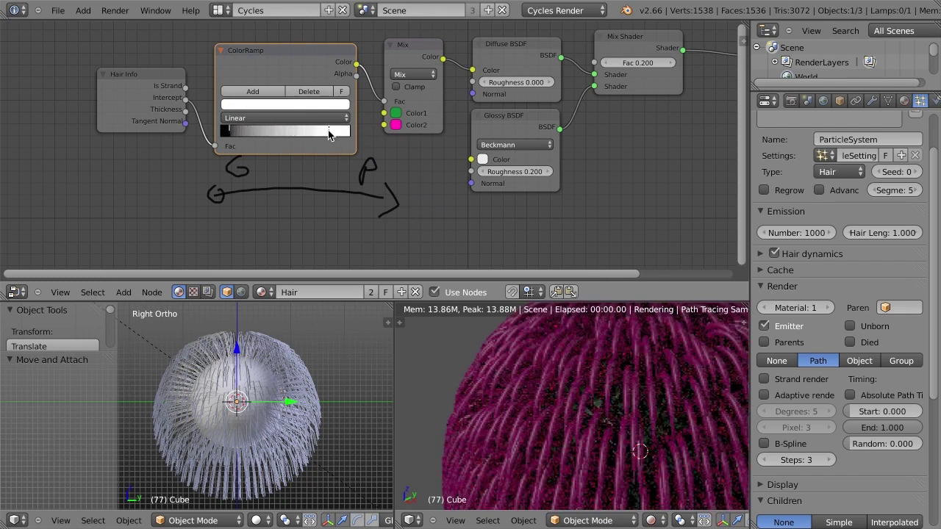
{"action": "left_click_drag", "start_coordinate": [229, 134], "coordinate": [312, 132]}
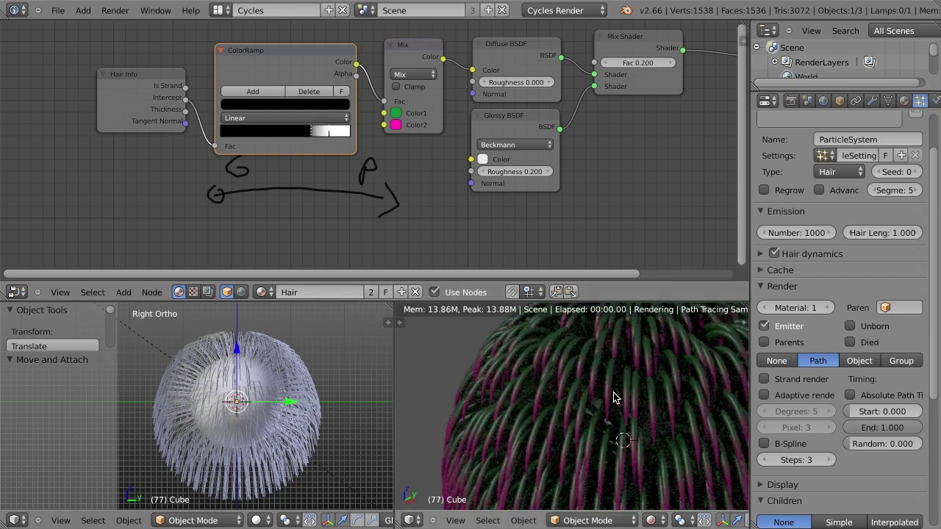
{"action": "scroll", "coordinate": [613, 397], "scroll_direction": "down", "scroll_amount": 1}
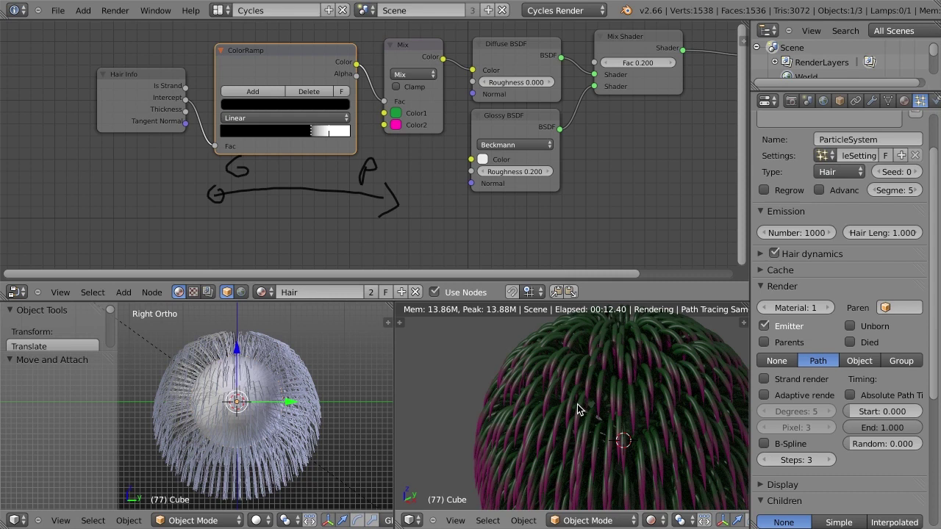
{"action": "scroll", "coordinate": [577, 405], "scroll_direction": "down", "scroll_amount": 3}
{"action": "middle_click_drag", "start_coordinate": [609, 404], "coordinate": [640, 404], "text": "shift"}
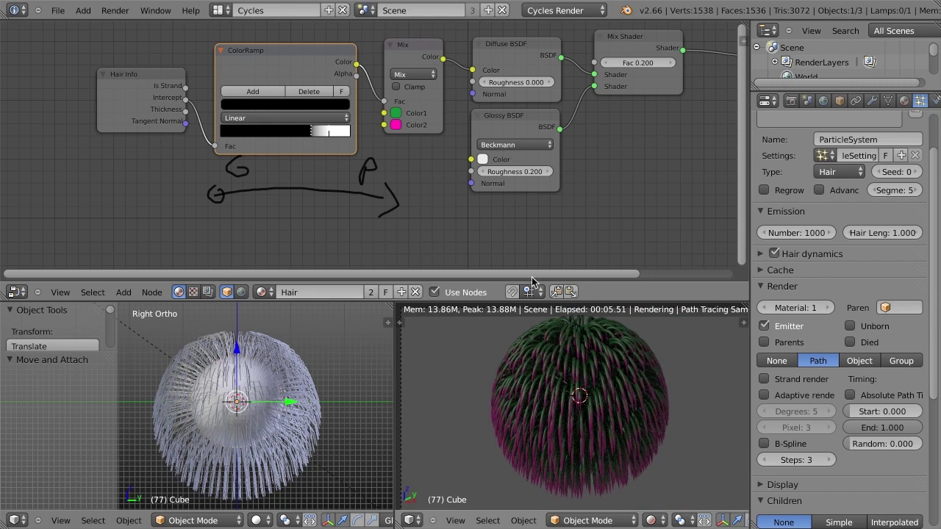
Step: Open the osl.blend example scene and fit all its shader nodes into view
{"action": "key", "text": "ctrl+o"}
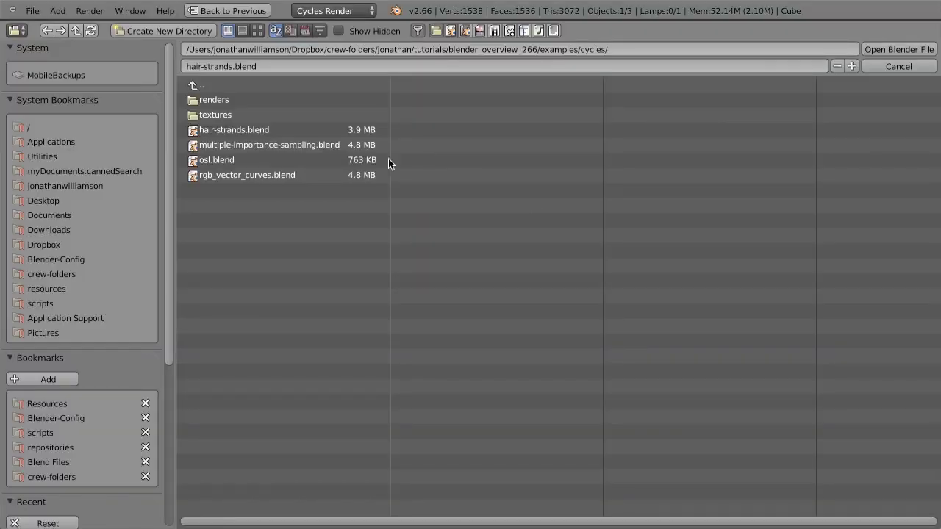
{"action": "double_click", "coordinate": [239, 159]}
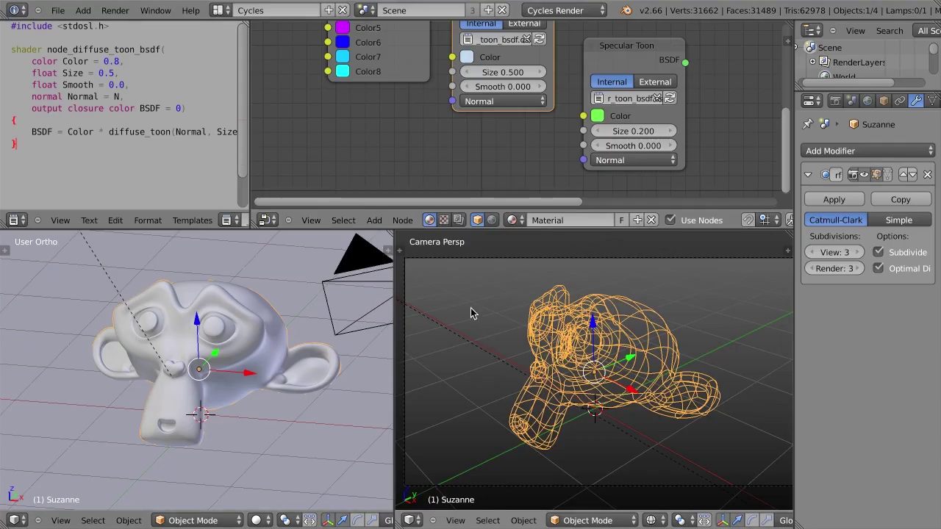
{"action": "scroll", "coordinate": [521, 142], "scroll_direction": "down", "scroll_amount": 2}
{"action": "scroll", "coordinate": [522, 145], "scroll_direction": "down", "scroll_amount": 1}
{"action": "key", "text": "Home"}
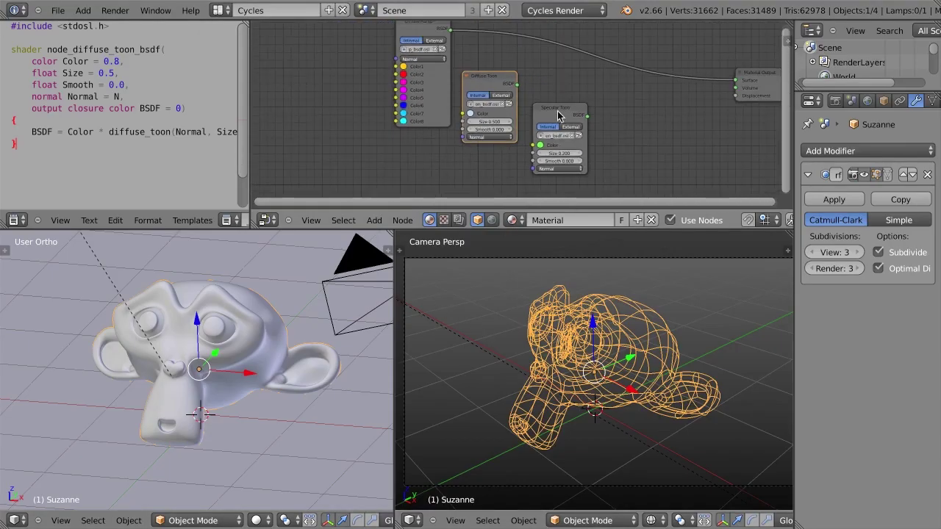
Step: Set the camera view to Rendered shading so Suzanne renders live in Cycles
{"action": "key", "text": "z"}
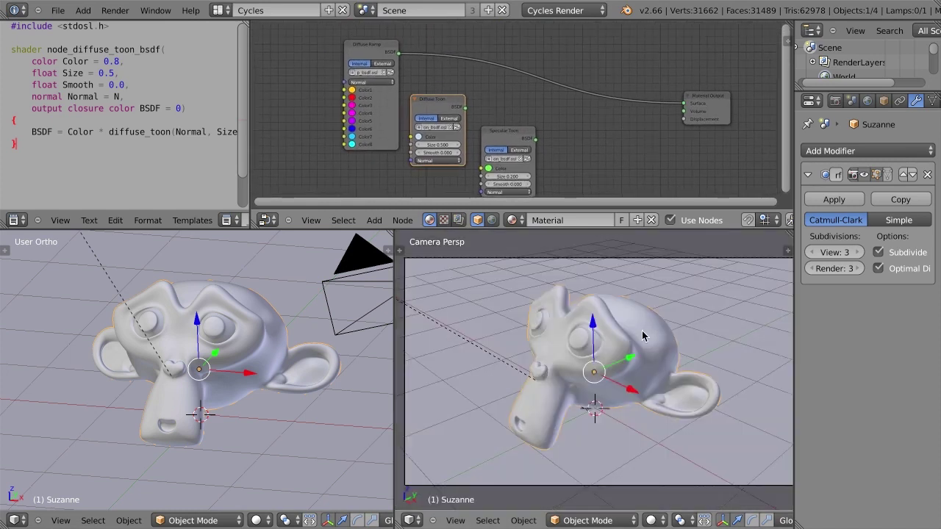
{"action": "left_click", "coordinate": [655, 521]}
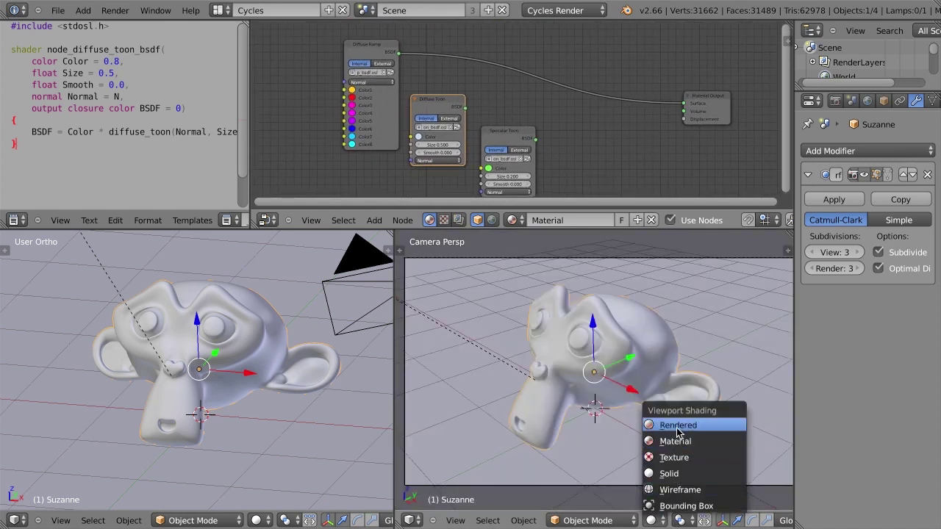
{"action": "left_click", "coordinate": [662, 427]}
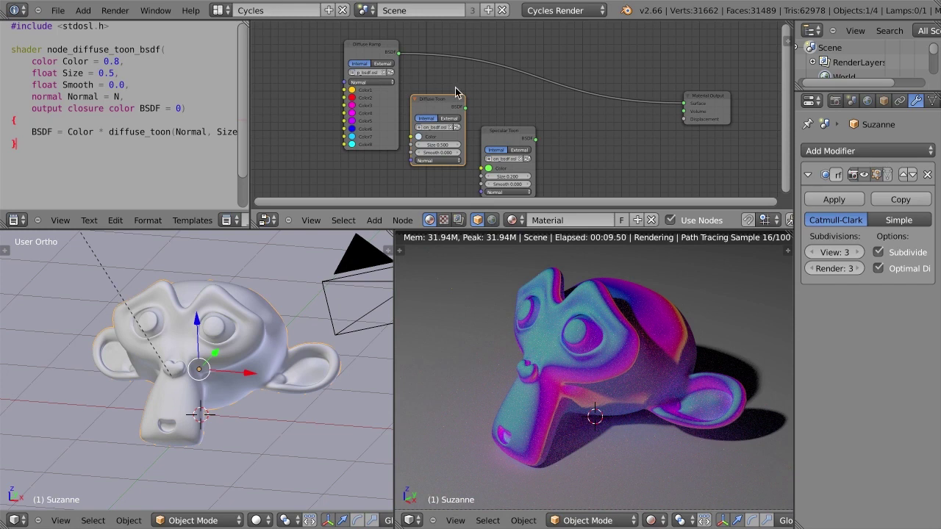
{"action": "scroll", "coordinate": [534, 104], "scroll_direction": "up", "scroll_amount": 2}
{"action": "scroll", "coordinate": [534, 105], "scroll_direction": "down", "scroll_amount": 1}
{"action": "middle_click_drag", "start_coordinate": [529, 100], "coordinate": [502, 85]}
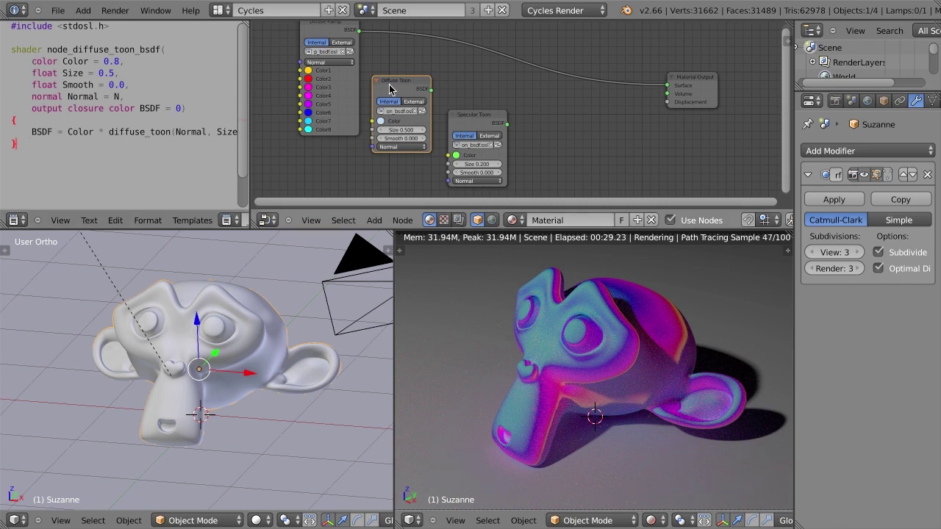
Step: Widen the text editor so the toon shader code has more room
{"action": "scroll", "coordinate": [407, 57], "scroll_direction": "up", "scroll_amount": 4}
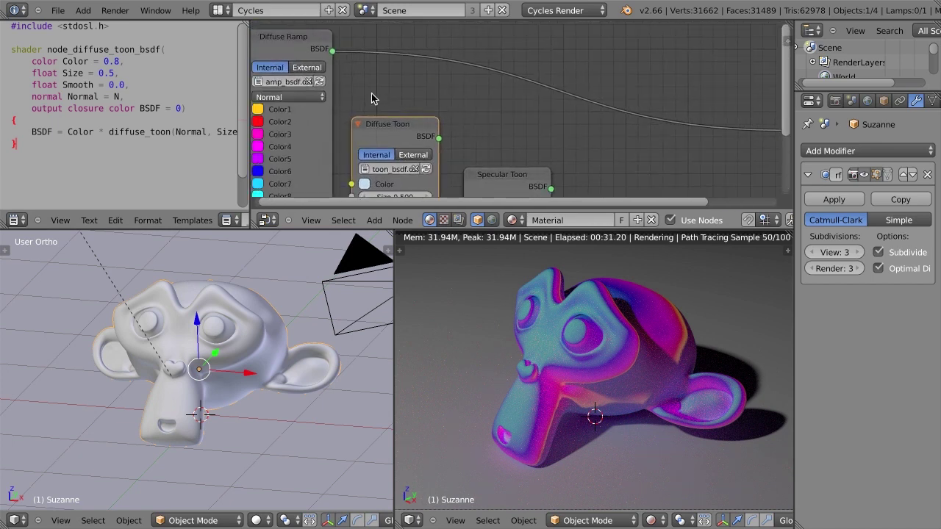
{"action": "left_click", "coordinate": [350, 34]}
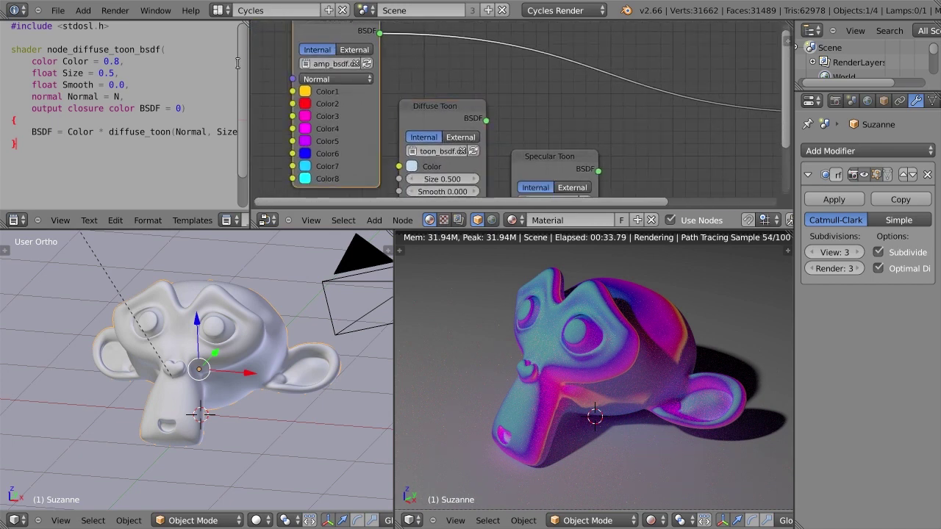
{"action": "left_click_drag", "start_coordinate": [45, 49], "coordinate": [134, 50]}
{"action": "left_click_drag", "start_coordinate": [250, 159], "coordinate": [354, 149]}
{"action": "scroll", "coordinate": [432, 148], "scroll_direction": "down", "scroll_amount": 2}
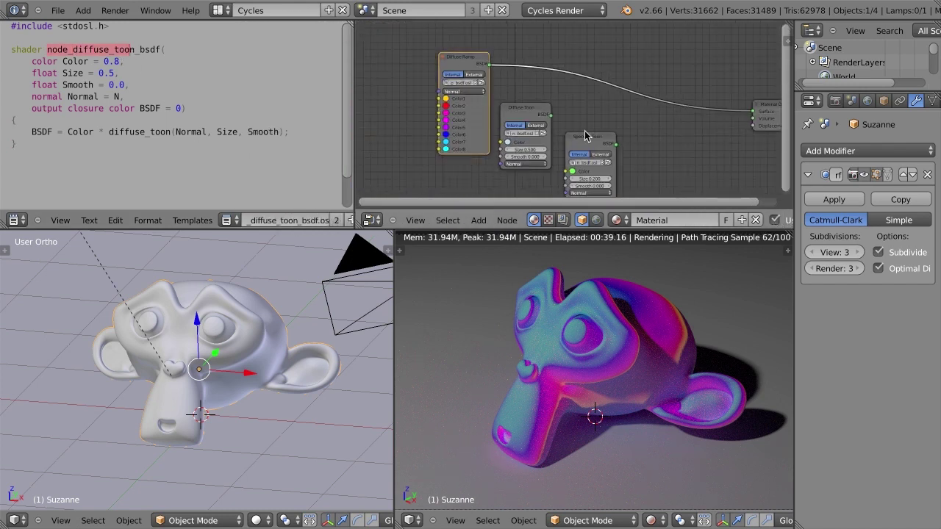
{"action": "scroll", "coordinate": [630, 120], "scroll_direction": "down", "scroll_amount": 1}
Step: Move the Material Output node horizontally closer to the other nodes
{"action": "left_click", "coordinate": [687, 103]}
{"action": "key", "text": "g"}
{"action": "key", "text": "x"}
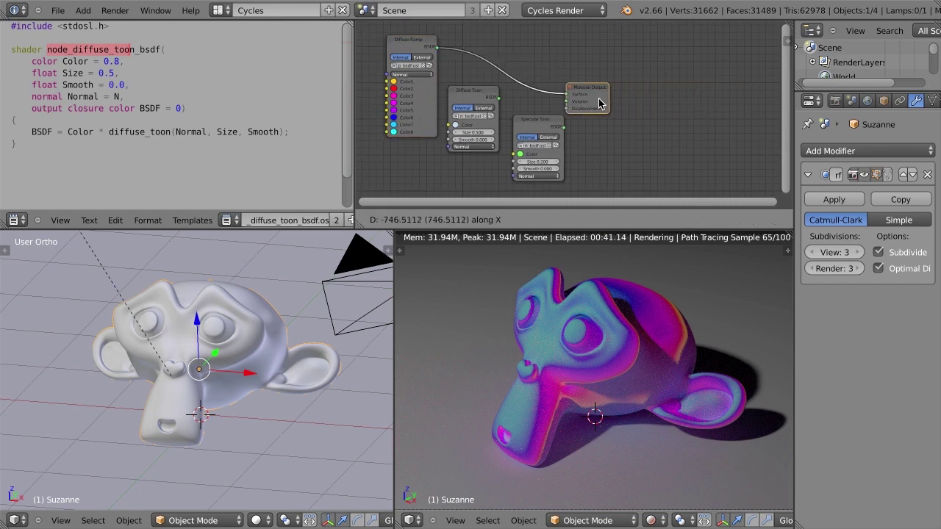
{"action": "left_click", "coordinate": [573, 100]}
{"action": "scroll", "coordinate": [572, 100], "scroll_direction": "up", "scroll_amount": 2}
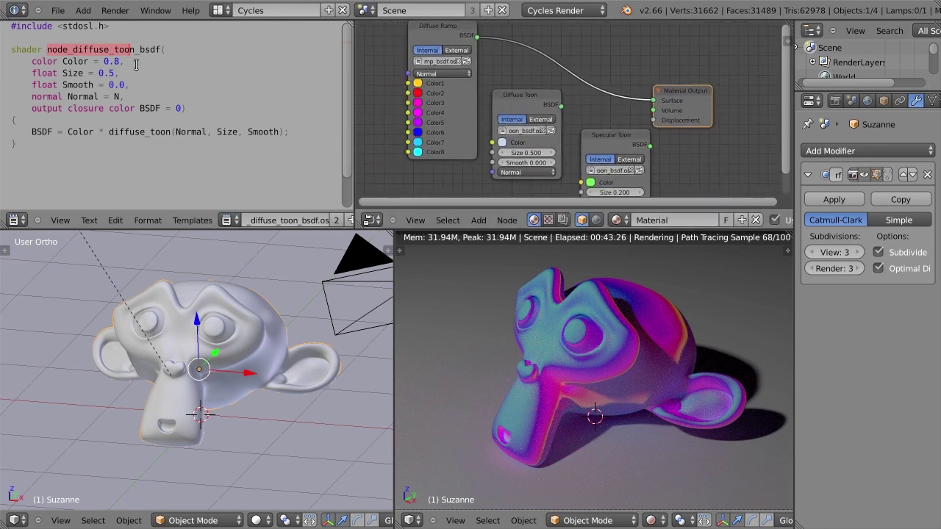
{"action": "double_click", "coordinate": [50, 49]}
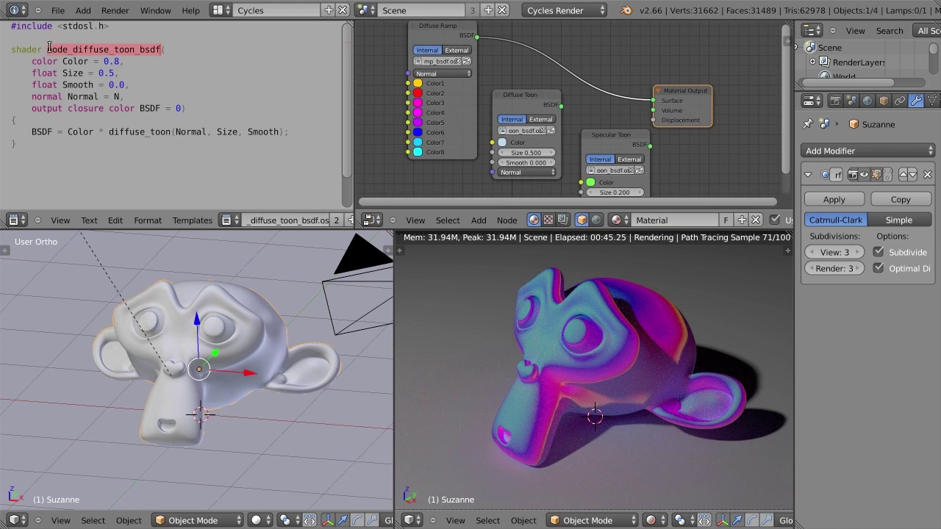
Step: Load node_diffuse_ramp_bsdf.osl in the text editor and highlight its name and parameters
{"action": "scroll", "coordinate": [413, 132], "scroll_direction": "up", "scroll_amount": 3}
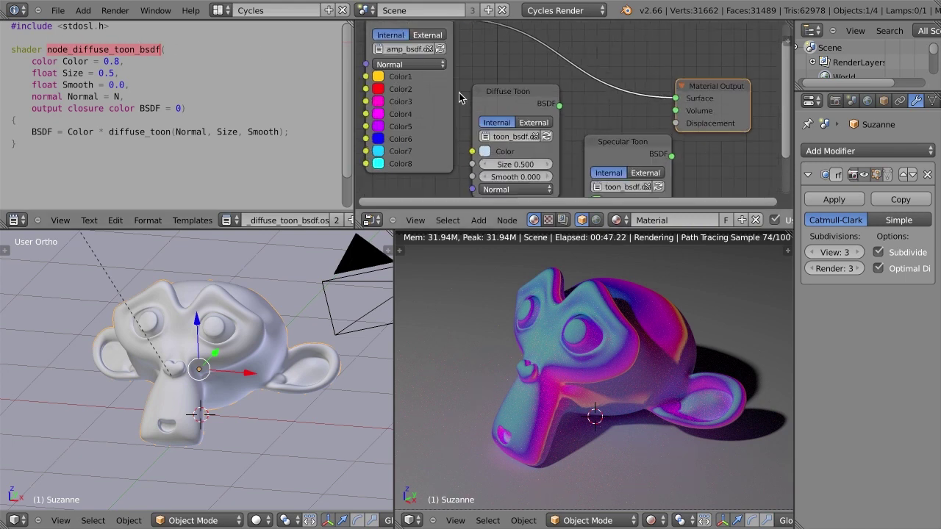
{"action": "scroll", "coordinate": [413, 133], "scroll_direction": "down", "scroll_amount": 1}
{"action": "middle_click_drag", "start_coordinate": [437, 156], "coordinate": [439, 109]}
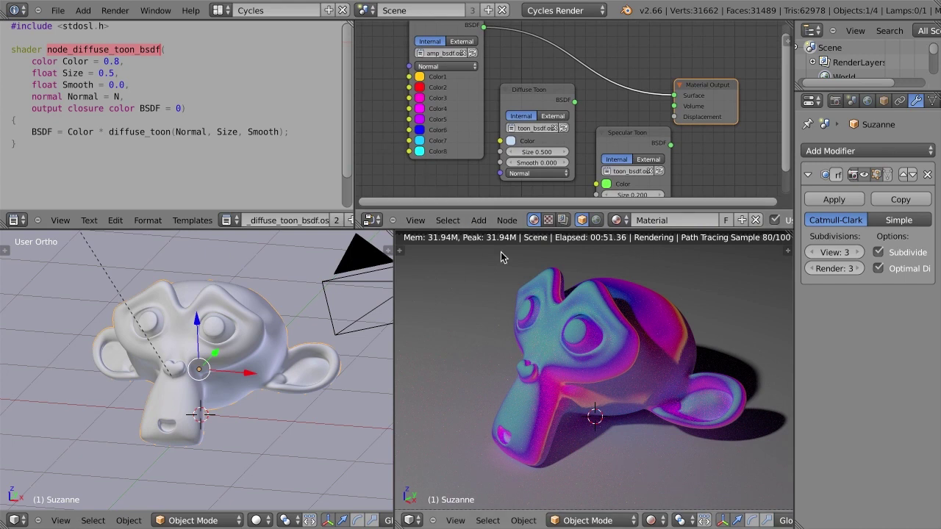
{"action": "left_click", "coordinate": [229, 220]}
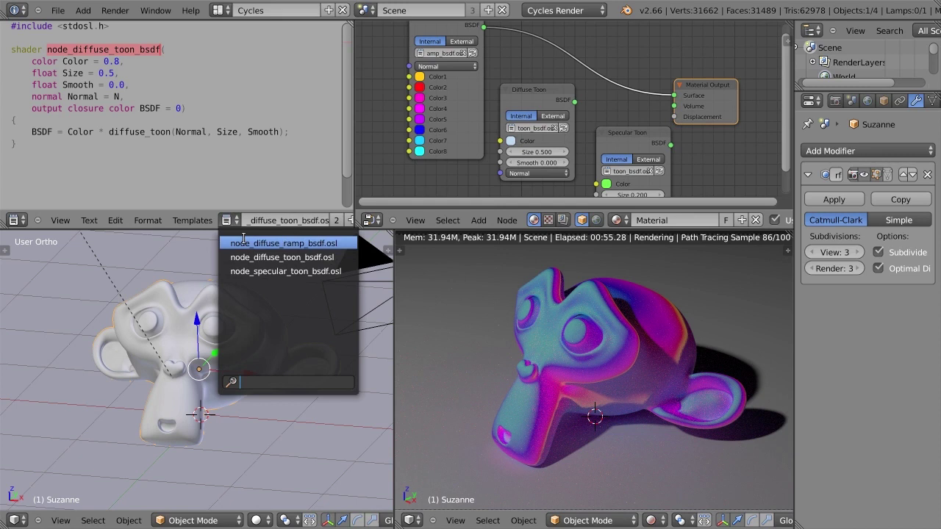
{"action": "left_click", "coordinate": [245, 243]}
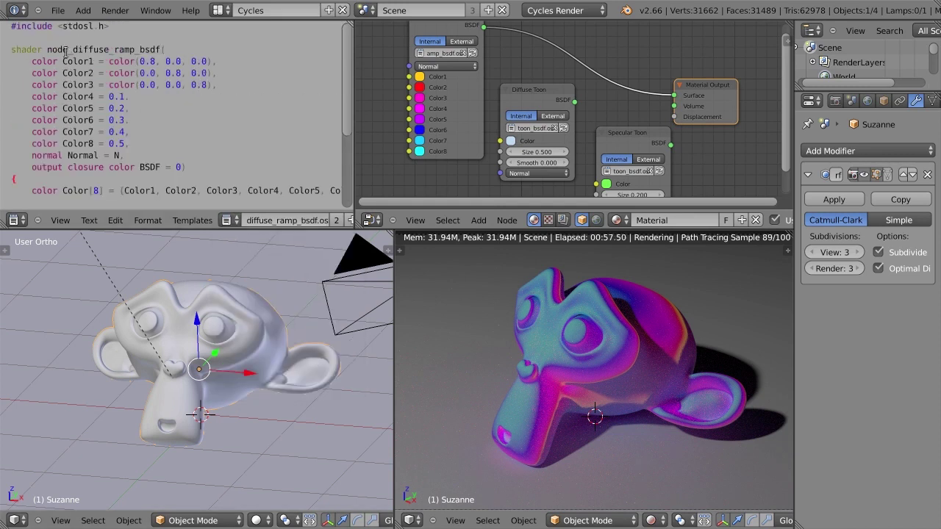
{"action": "left_click_drag", "start_coordinate": [68, 49], "coordinate": [169, 50]}
{"action": "left_click_drag", "start_coordinate": [62, 73], "coordinate": [166, 167]}
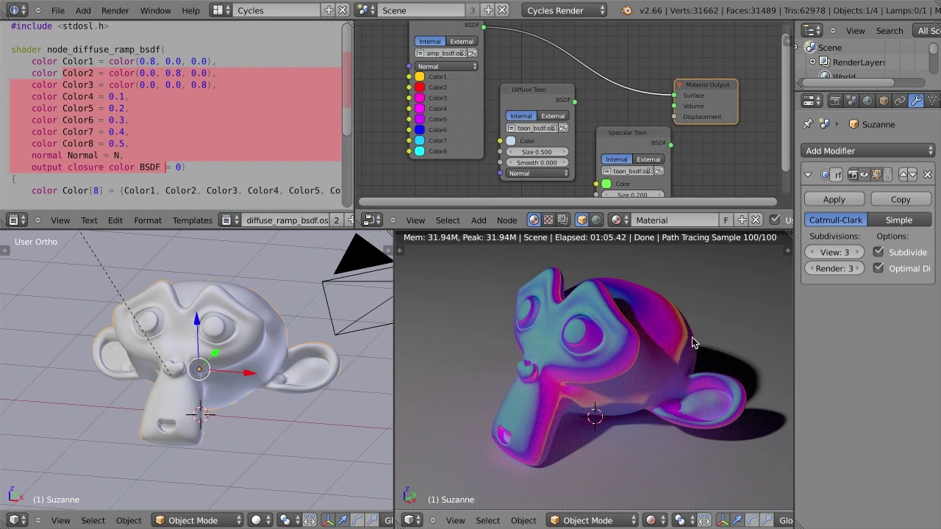
{"action": "left_click", "coordinate": [281, 139]}
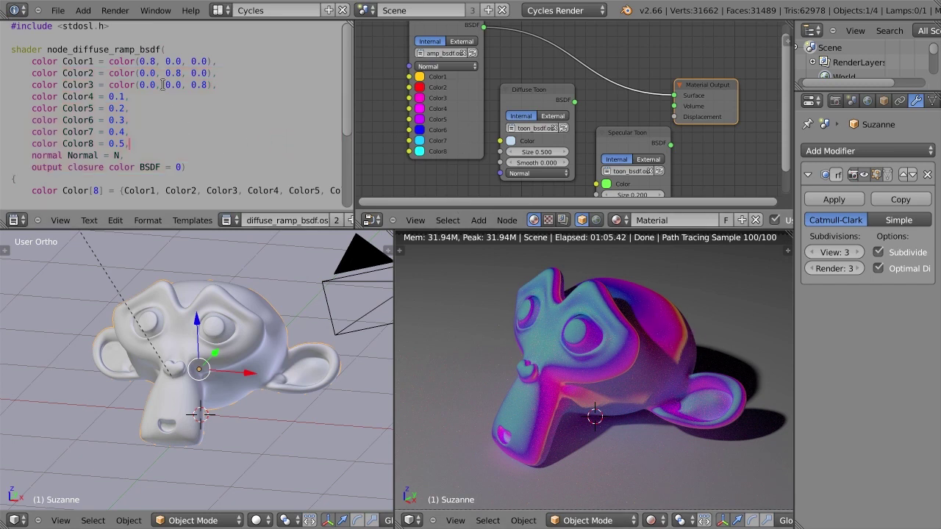
{"action": "left_click", "coordinate": [109, 50]}
Step: Link Diffuse Toon BSDF to the Material Output Surface and show node_diffuse_toon_bsdf.osl
{"action": "right_click", "coordinate": [546, 101]}
{"action": "left_click_drag", "start_coordinate": [574, 101], "coordinate": [675, 95]}
{"action": "left_click", "coordinate": [228, 220]}
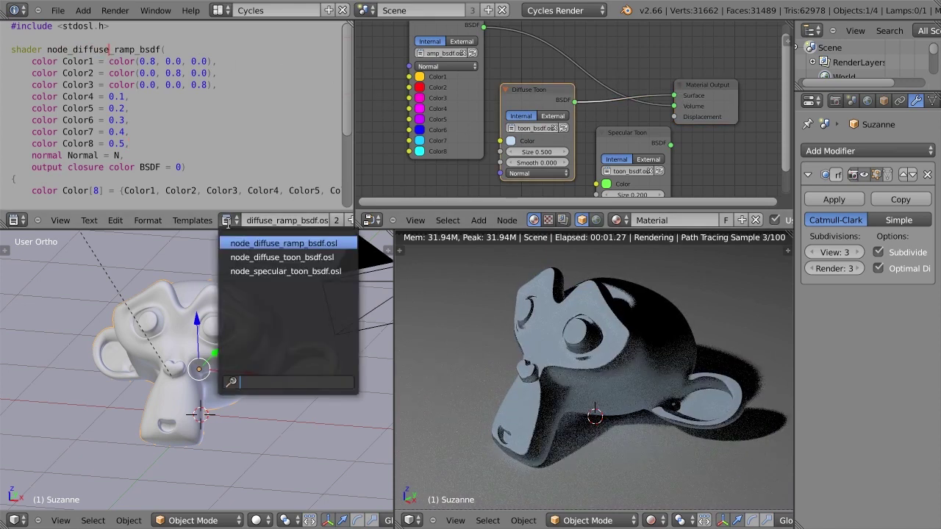
{"action": "left_click", "coordinate": [238, 256]}
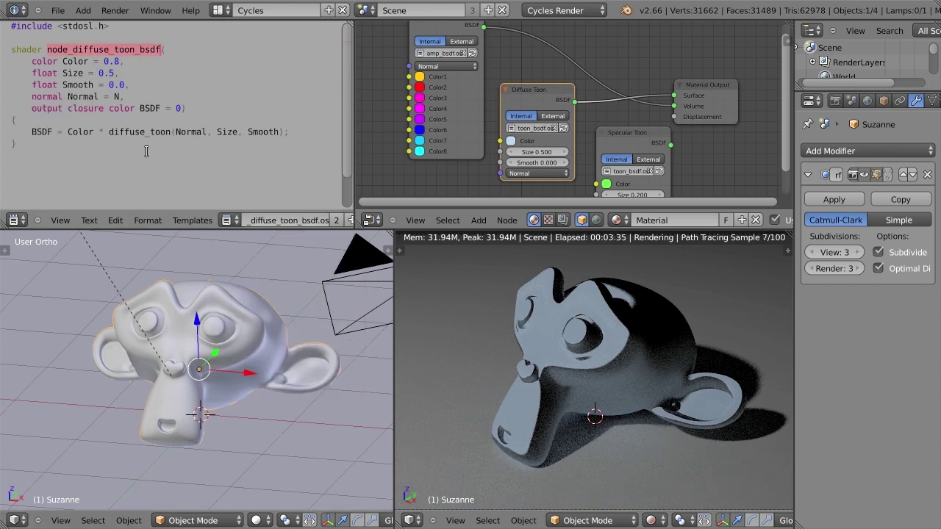
{"action": "left_click", "coordinate": [65, 92]}
{"action": "scroll", "coordinate": [489, 122], "scroll_direction": "up", "scroll_amount": 3}
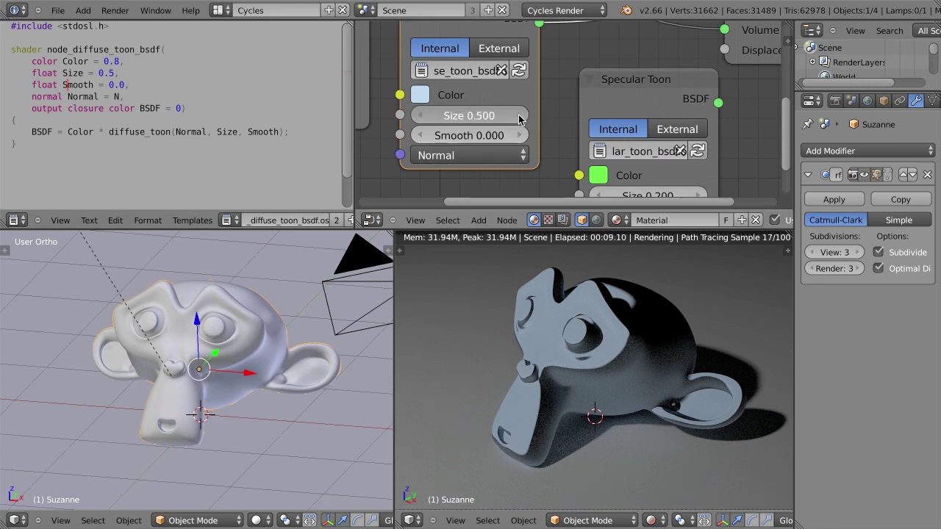
Step: Set the Diffuse Toon Size to 0.01 and drag Smooth to -6.879
{"action": "mouse_move", "coordinate": [519, 118]}
{"action": "left_mouse_down"}
{"action": "mouse_move", "coordinate": [484, 120]}
{"action": "mouse_move", "coordinate": [504, 116]}
{"action": "left_mouse_up"}
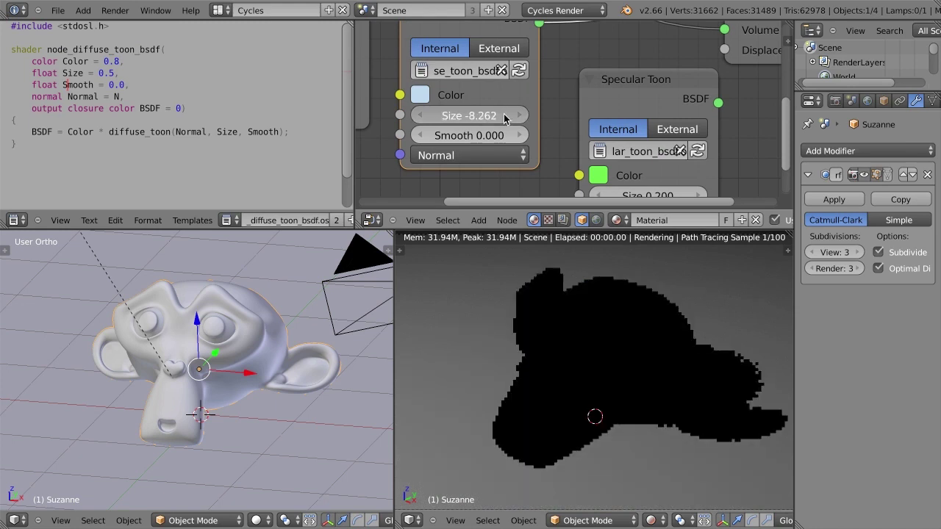
{"action": "left_click", "coordinate": [482, 116]}
{"action": "type", "text": "0.01"}
{"action": "key", "text": "Return"}
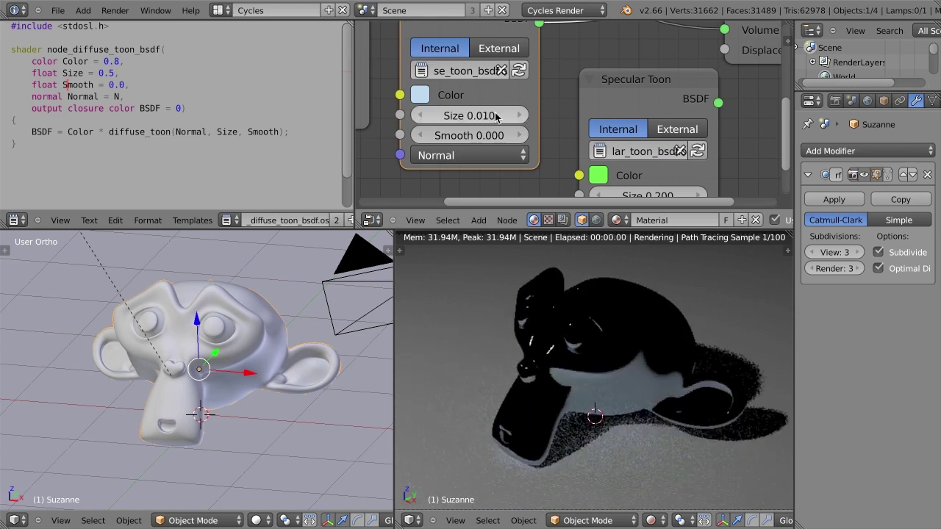
{"action": "scroll", "coordinate": [493, 147], "scroll_direction": "down", "scroll_amount": 2}
{"action": "left_click_drag", "start_coordinate": [507, 127], "coordinate": [471, 131]}
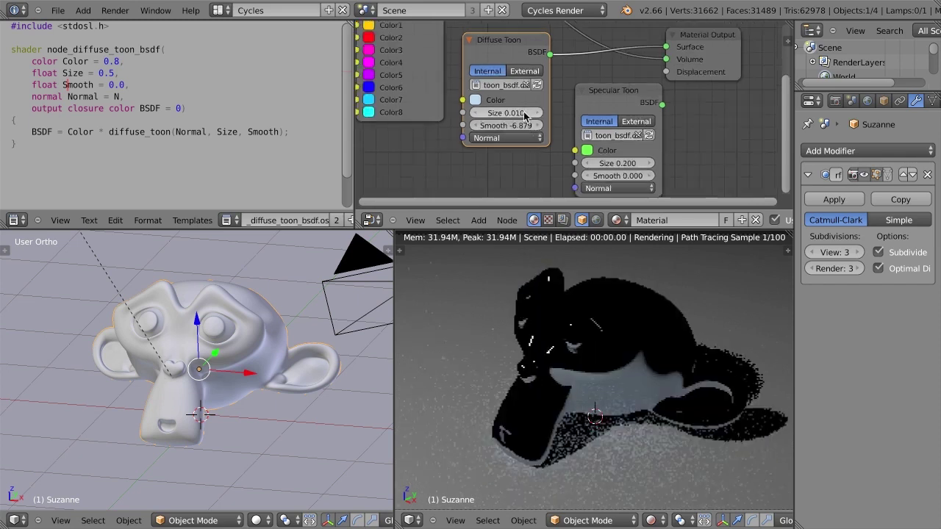
Step: Show node_specular_toon_bsdf.osl and link Specular Toon to the Material Output Surface
{"action": "scroll", "coordinate": [515, 125], "scroll_direction": "down", "scroll_amount": 2}
{"action": "scroll", "coordinate": [559, 125], "scroll_direction": "up", "scroll_amount": 1}
{"action": "left_click", "coordinate": [559, 121]}
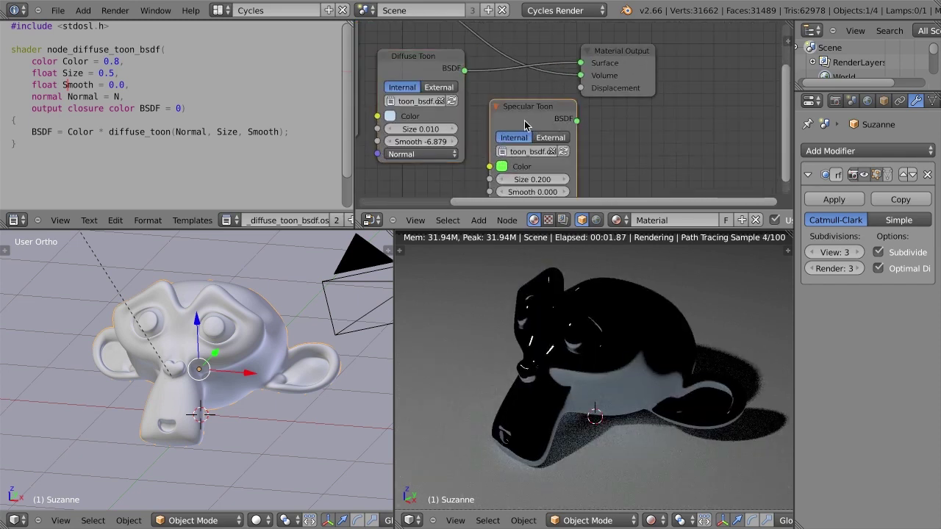
{"action": "left_click", "coordinate": [226, 220]}
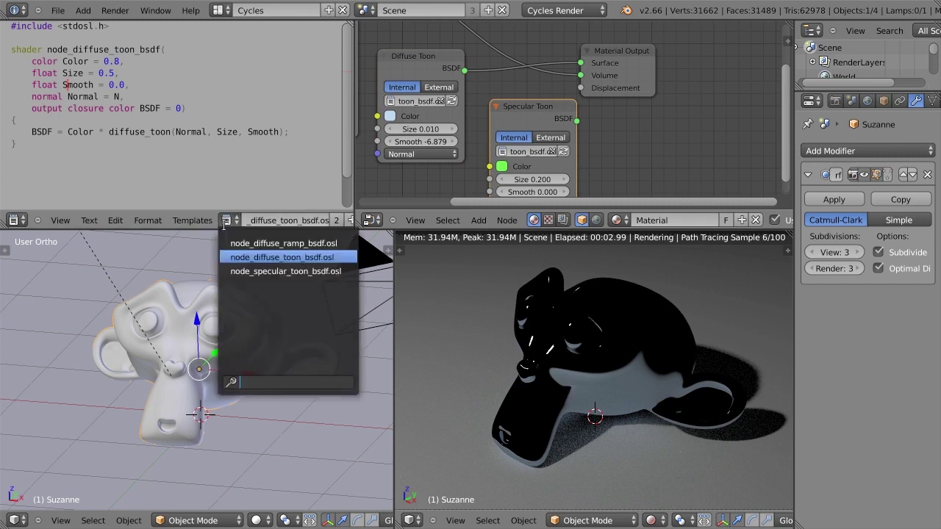
{"action": "left_click", "coordinate": [249, 272]}
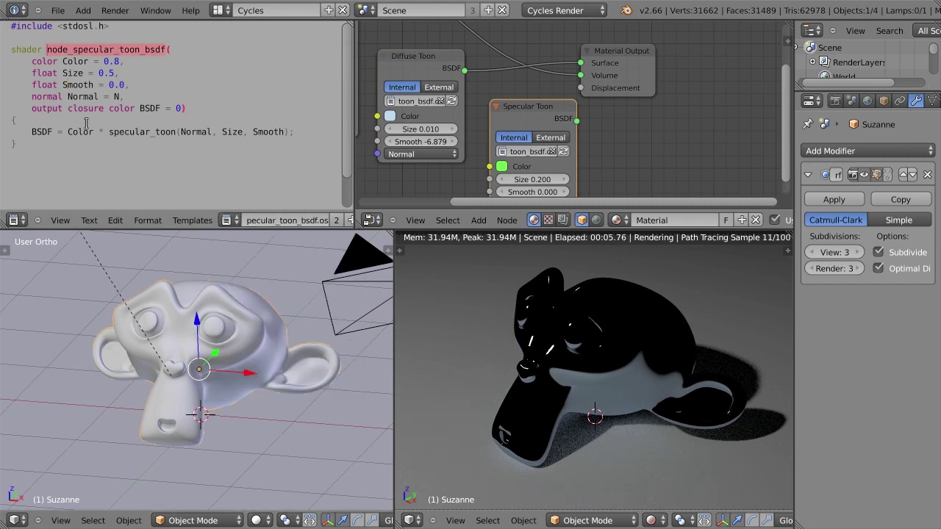
{"action": "left_click_drag", "start_coordinate": [576, 120], "coordinate": [666, 87]}
Step: Highlight sections of the Specular Toon shader code and reselect the toon nodes
{"action": "left_click", "coordinate": [273, 139]}
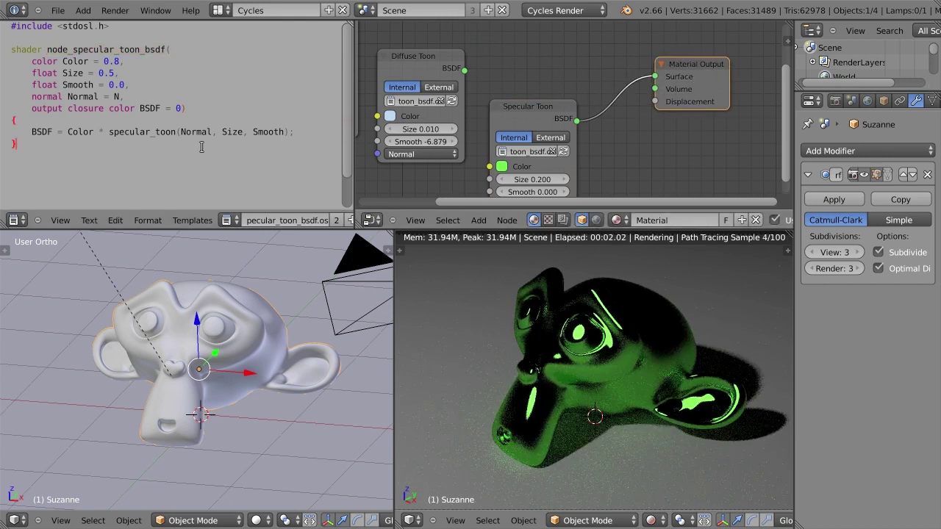
{"action": "left_click_drag", "start_coordinate": [202, 147], "coordinate": [103, 25]}
{"action": "left_click", "coordinate": [97, 73]}
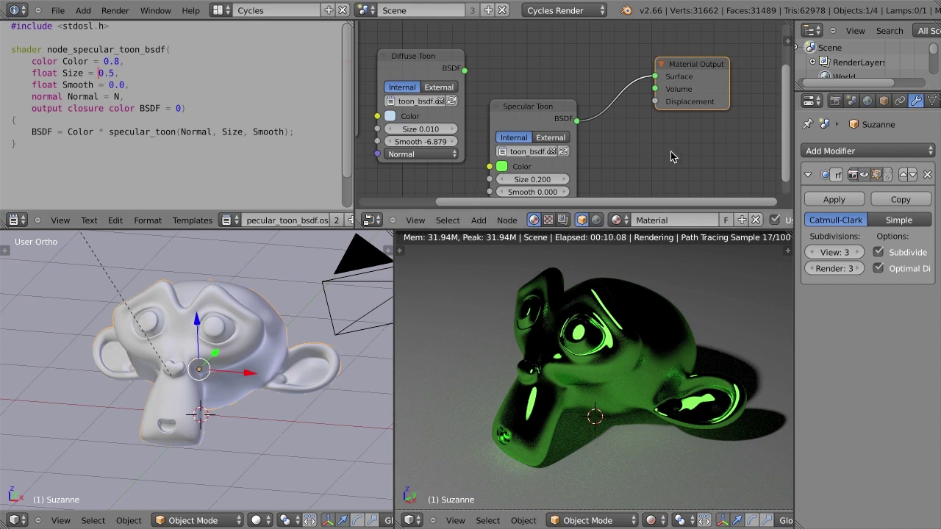
{"action": "middle_click_drag", "start_coordinate": [671, 151], "coordinate": [586, 109]}
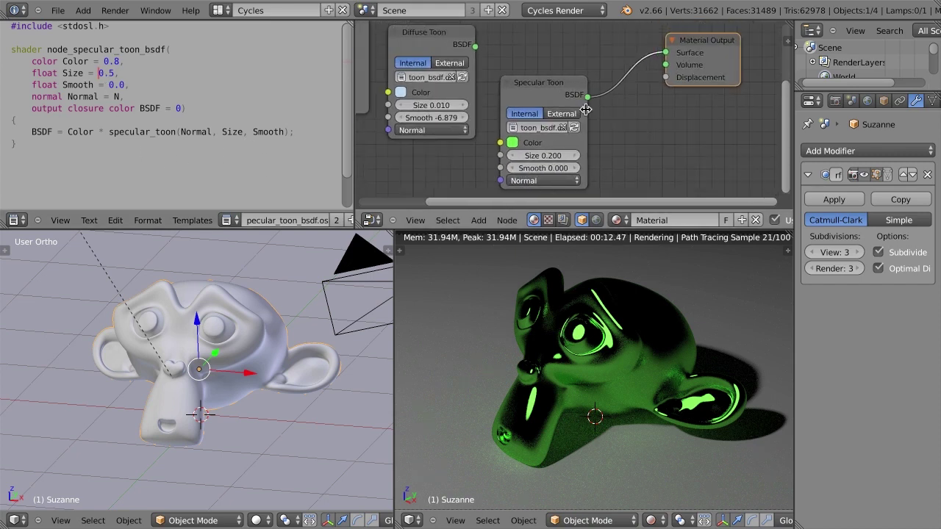
{"action": "left_click", "coordinate": [438, 35]}
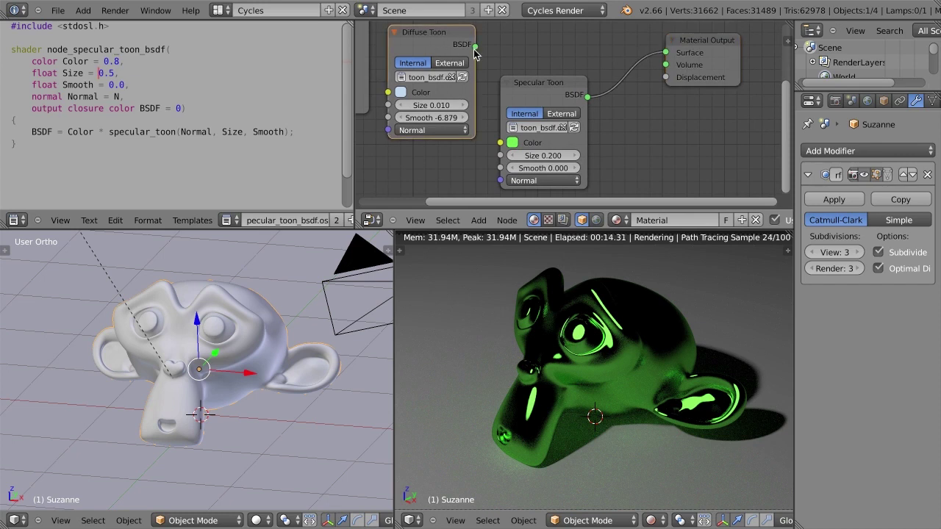
{"action": "left_click", "coordinate": [535, 83]}
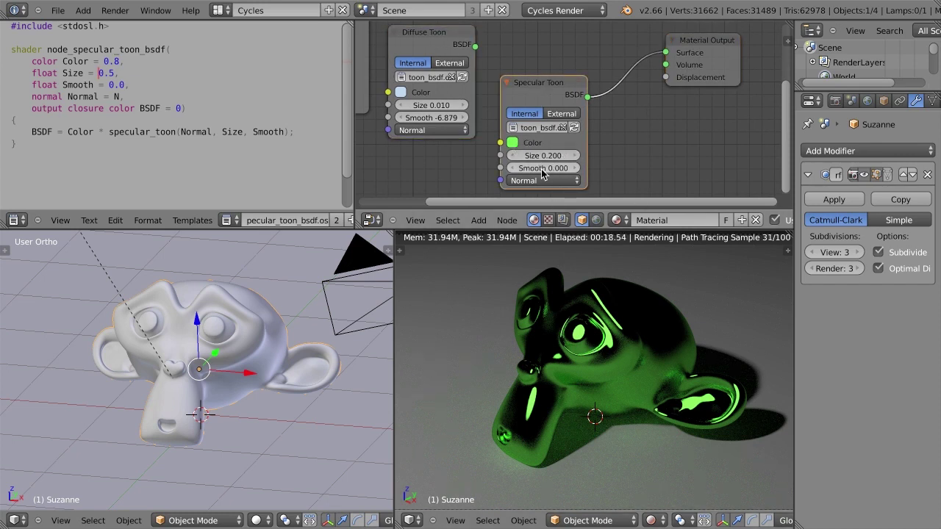
{"action": "scroll", "coordinate": [542, 173], "scroll_direction": "down", "scroll_amount": 3}
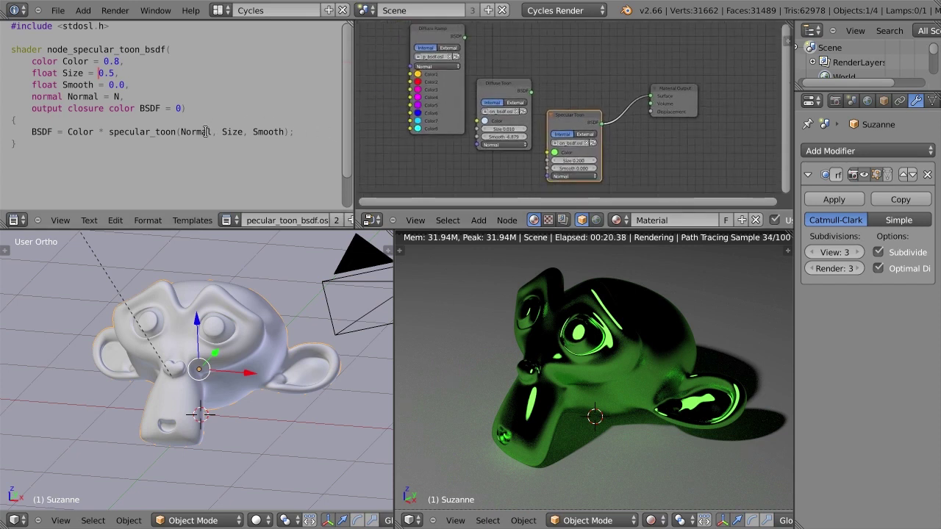
{"action": "left_click_drag", "start_coordinate": [225, 155], "coordinate": [167, 50]}
{"action": "left_click", "coordinate": [74, 50]}
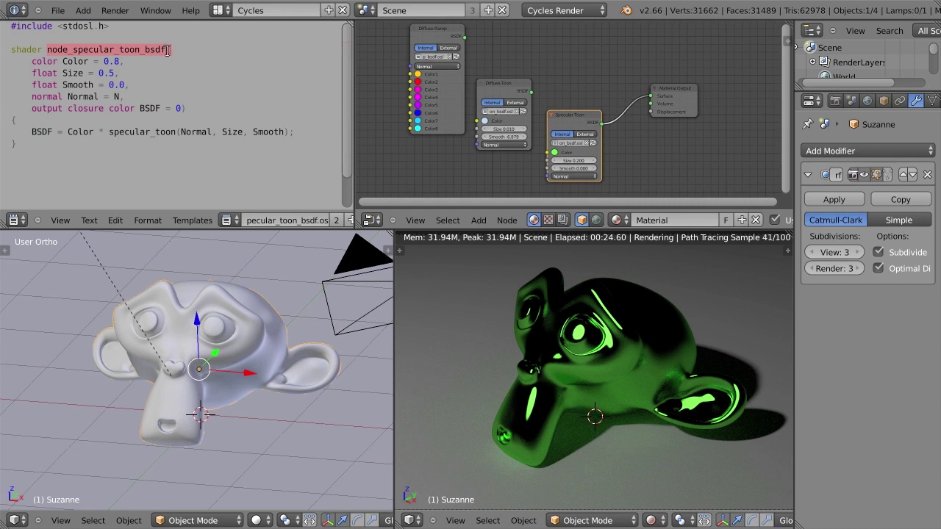
{"action": "left_click", "coordinate": [214, 59]}
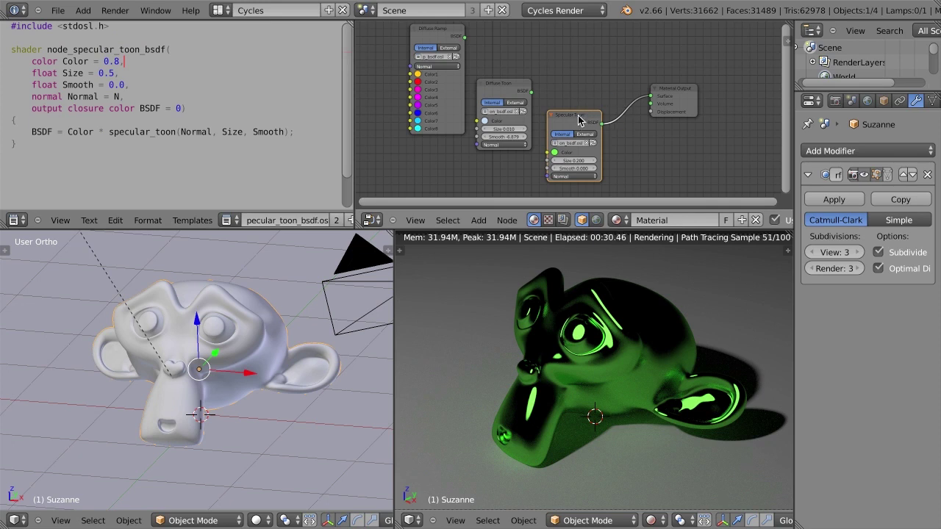
{"action": "scroll", "coordinate": [605, 84], "scroll_direction": "up", "scroll_amount": 1}
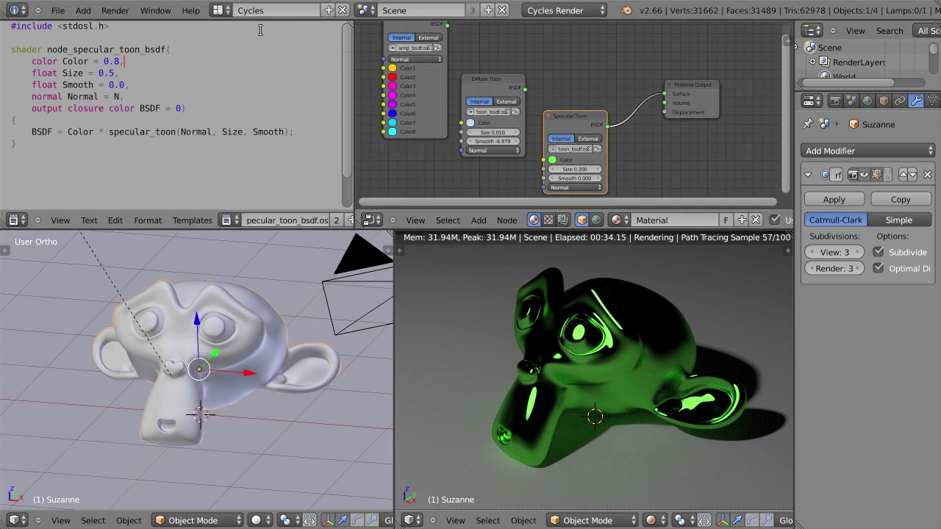
Step: Load multiple-importance-sampling.blend through File > Open
{"action": "left_click", "coordinate": [57, 11]}
{"action": "left_click", "coordinate": [66, 38]}
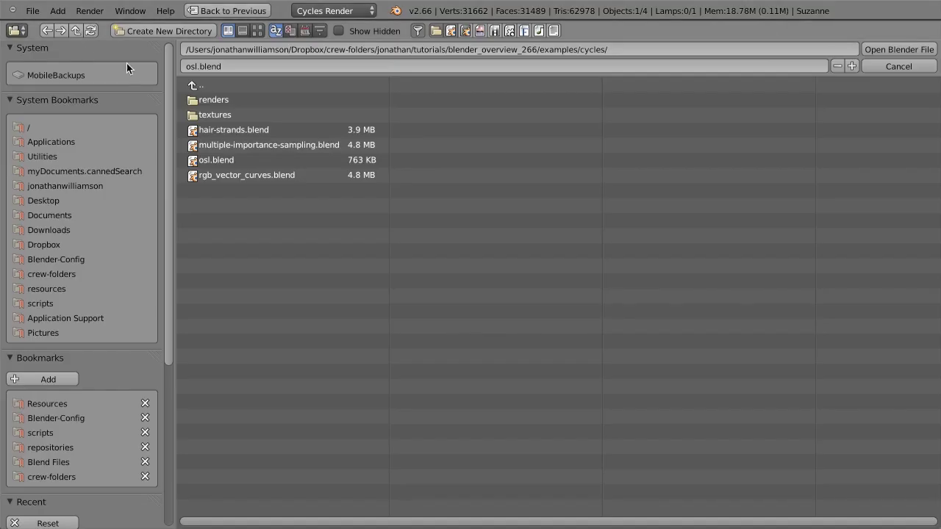
{"action": "left_click", "coordinate": [253, 145]}
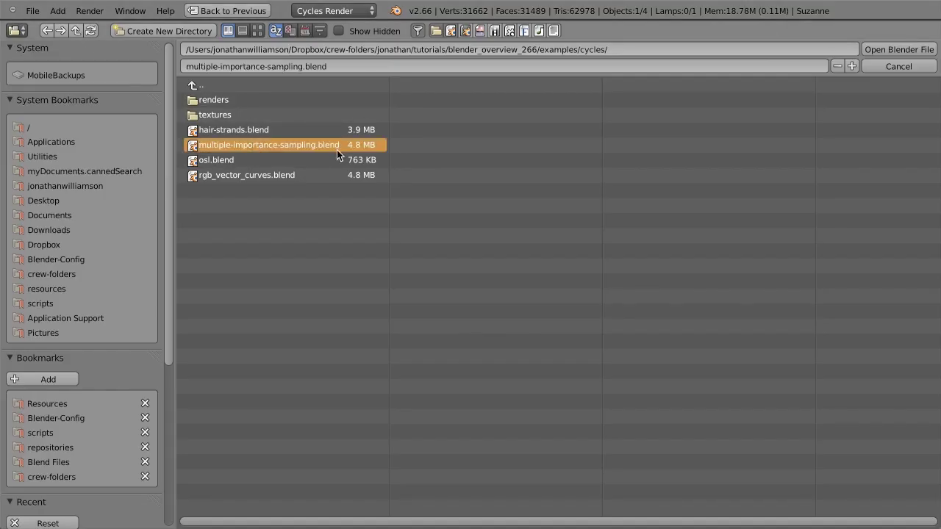
{"action": "double_click", "coordinate": [256, 149]}
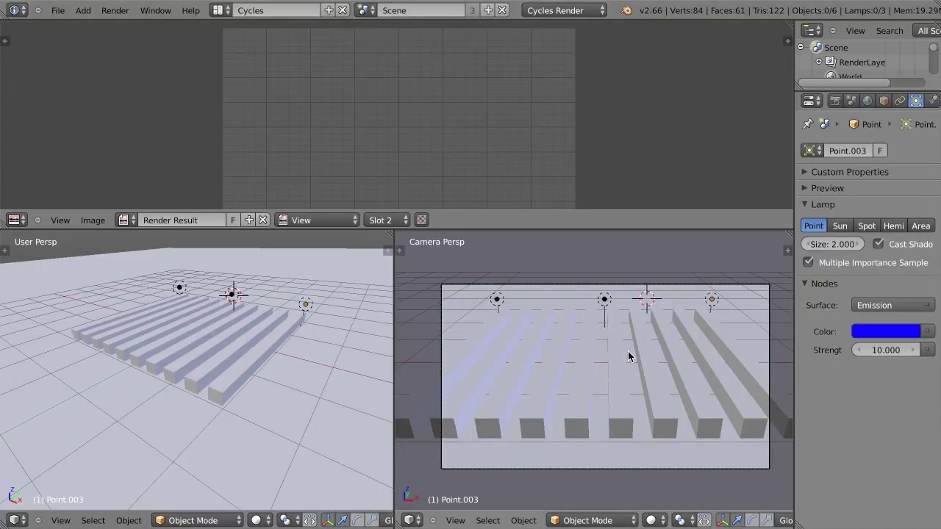
Step: Set the camera view to Rendered shading for a live Cycles render of the bars
{"action": "left_click", "coordinate": [652, 521]}
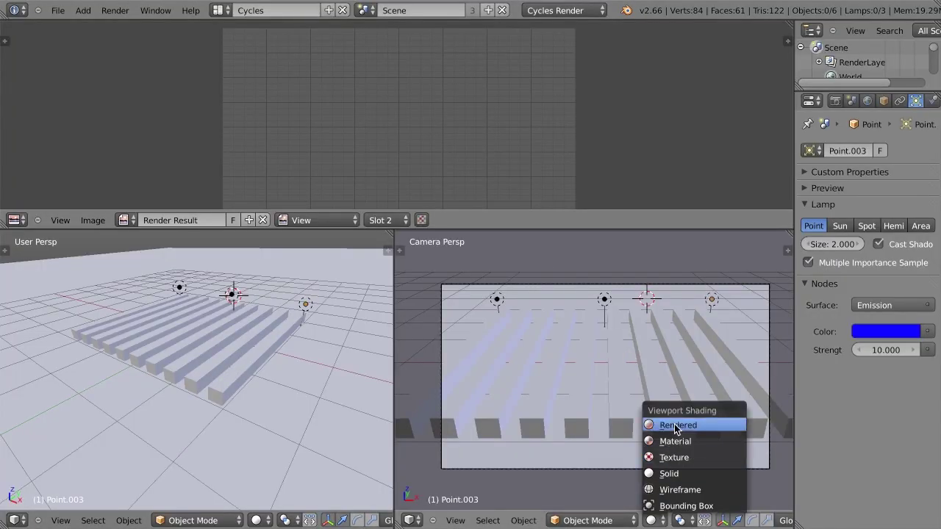
{"action": "right_click", "coordinate": [605, 300]}
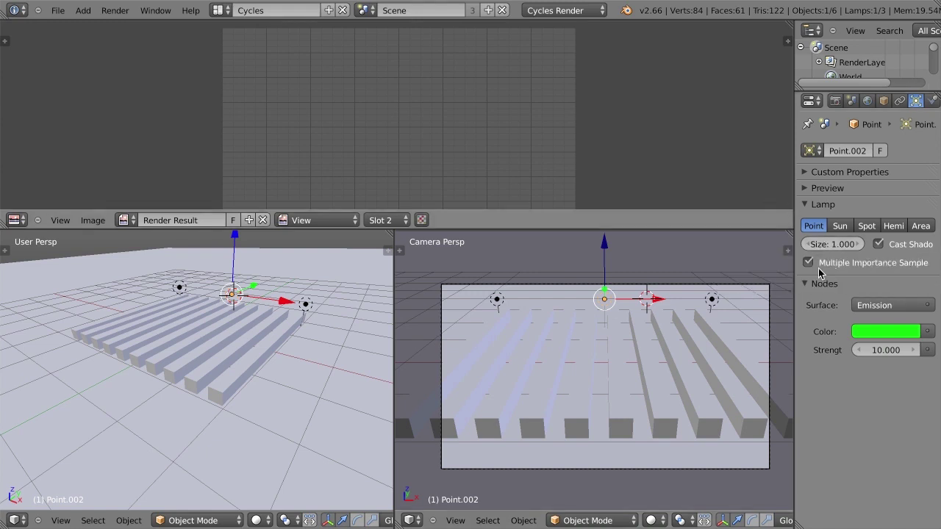
{"action": "left_click", "coordinate": [651, 520]}
{"action": "left_click", "coordinate": [681, 425]}
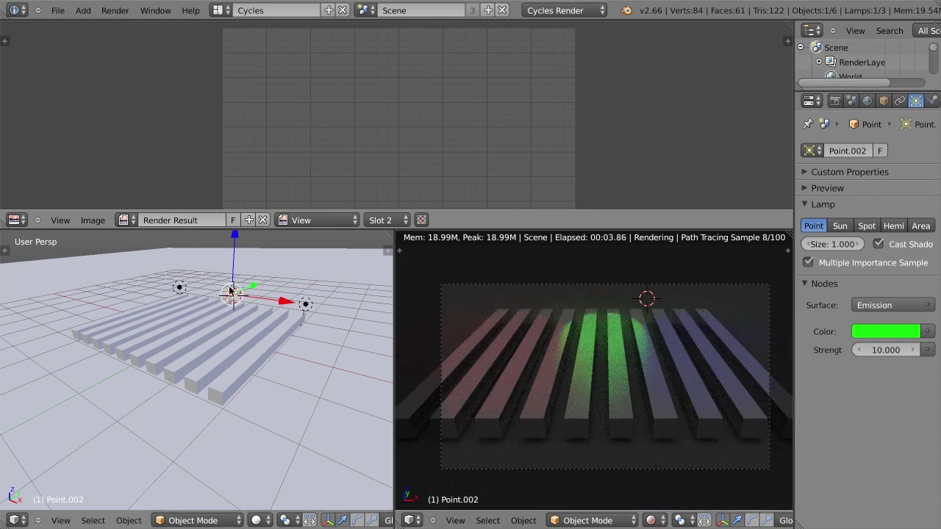
Step: Select the green lamp Point.002 and uncheck its Multiple Importance Sample
{"action": "right_click", "coordinate": [304, 305]}
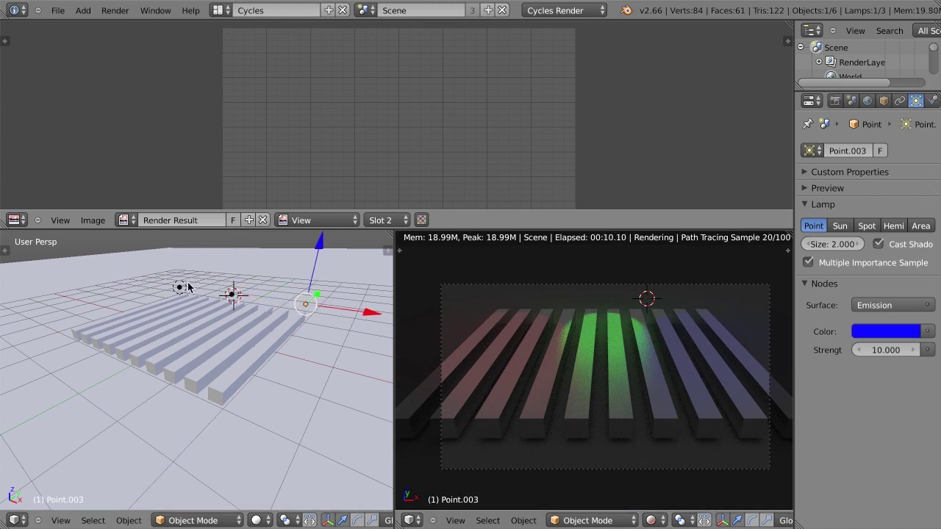
{"action": "right_click", "coordinate": [231, 294]}
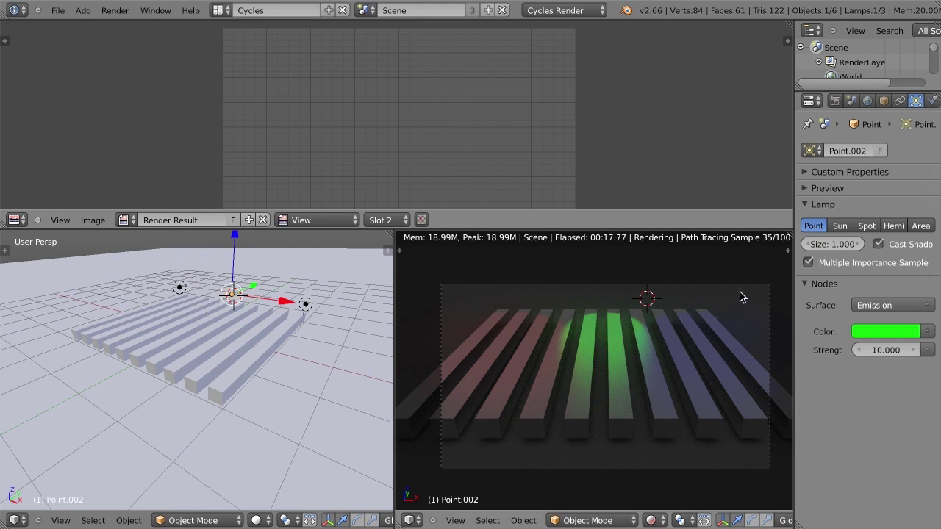
{"action": "left_click", "coordinate": [809, 263]}
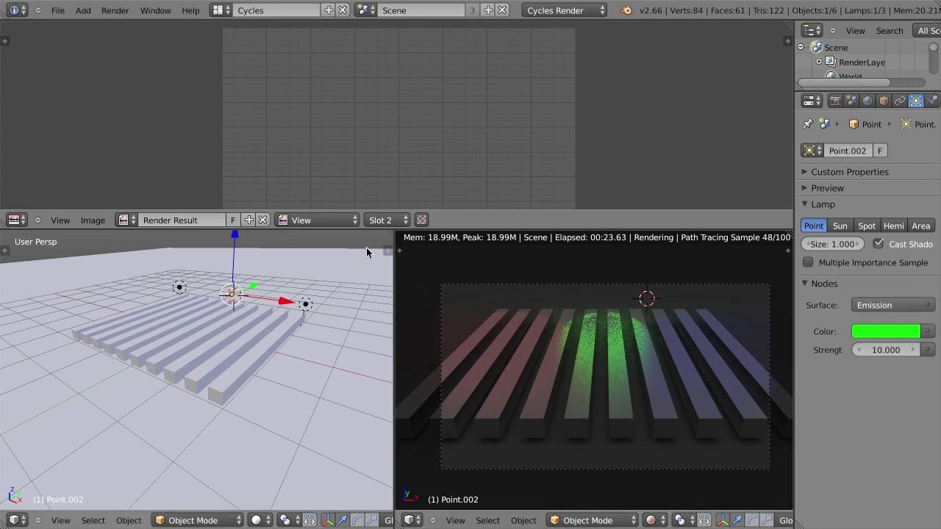
Step: Toggle Point.002's Multiple Importance Sample back on, then expand the World tab's Settings panel
{"action": "left_click", "coordinate": [827, 263]}
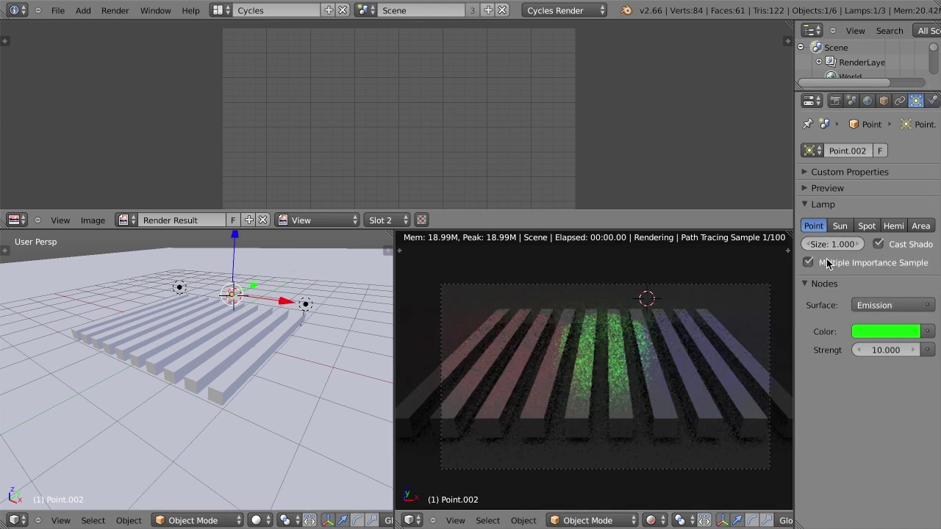
{"action": "left_click", "coordinate": [827, 263]}
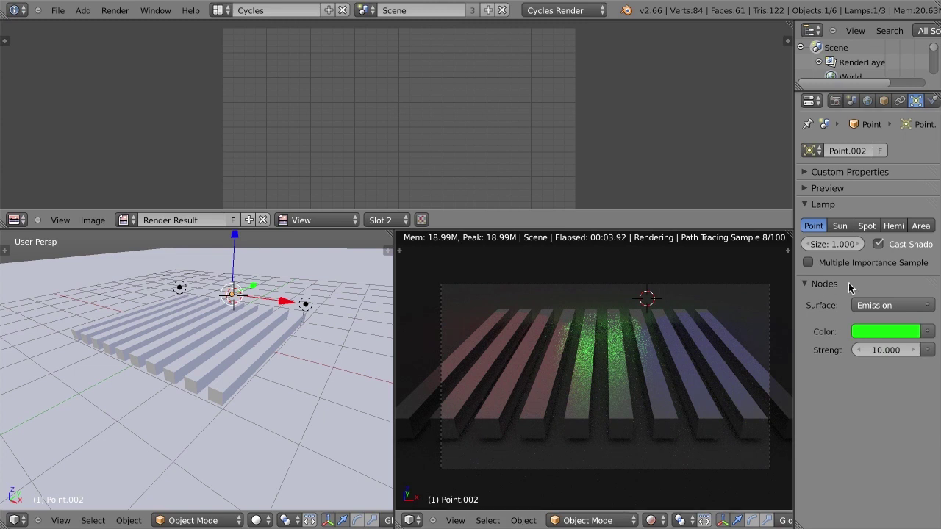
{"action": "left_click", "coordinate": [809, 262]}
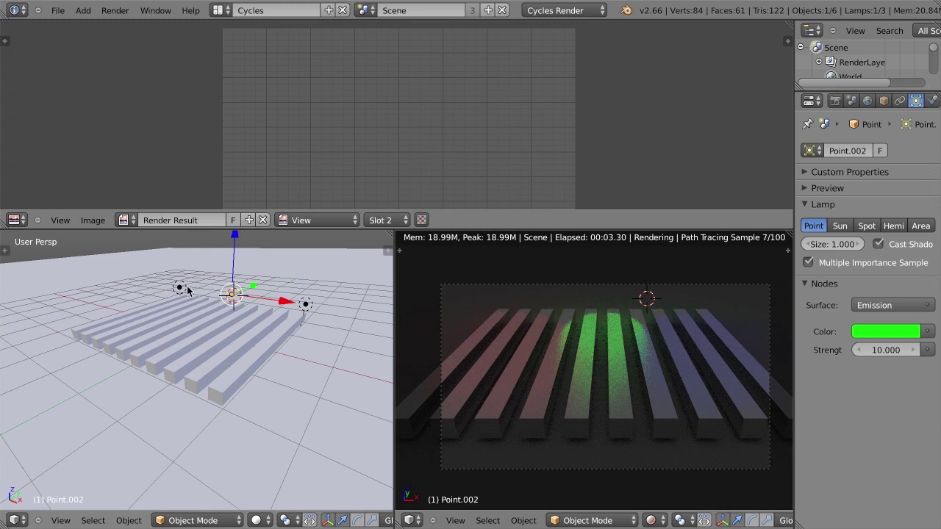
{"action": "left_click", "coordinate": [868, 101]}
{"action": "left_click", "coordinate": [810, 338]}
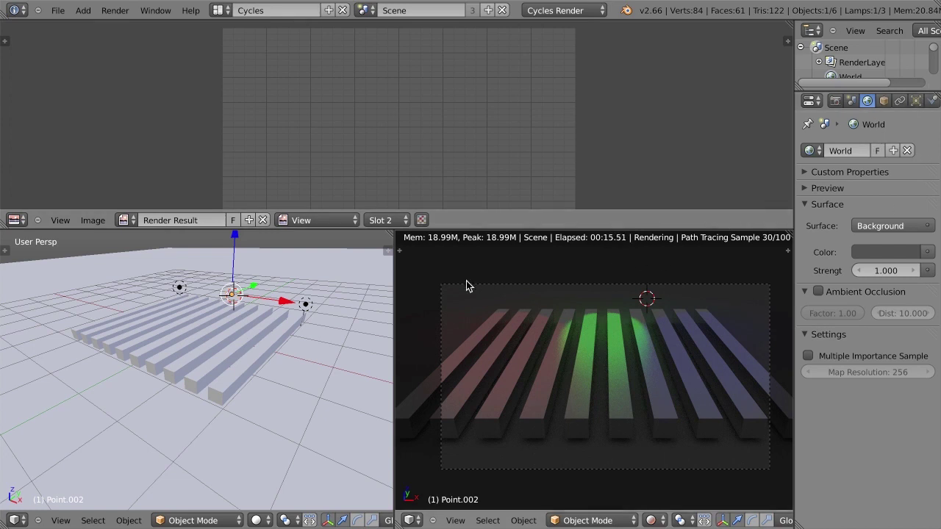
Step: Select the Cube bars and show the Glossy material with its preview in a wider properties area
{"action": "right_click", "coordinate": [213, 306]}
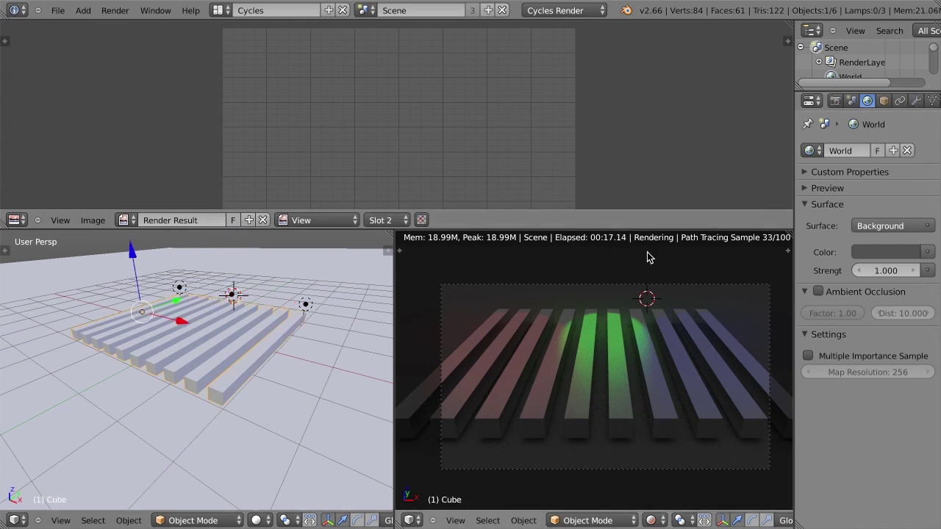
{"action": "key", "text": "shift+z"}
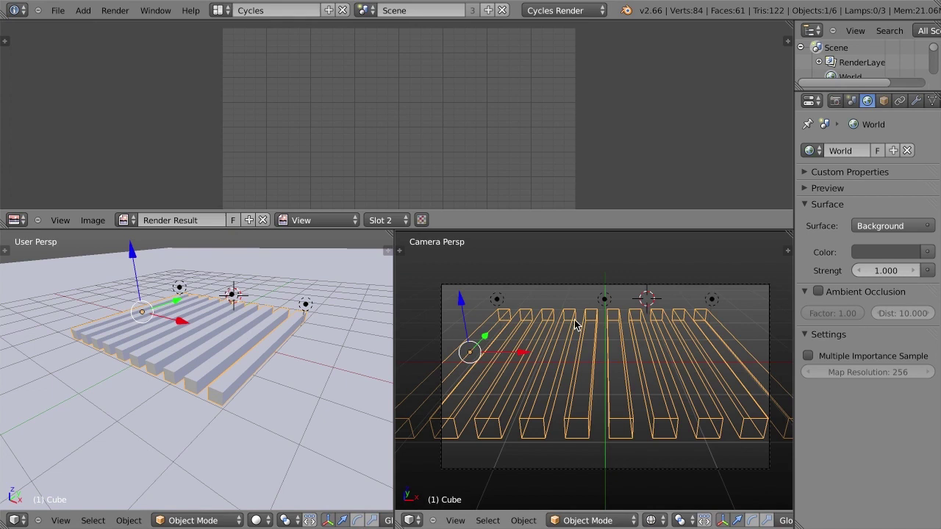
{"action": "scroll", "coordinate": [873, 108], "scroll_direction": "down", "scroll_amount": 3}
{"action": "left_click", "coordinate": [893, 100]}
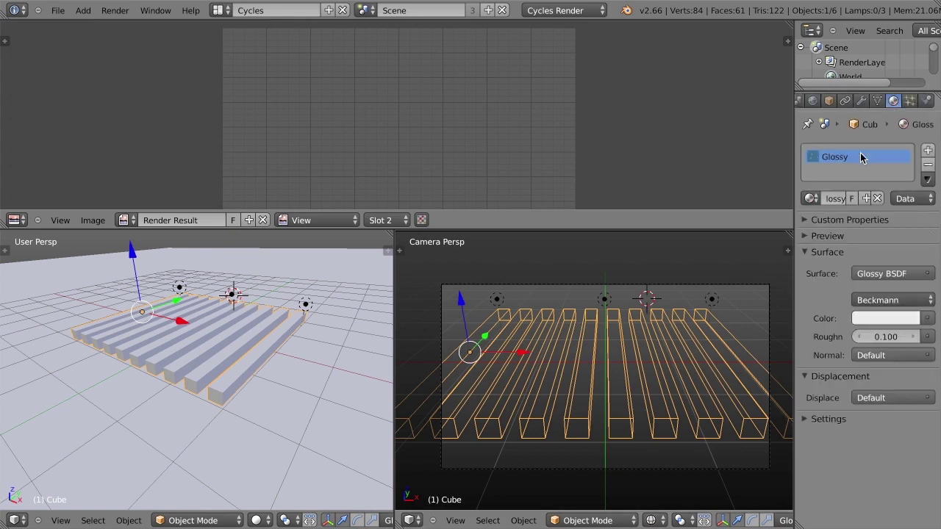
{"action": "left_click", "coordinate": [816, 236]}
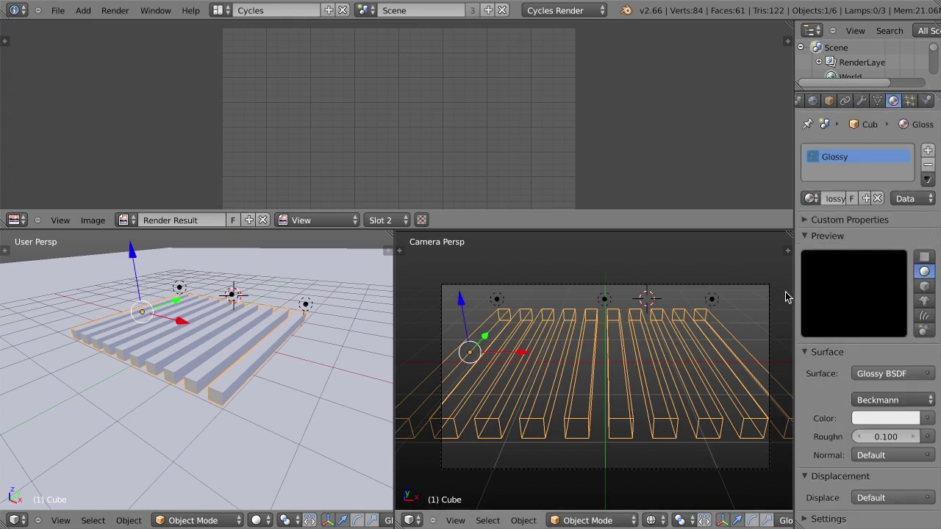
{"action": "left_click_drag", "start_coordinate": [793, 290], "coordinate": [708, 290]}
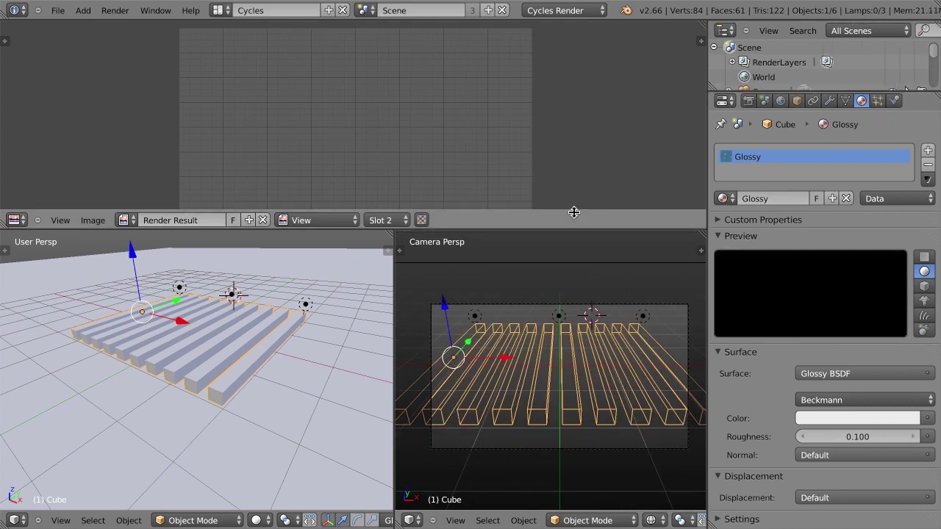
Step: In the node editor, make the Glossy BSDF colour light blue and roughness 0.9
{"action": "left_click", "coordinate": [13, 219]}
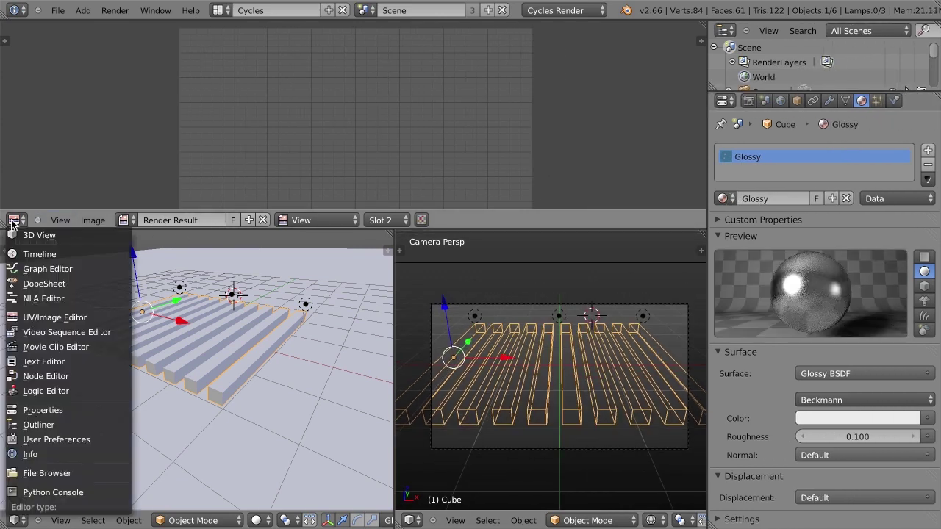
{"action": "left_click", "coordinate": [44, 376]}
{"action": "key", "text": "Home"}
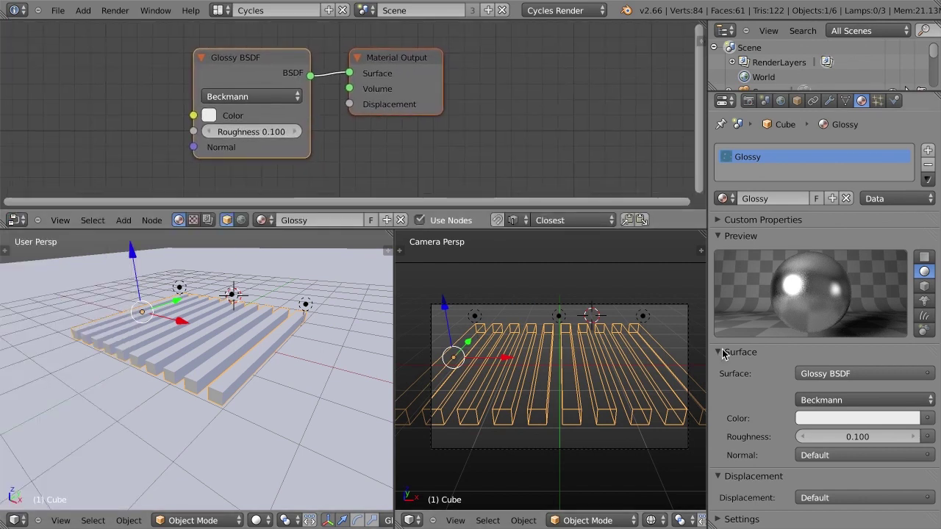
{"action": "left_click", "coordinate": [208, 115]}
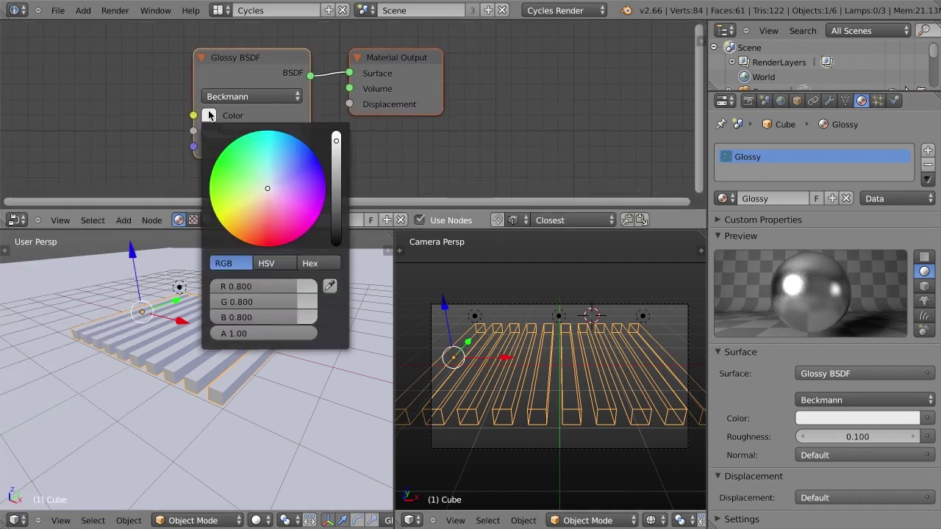
{"action": "left_click_drag", "start_coordinate": [266, 194], "coordinate": [304, 153]}
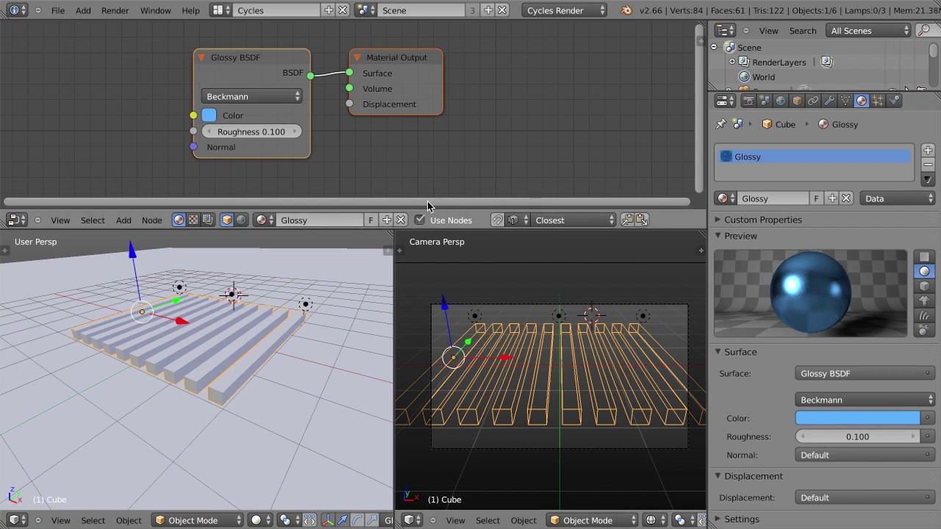
{"action": "left_click", "coordinate": [238, 130]}
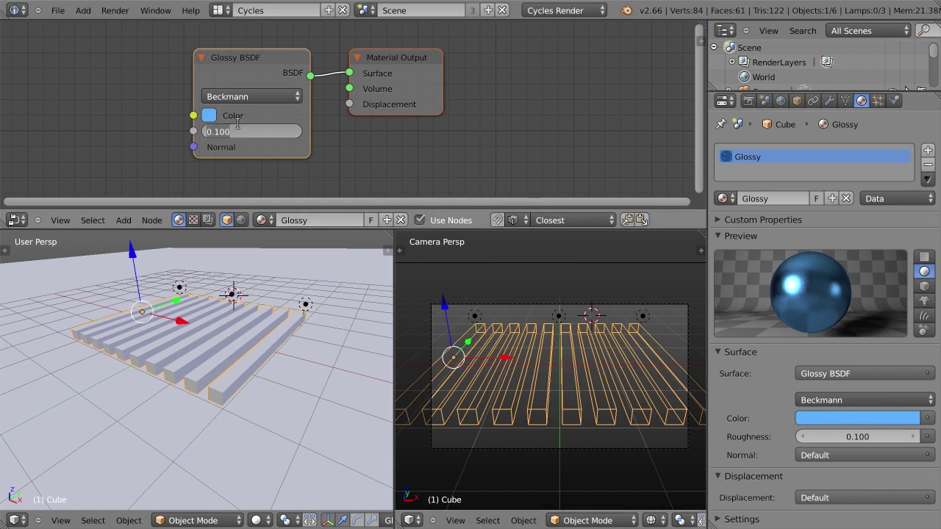
{"action": "type", "text": ".9"}
{"action": "key", "text": "Return"}
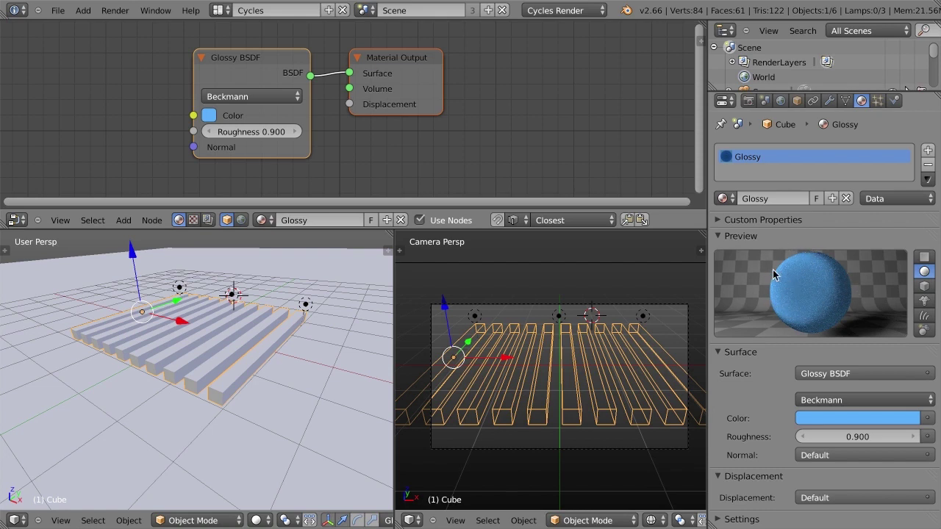
Step: Preview the glossy material on a cube, a monkey head, then hair strands
{"action": "left_click", "coordinate": [925, 287]}
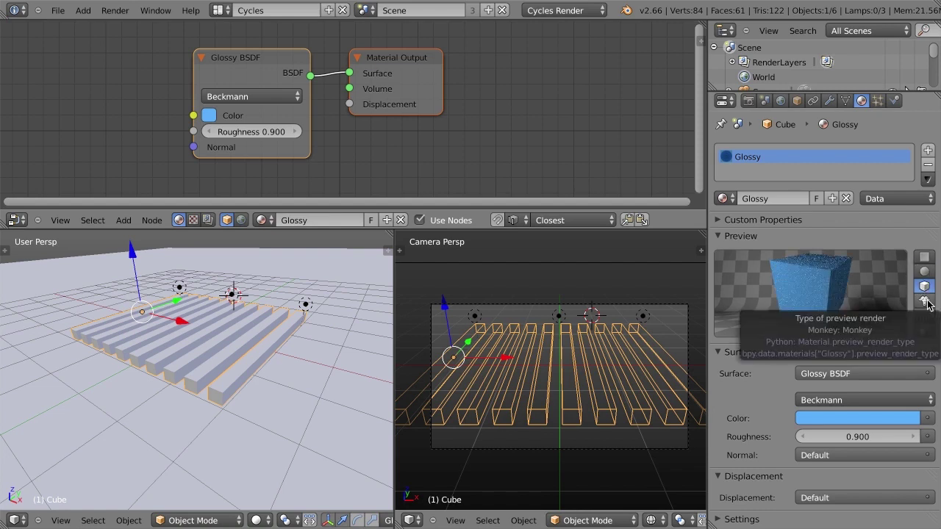
{"action": "left_click", "coordinate": [925, 302]}
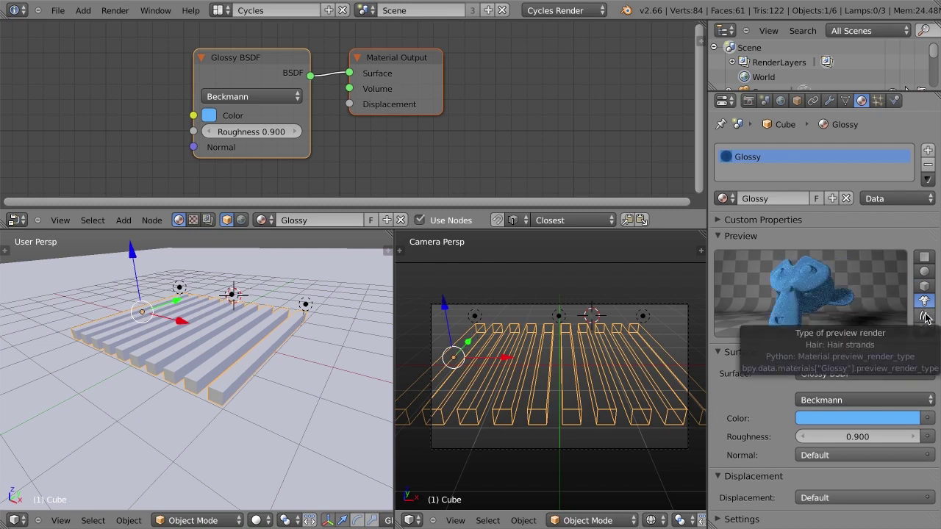
{"action": "left_click", "coordinate": [926, 316]}
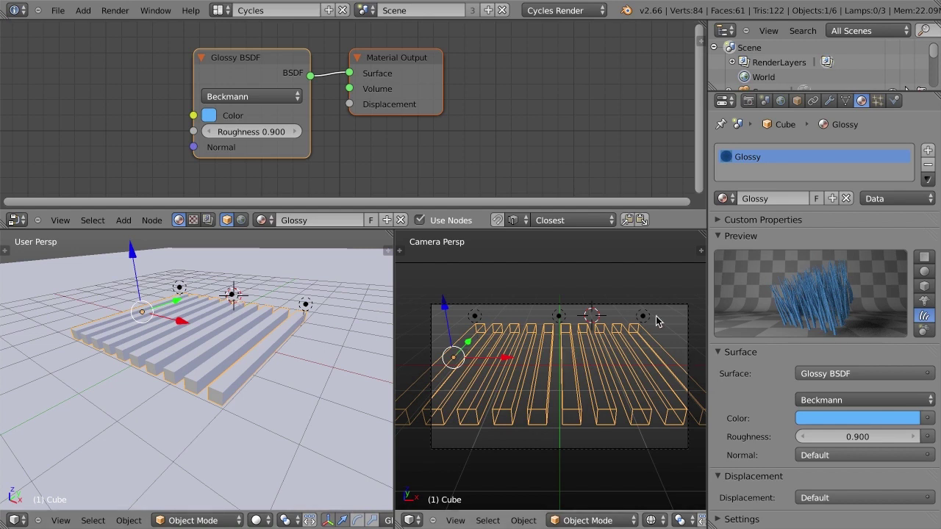
Step: Switch the camera view through Rendered and wireframe shading, ending in solid shading
{"action": "key", "text": "z"}
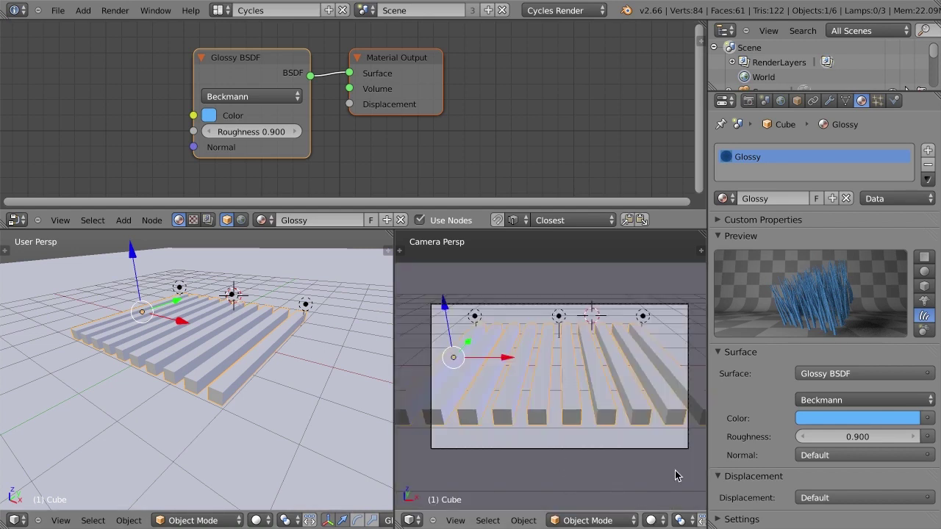
{"action": "left_click", "coordinate": [740, 235]}
{"action": "left_click", "coordinate": [652, 521]}
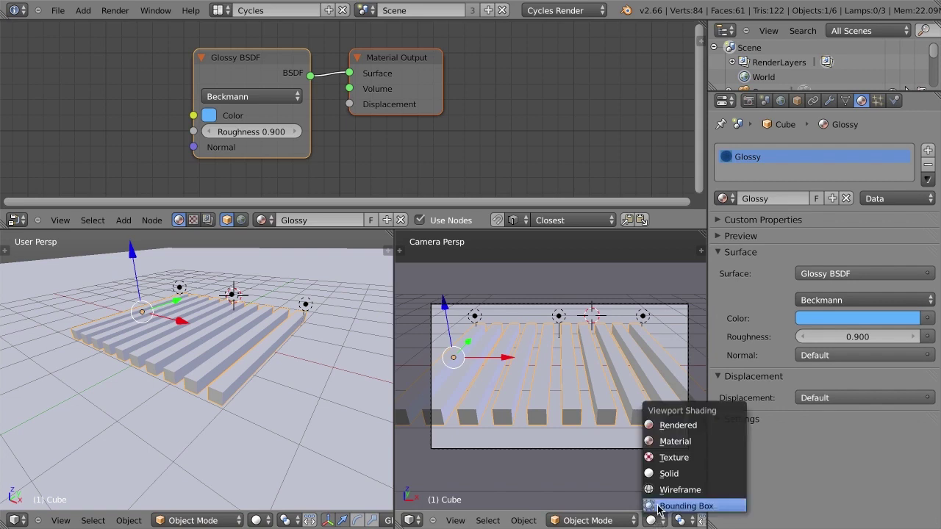
{"action": "left_click", "coordinate": [672, 425]}
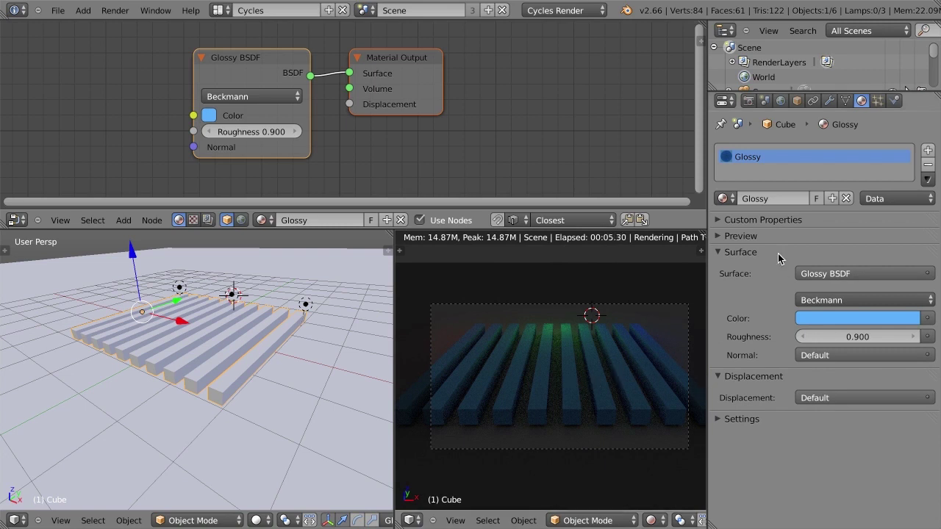
{"action": "key", "text": "z"}
{"action": "left_click", "coordinate": [740, 236]}
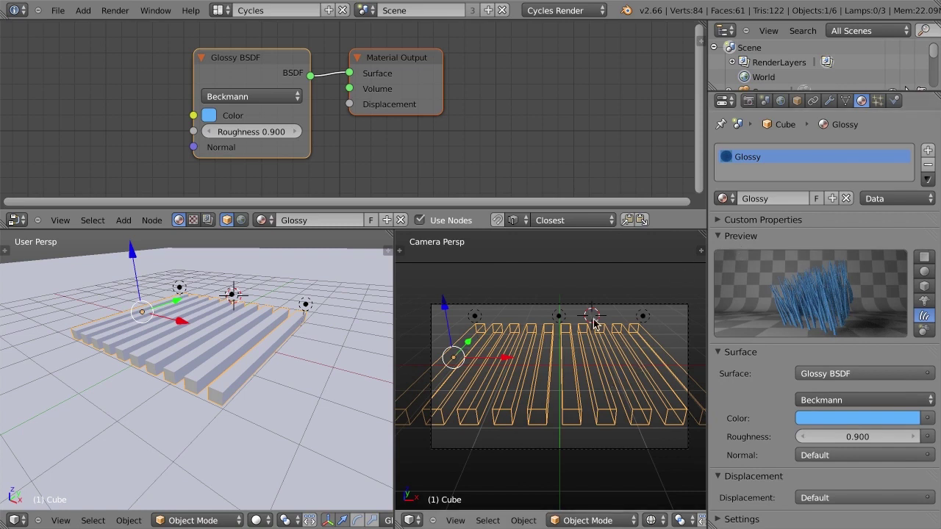
{"action": "key", "text": "z"}
{"action": "left_click", "coordinate": [765, 235]}
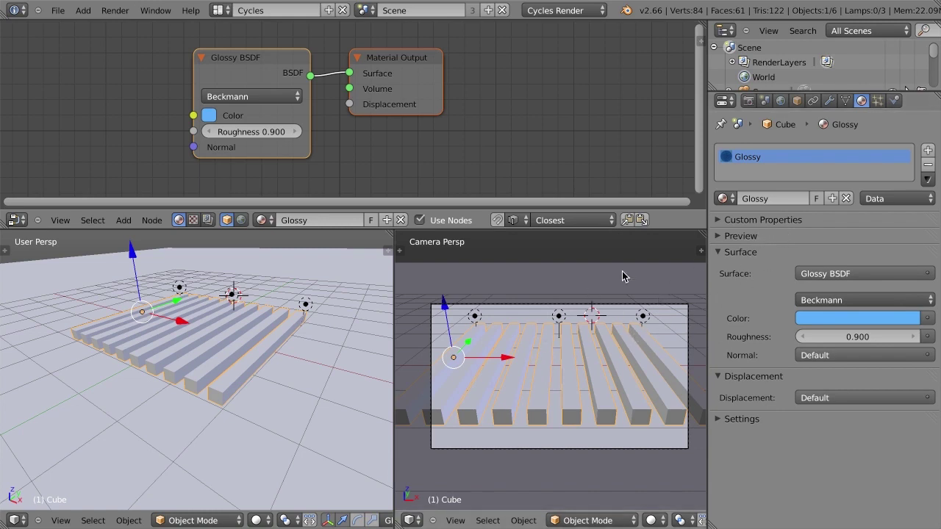
Step: In Render properties, collapse the Render, Dimensions, Stamp, Output, Sampling and Film panels
{"action": "left_click", "coordinate": [748, 101]}
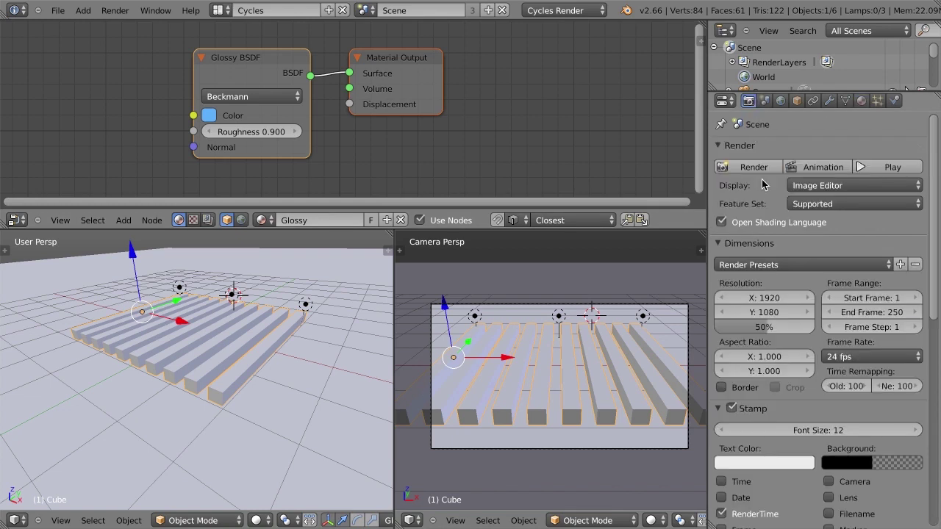
{"action": "left_click", "coordinate": [739, 145]}
{"action": "left_click", "coordinate": [749, 161]}
{"action": "left_click", "coordinate": [753, 178]}
{"action": "left_click", "coordinate": [763, 193]}
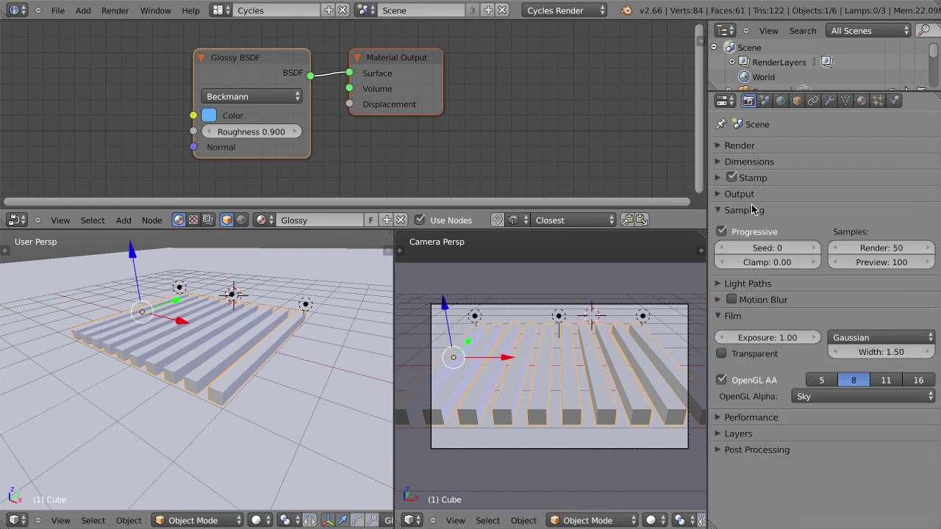
{"action": "left_click", "coordinate": [753, 211]}
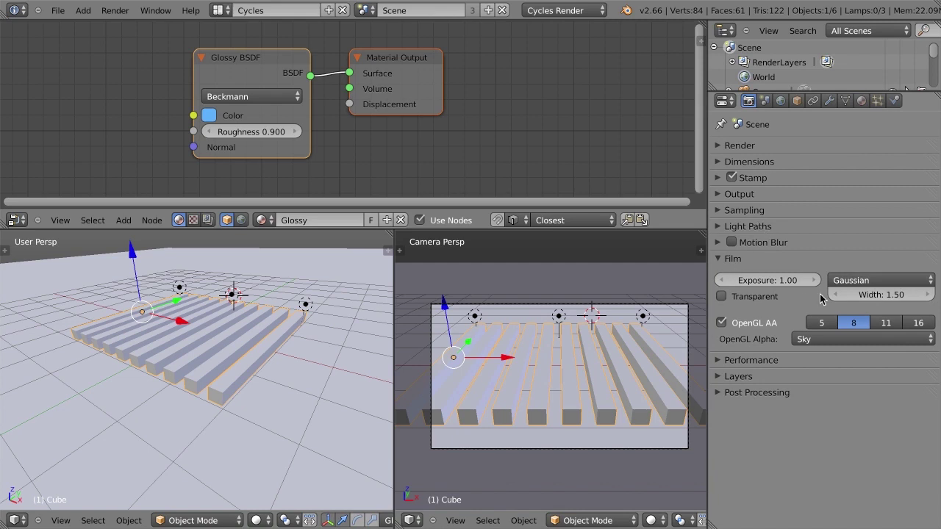
{"action": "left_click", "coordinate": [751, 360], "text": "ctrl"}
Step: Expand Performance, keep Tiles order at Center, and re-expand the Render panel
{"action": "left_click", "coordinate": [750, 277]}
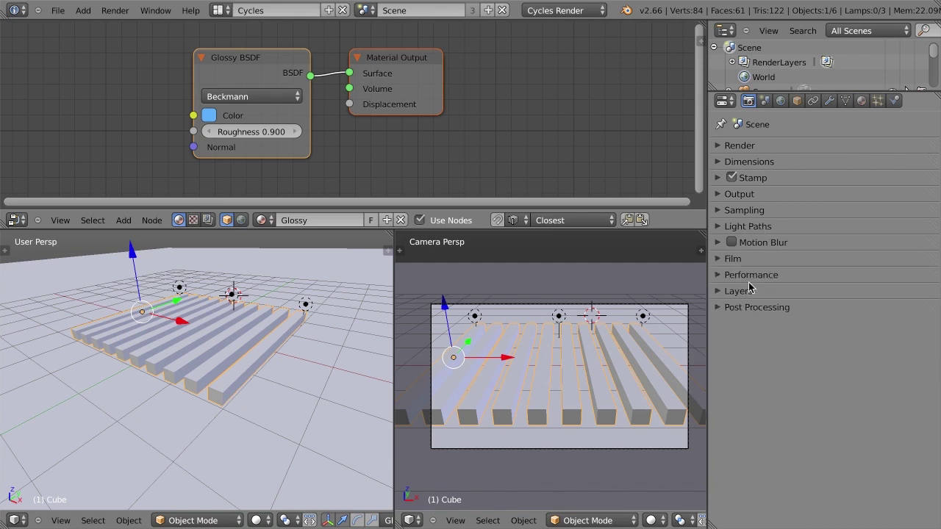
{"action": "left_click", "coordinate": [751, 275]}
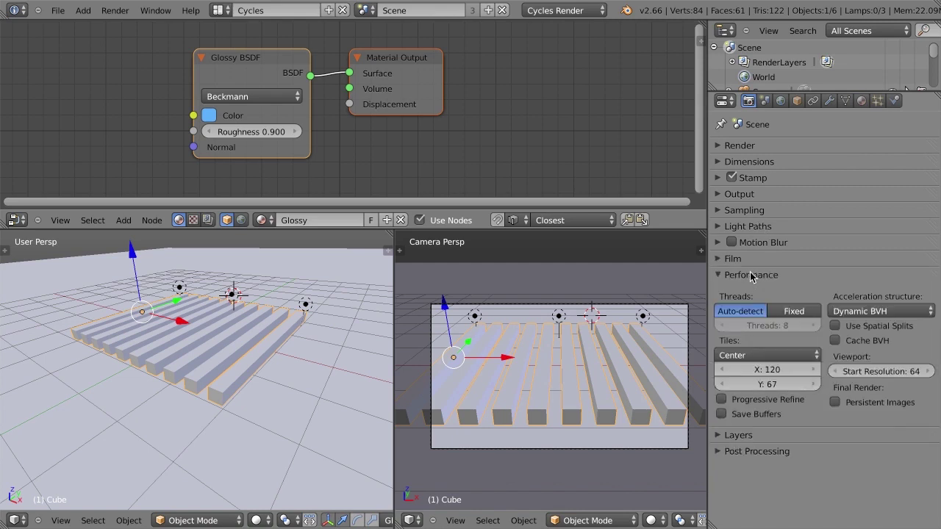
{"action": "left_click", "coordinate": [751, 357]}
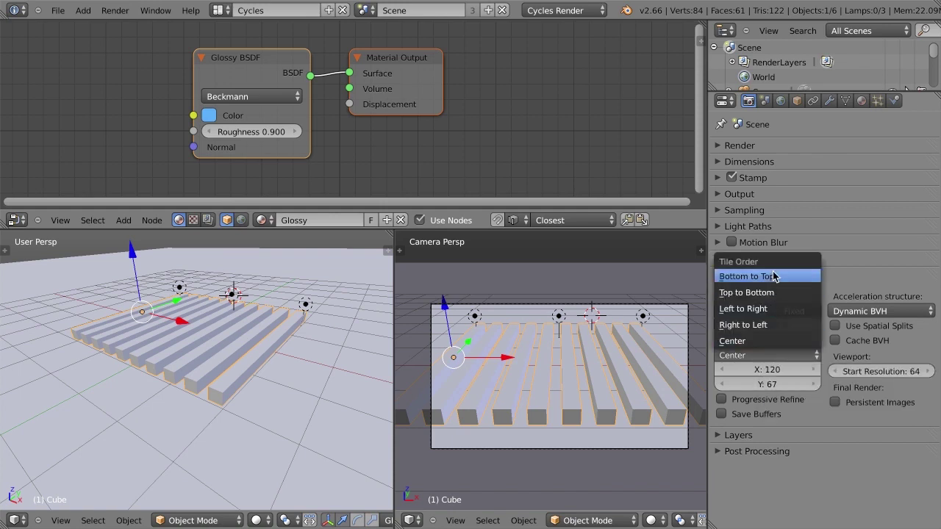
{"action": "left_click", "coordinate": [774, 341]}
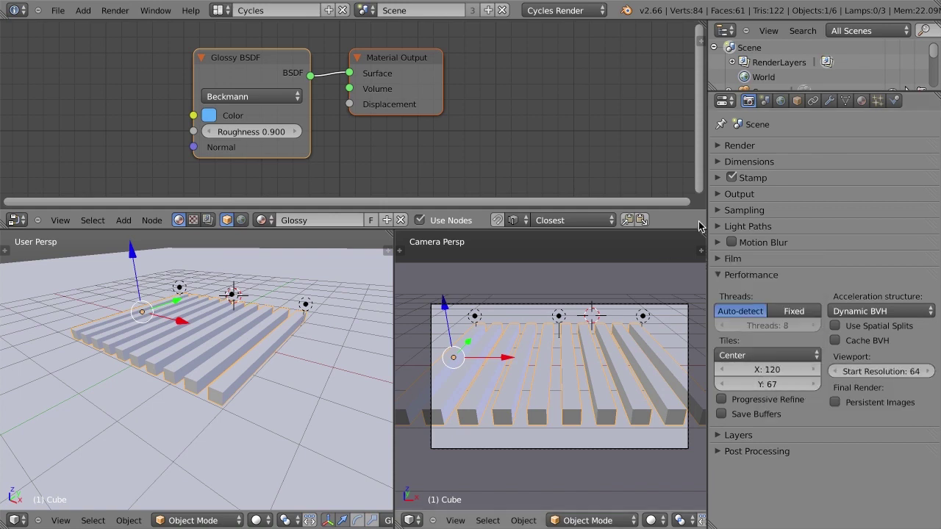
{"action": "left_click", "coordinate": [738, 147]}
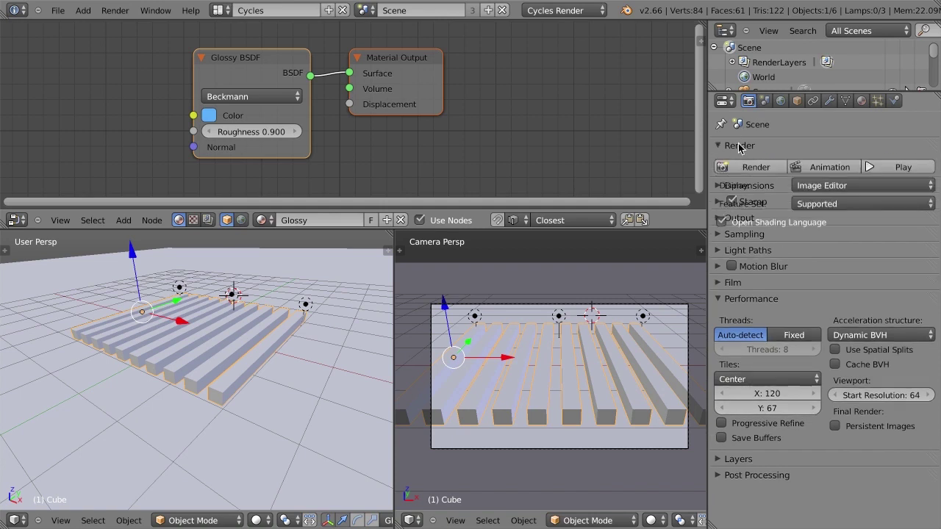
Step: Render with Center tiles, then re-render with Left to Right tiles and cancel partway
{"action": "left_click", "coordinate": [761, 168]}
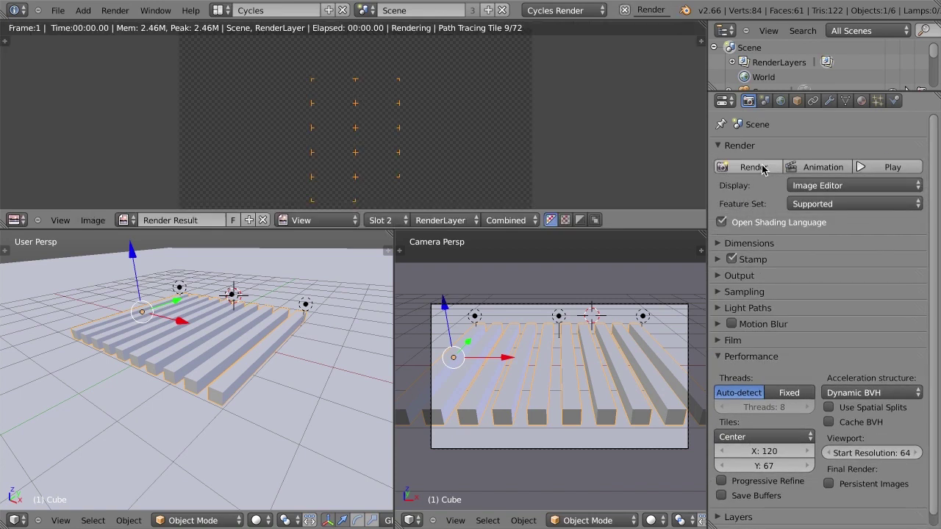
{"action": "scroll", "coordinate": [380, 127], "scroll_direction": "down", "scroll_amount": 2}
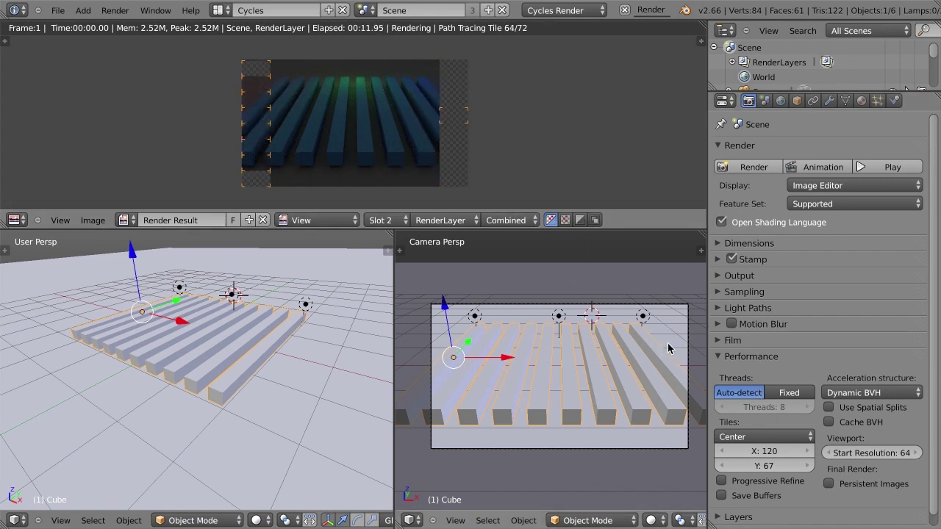
{"action": "left_click", "coordinate": [742, 437]}
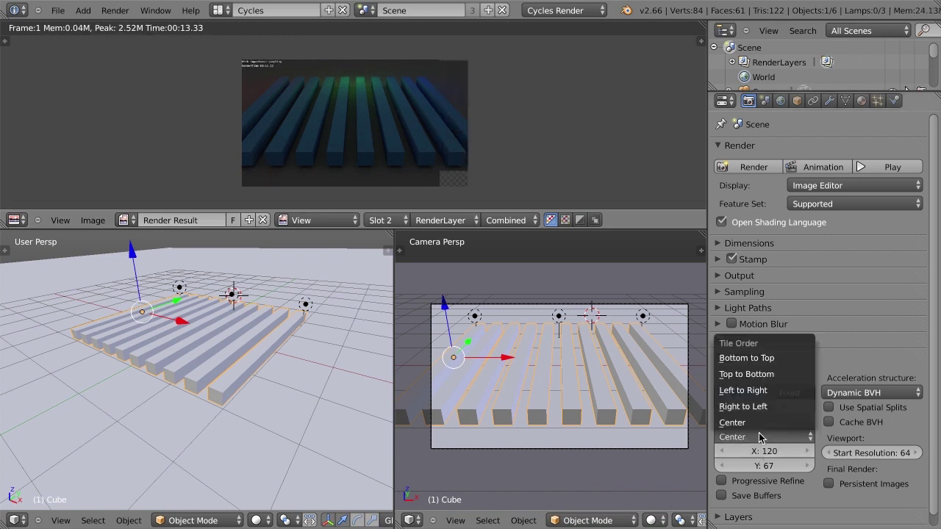
{"action": "left_click", "coordinate": [750, 391]}
{"action": "left_click", "coordinate": [757, 168]}
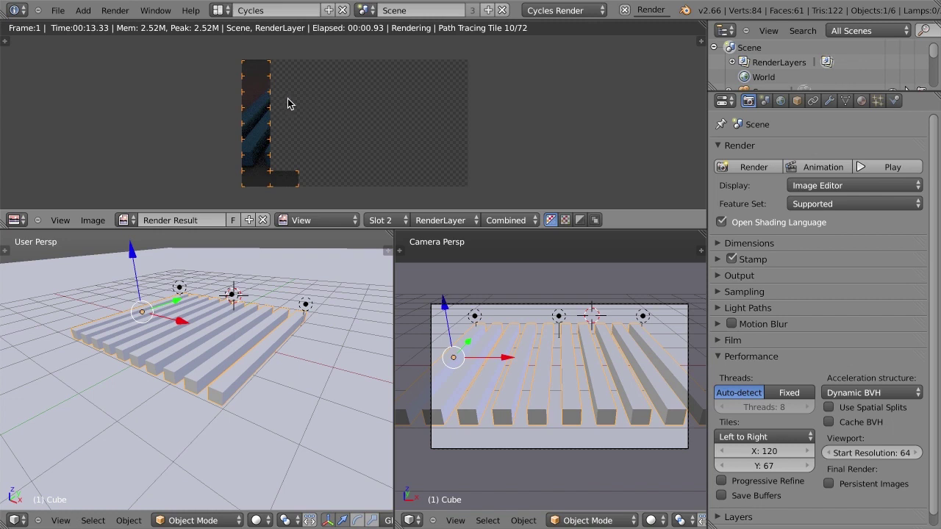
{"action": "left_click", "coordinate": [757, 437]}
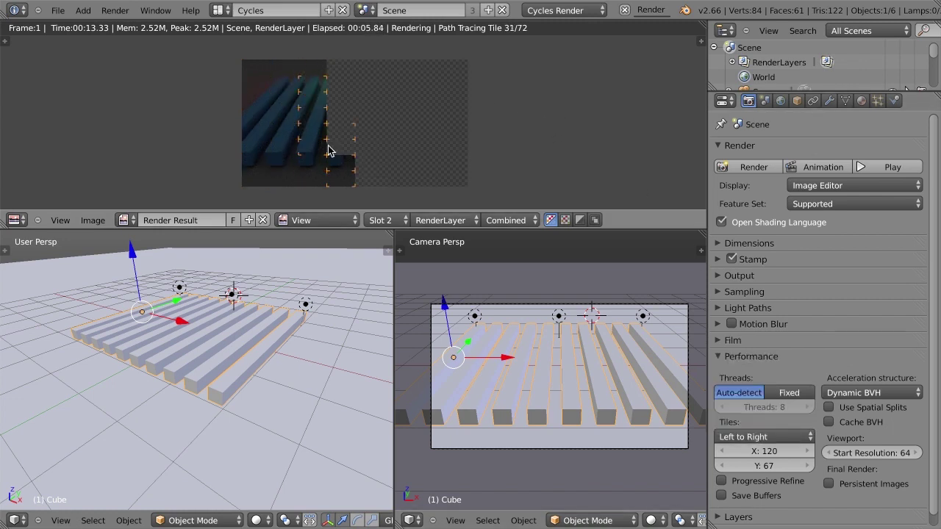
{"action": "key", "text": "Escape"}
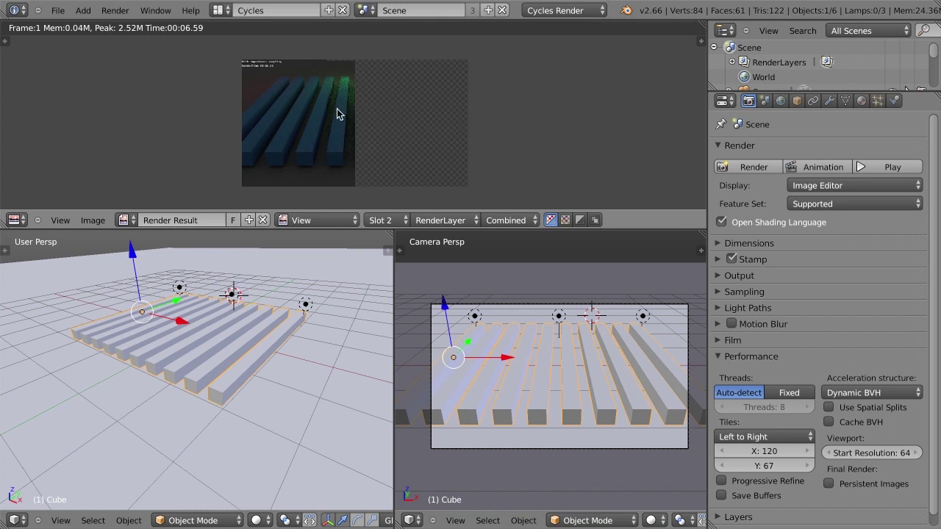
{"action": "left_click", "coordinate": [760, 436]}
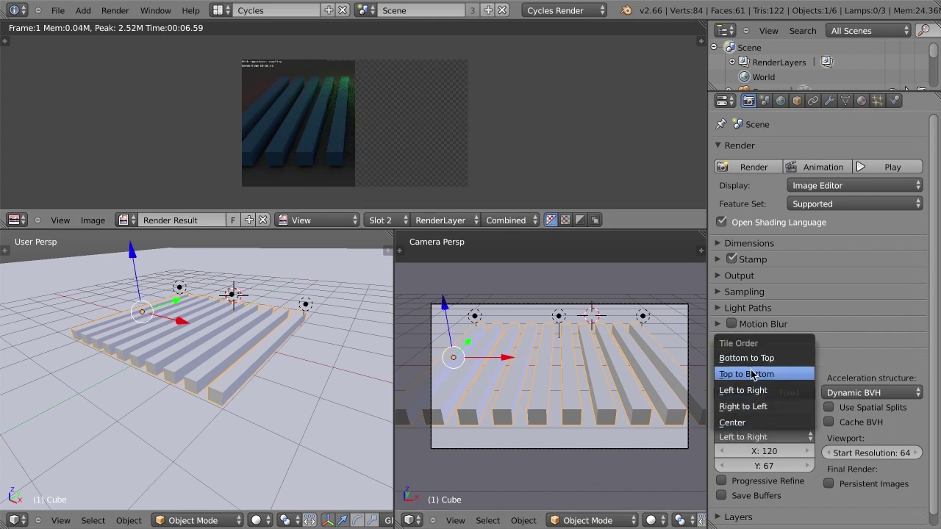